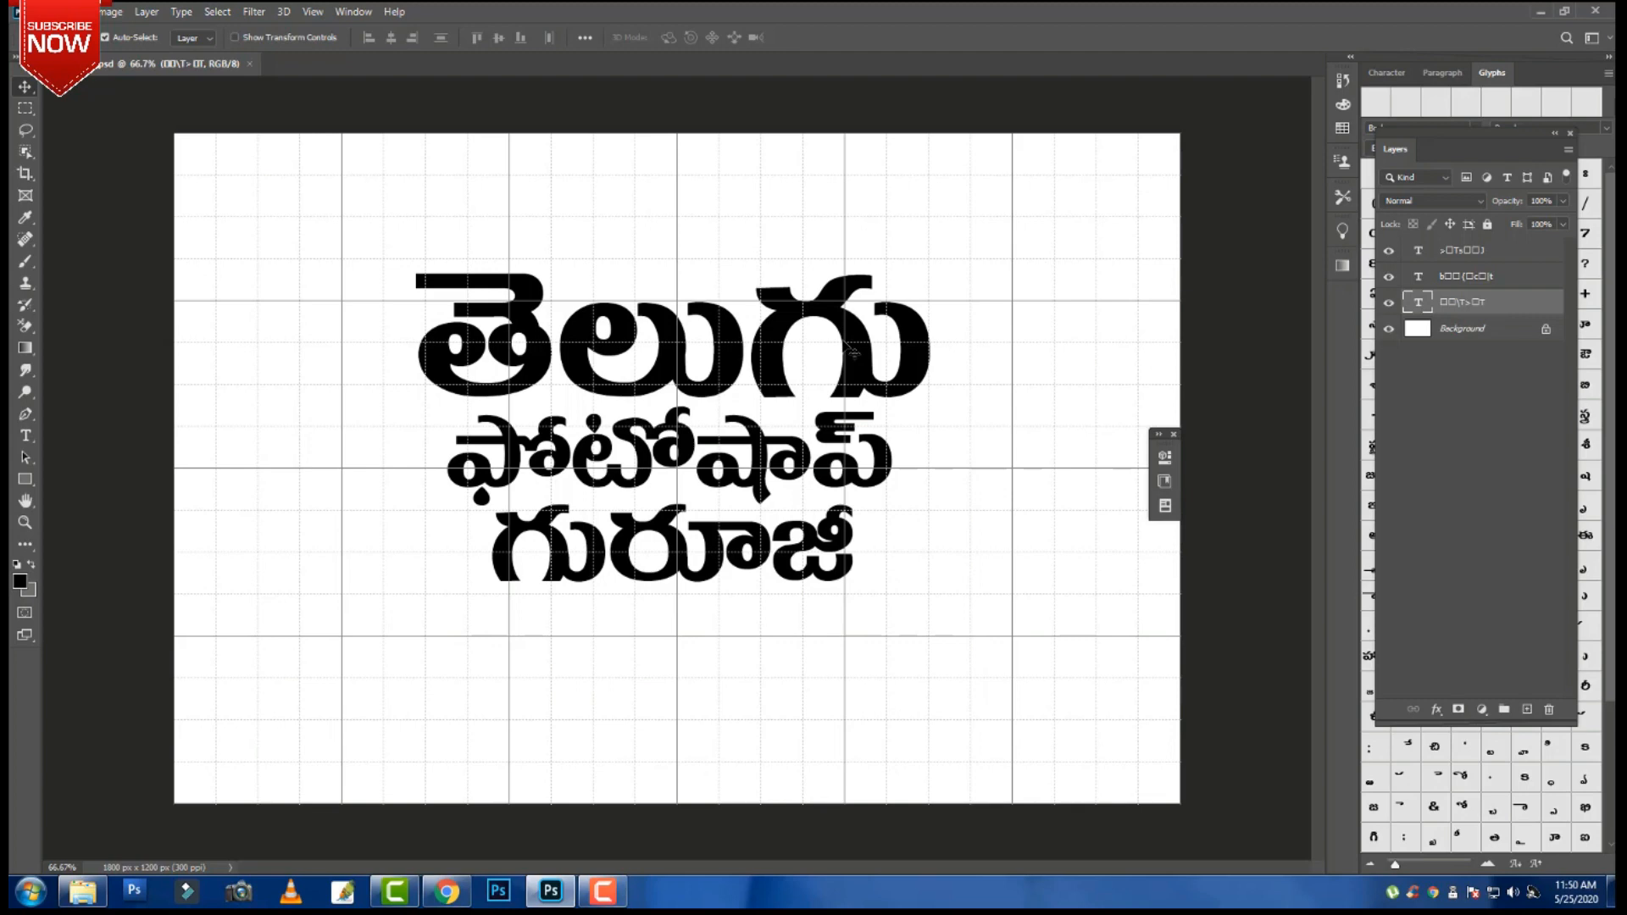
Hide the grid, merge the three Telugu text layers with Ctrl+E, and bring up the fill/adjustment layer menu.
key(ctrl)
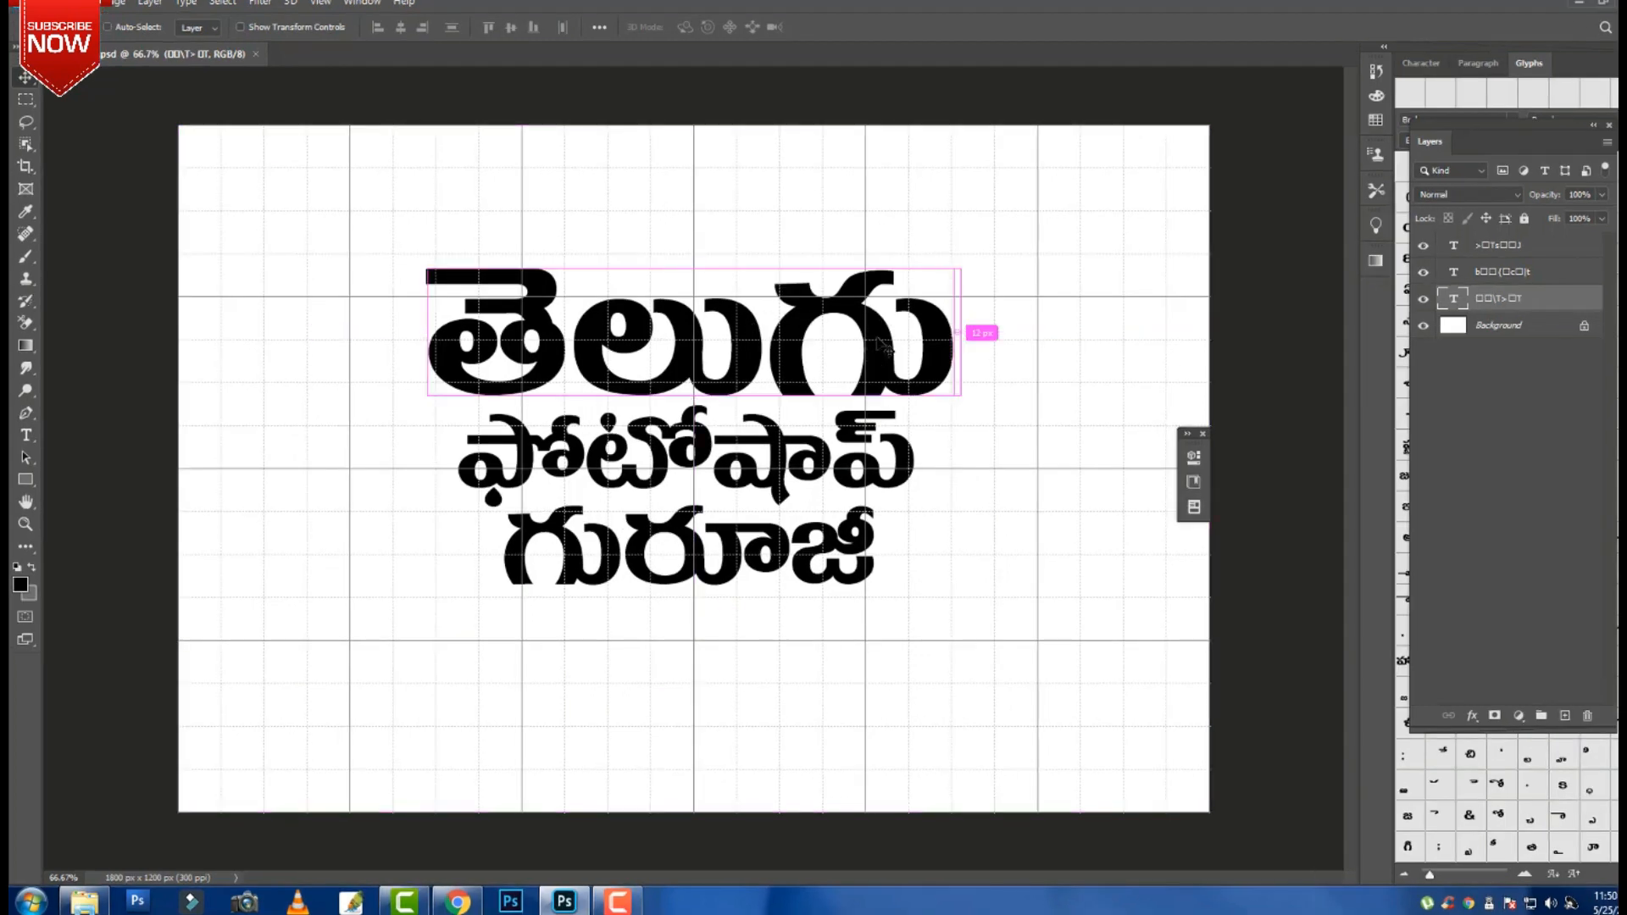
key(ctrl+apostrophe)
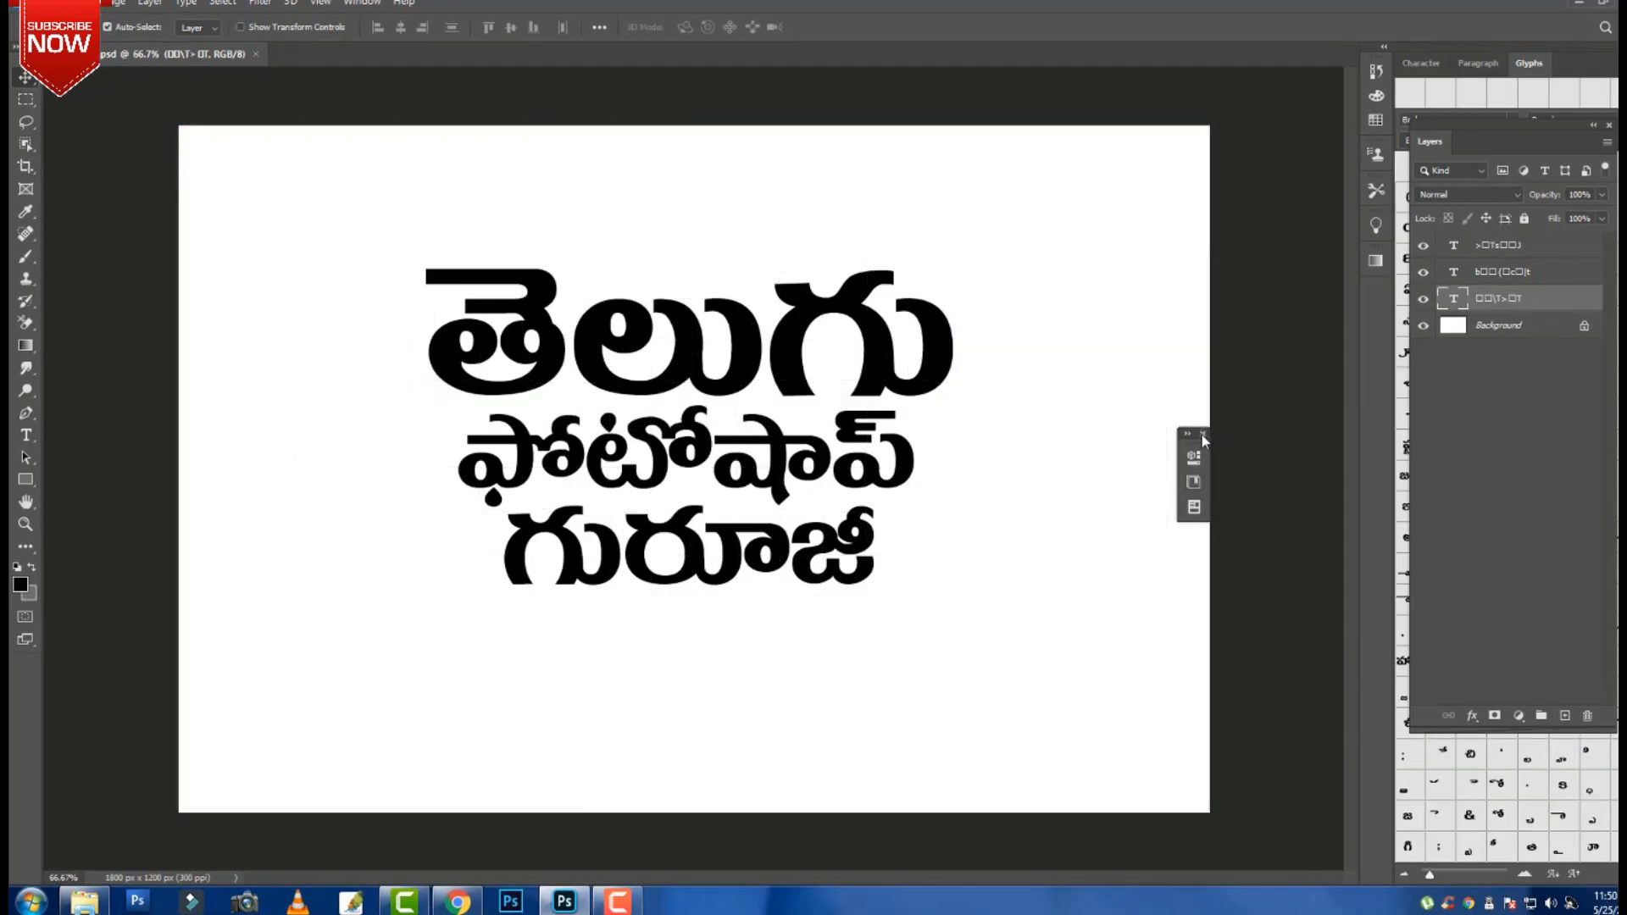
click(1202, 435)
click(1533, 244)
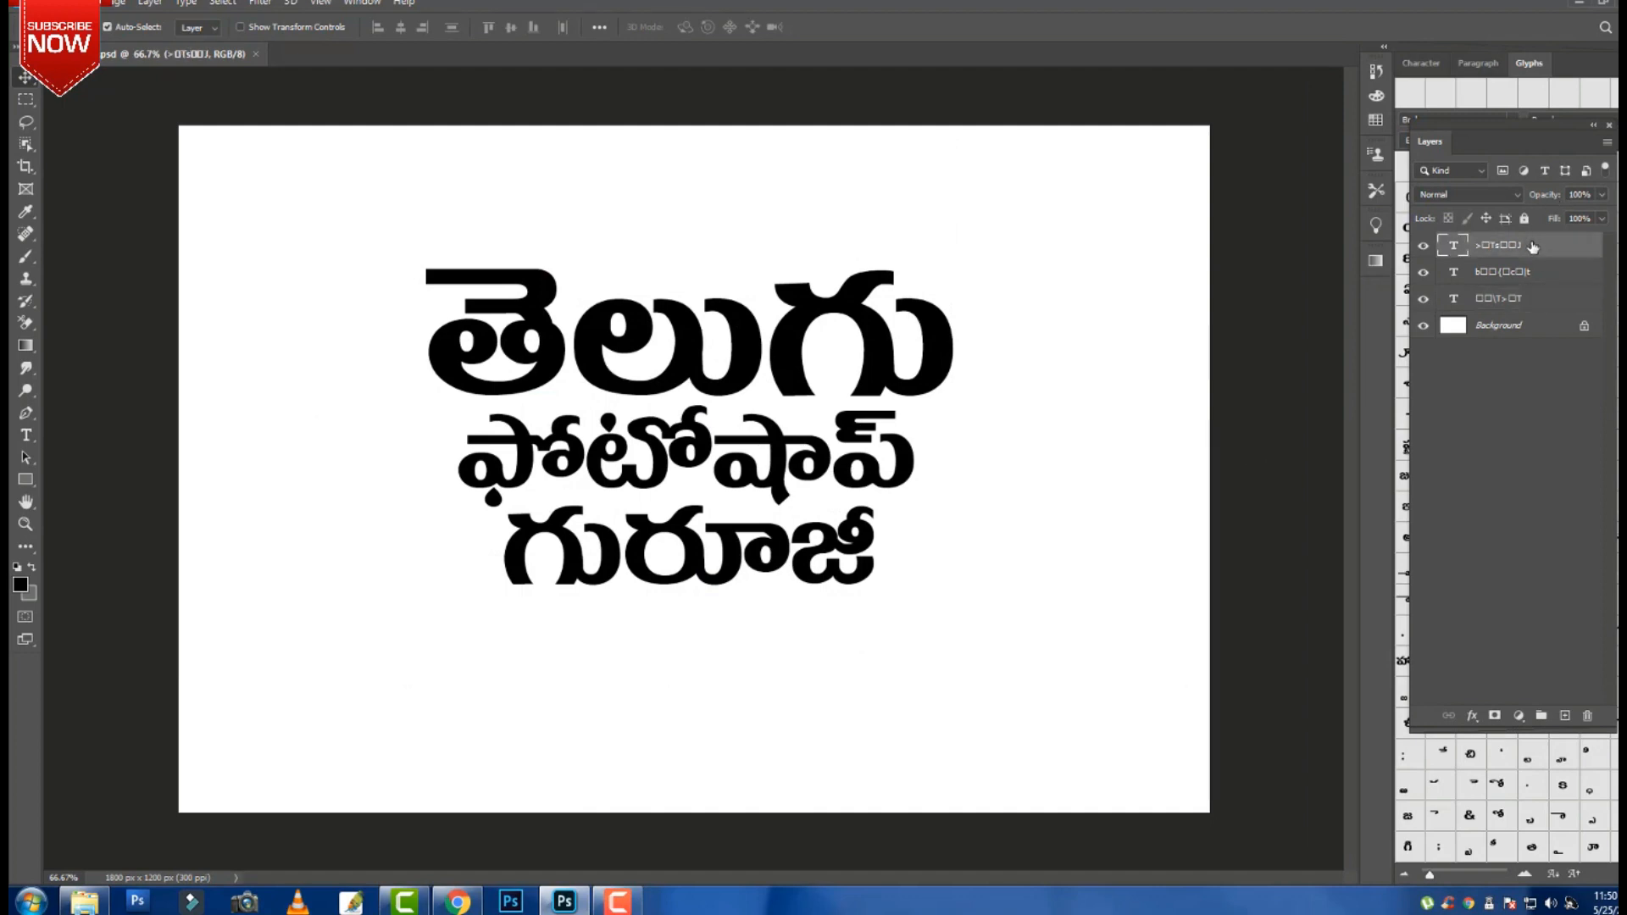
shift+click(1544, 299)
key(ctrl)
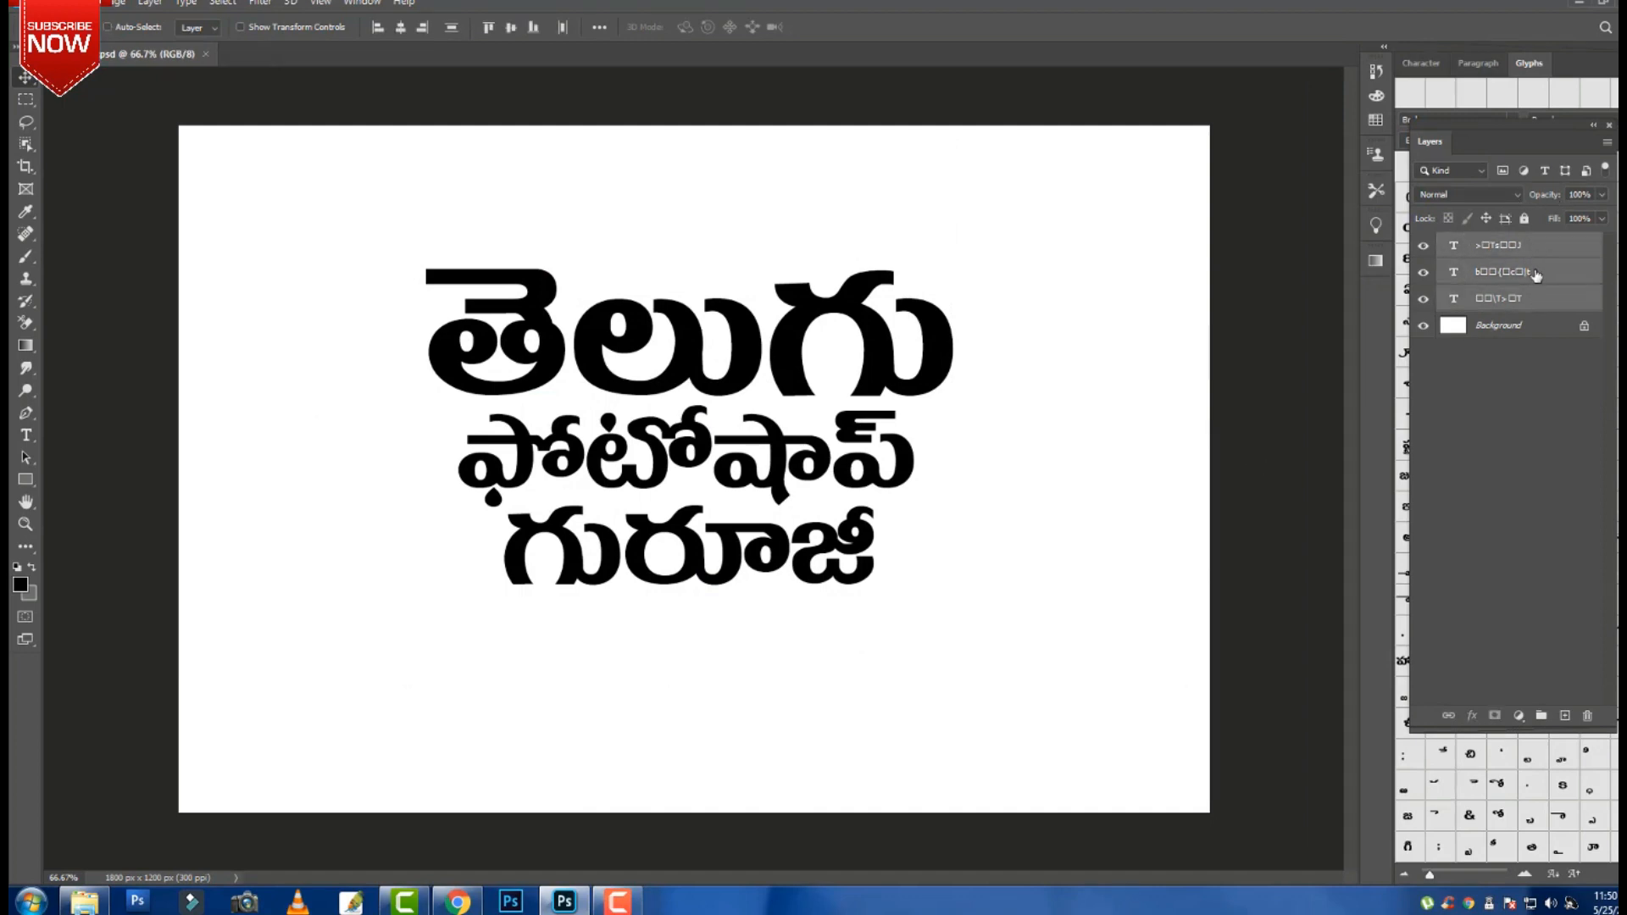
key(ctrl+e)
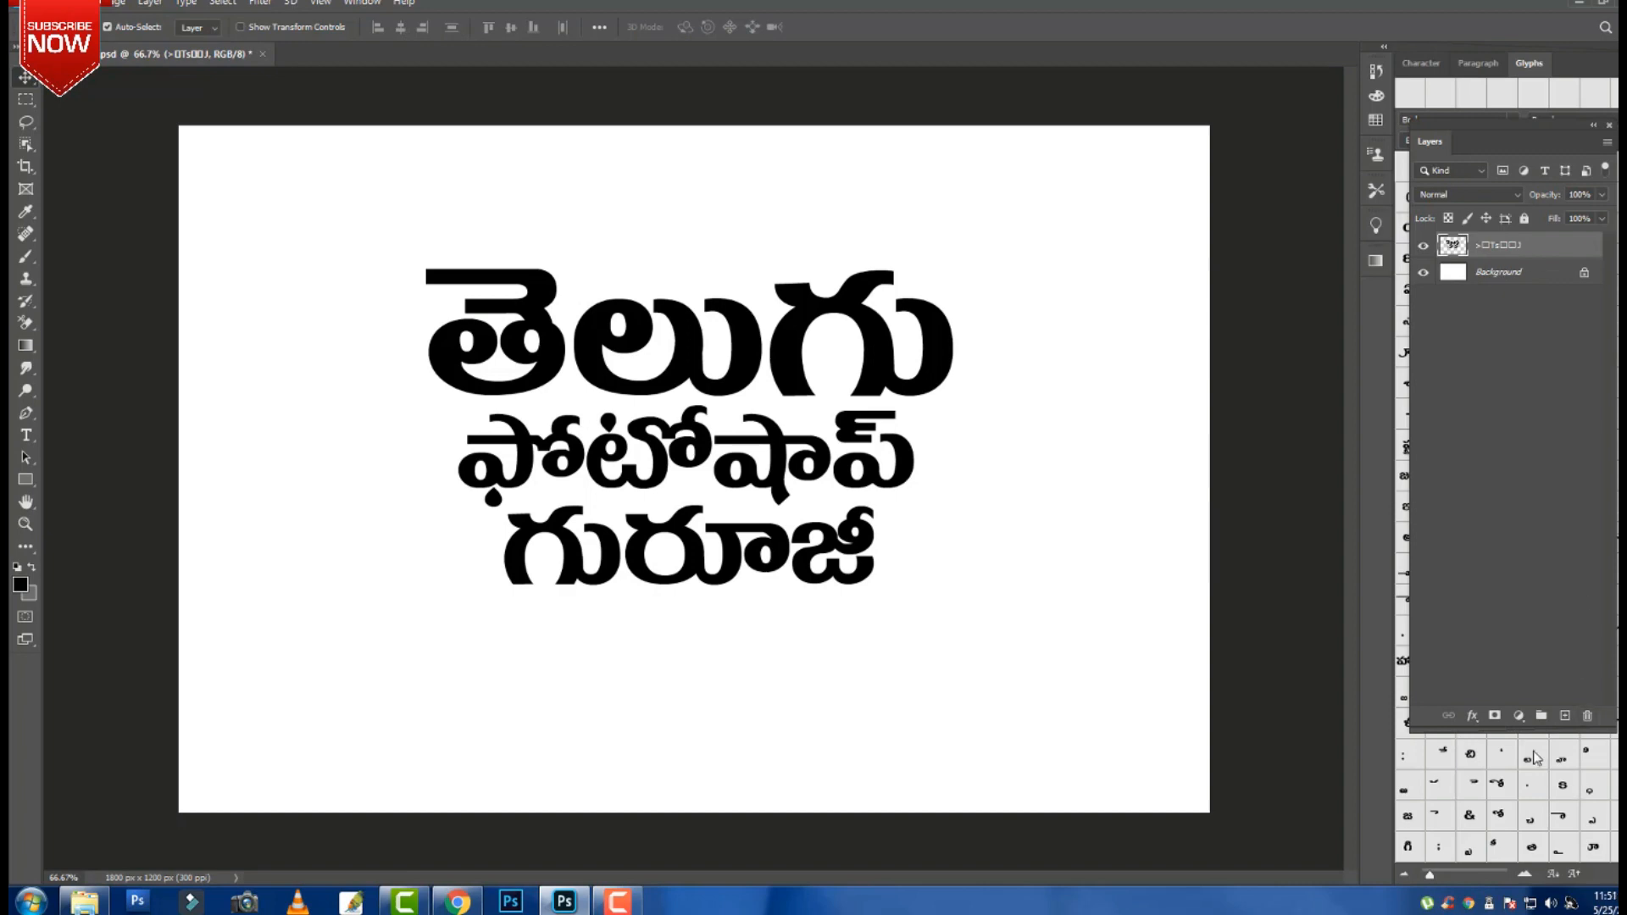
click(1519, 716)
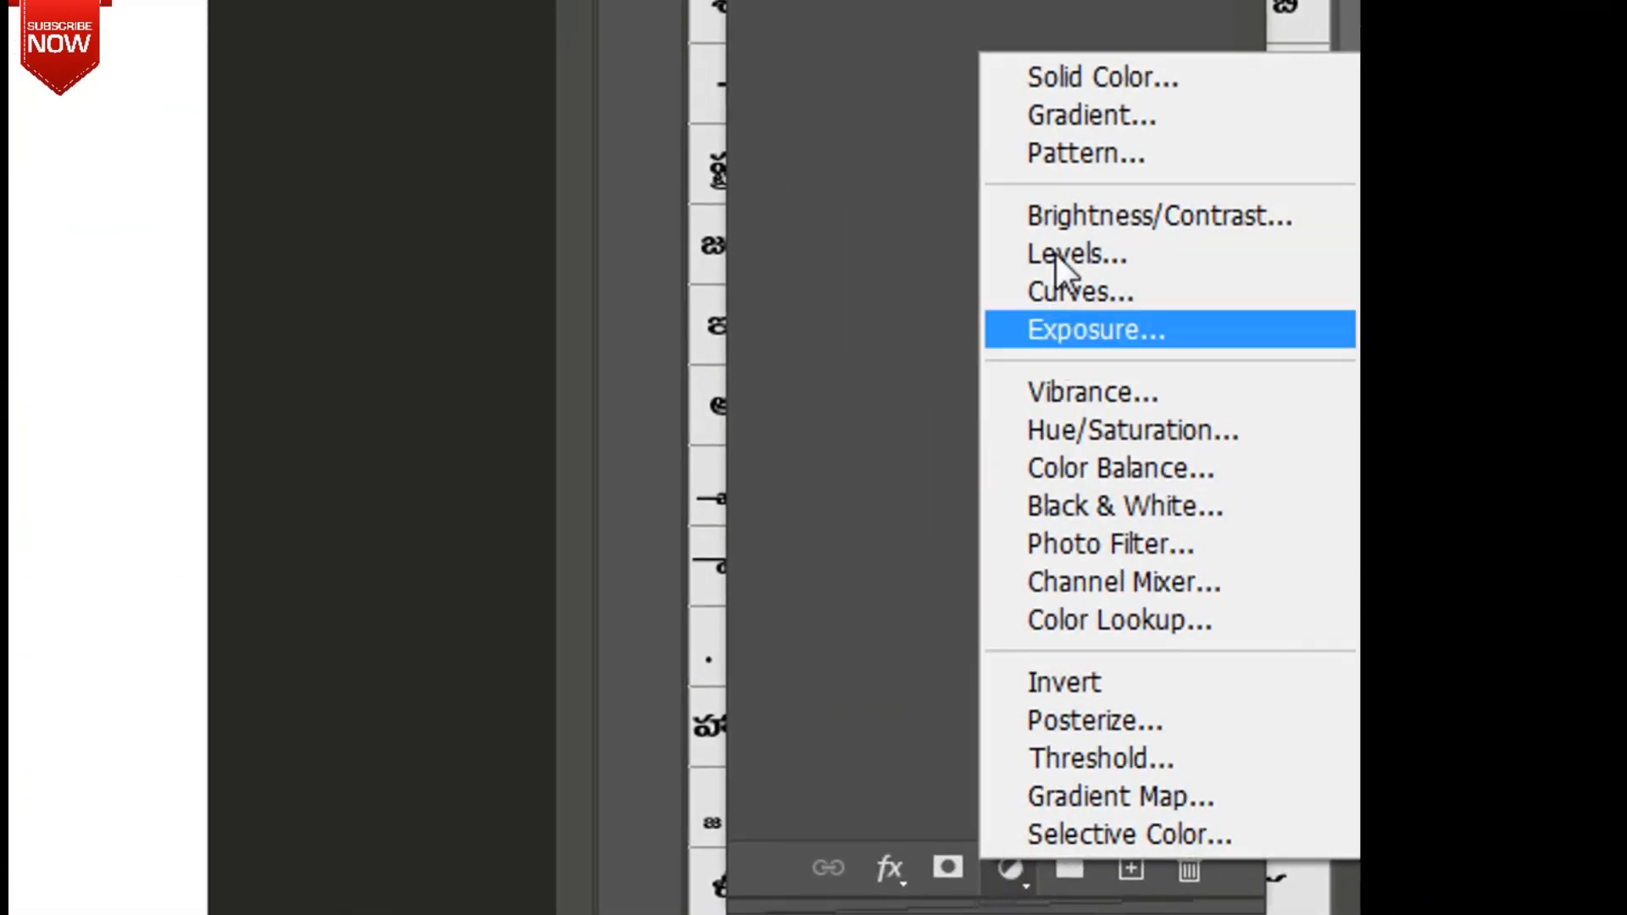
Add a Gradient Fill layer using the Purples > Purple_02 preset at a 134.47° angle.
click(1080, 119)
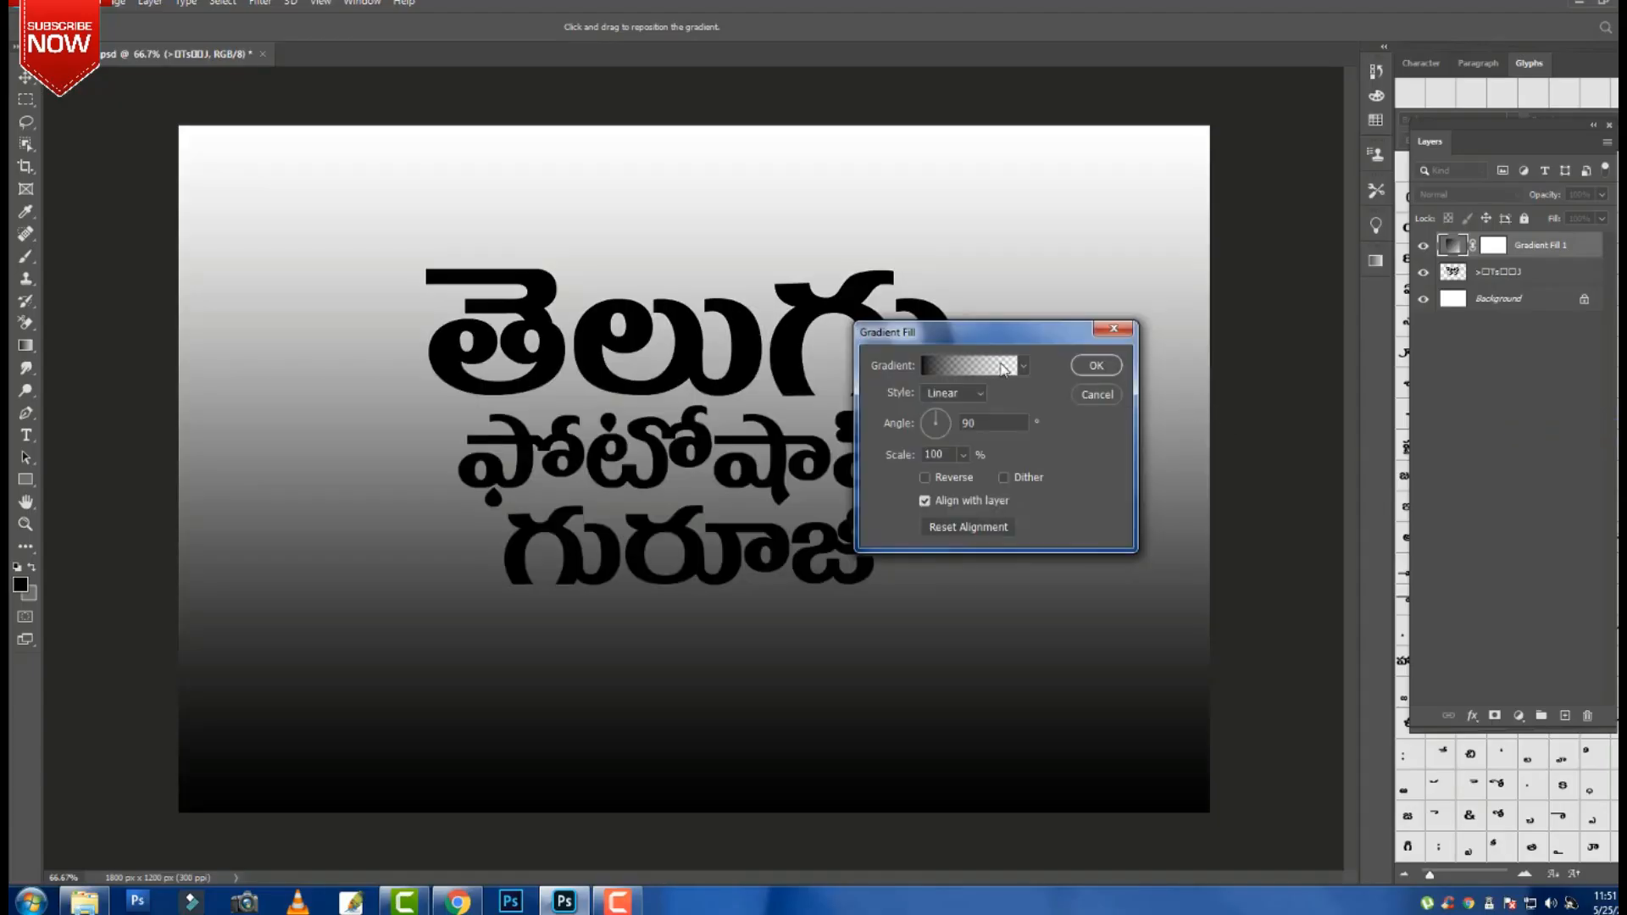
click(1002, 366)
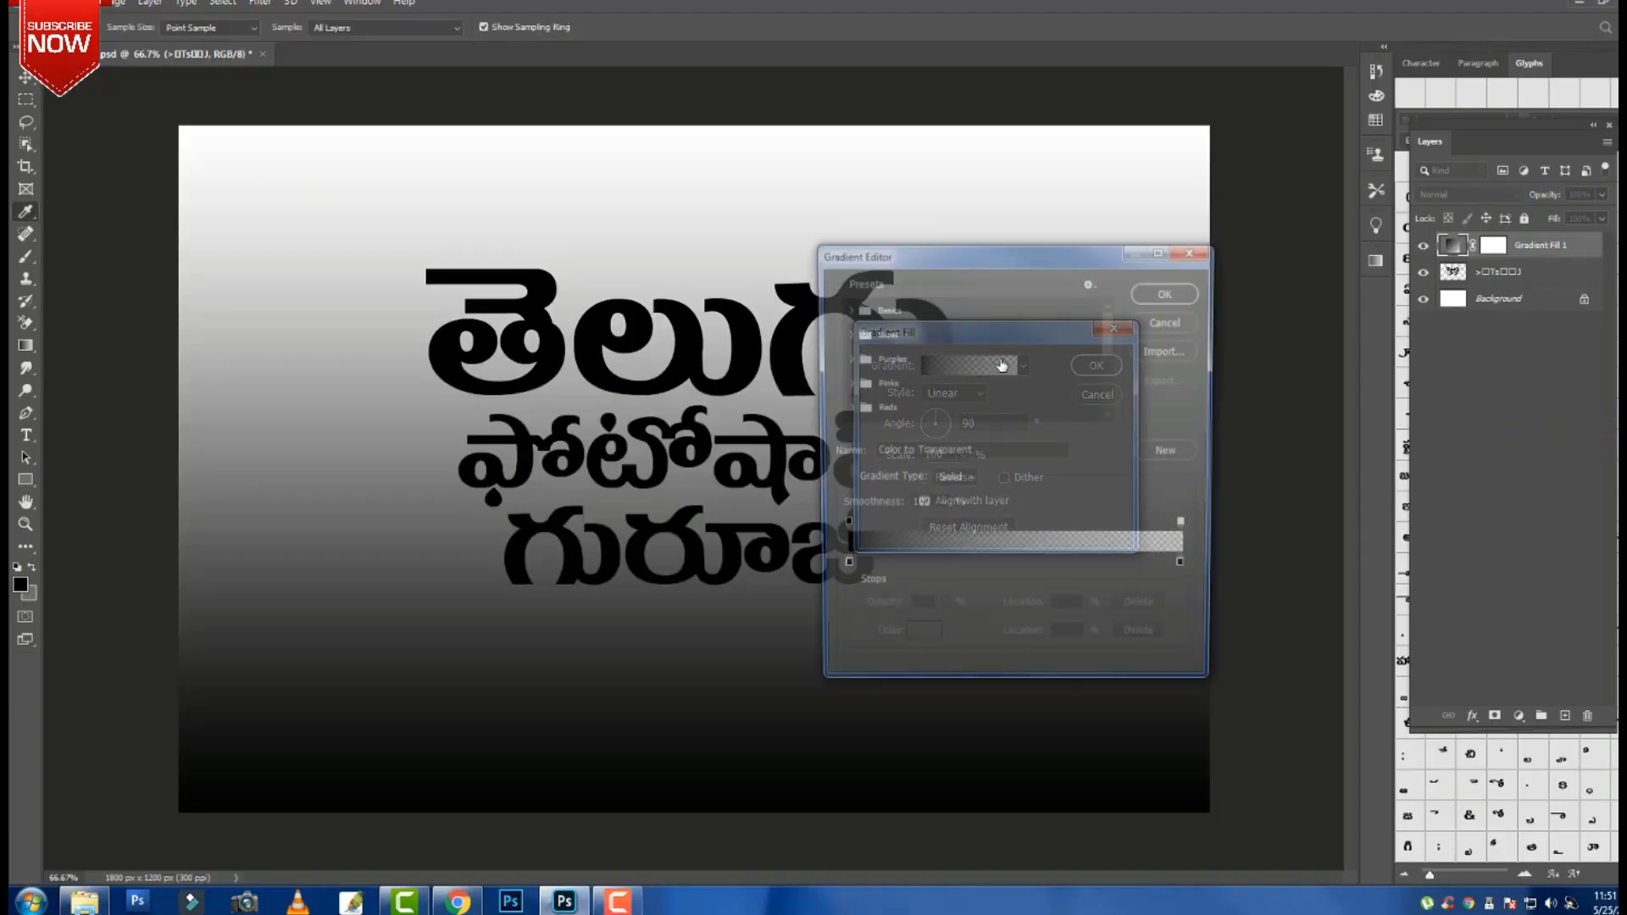
click(844, 358)
scroll(888, 383, down, 1)
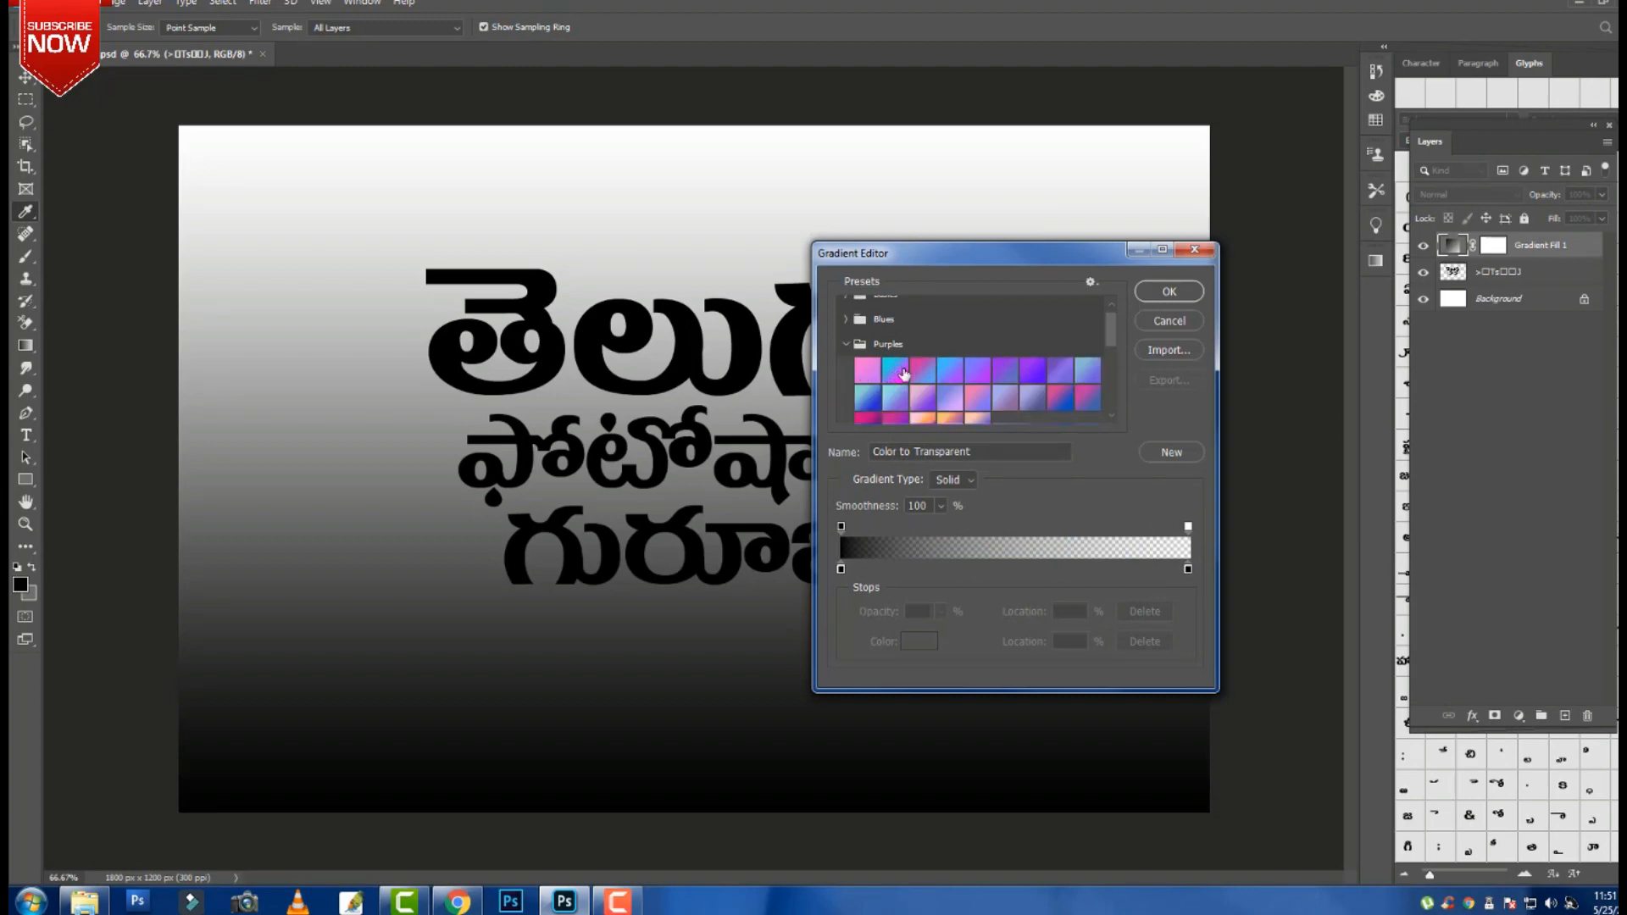
click(904, 373)
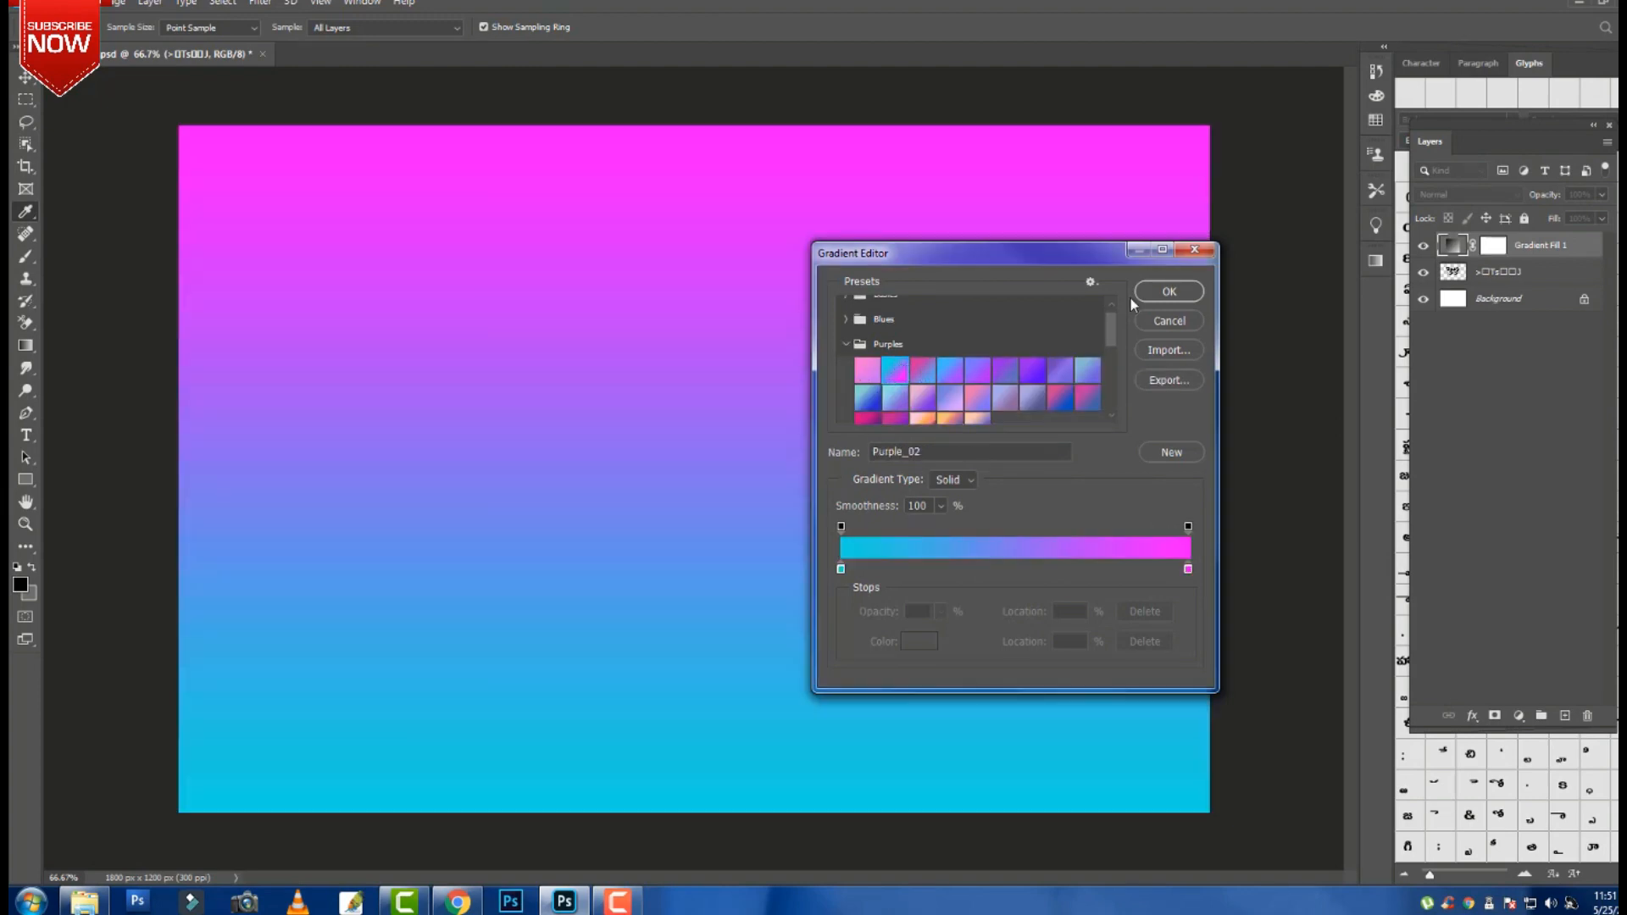
click(1170, 291)
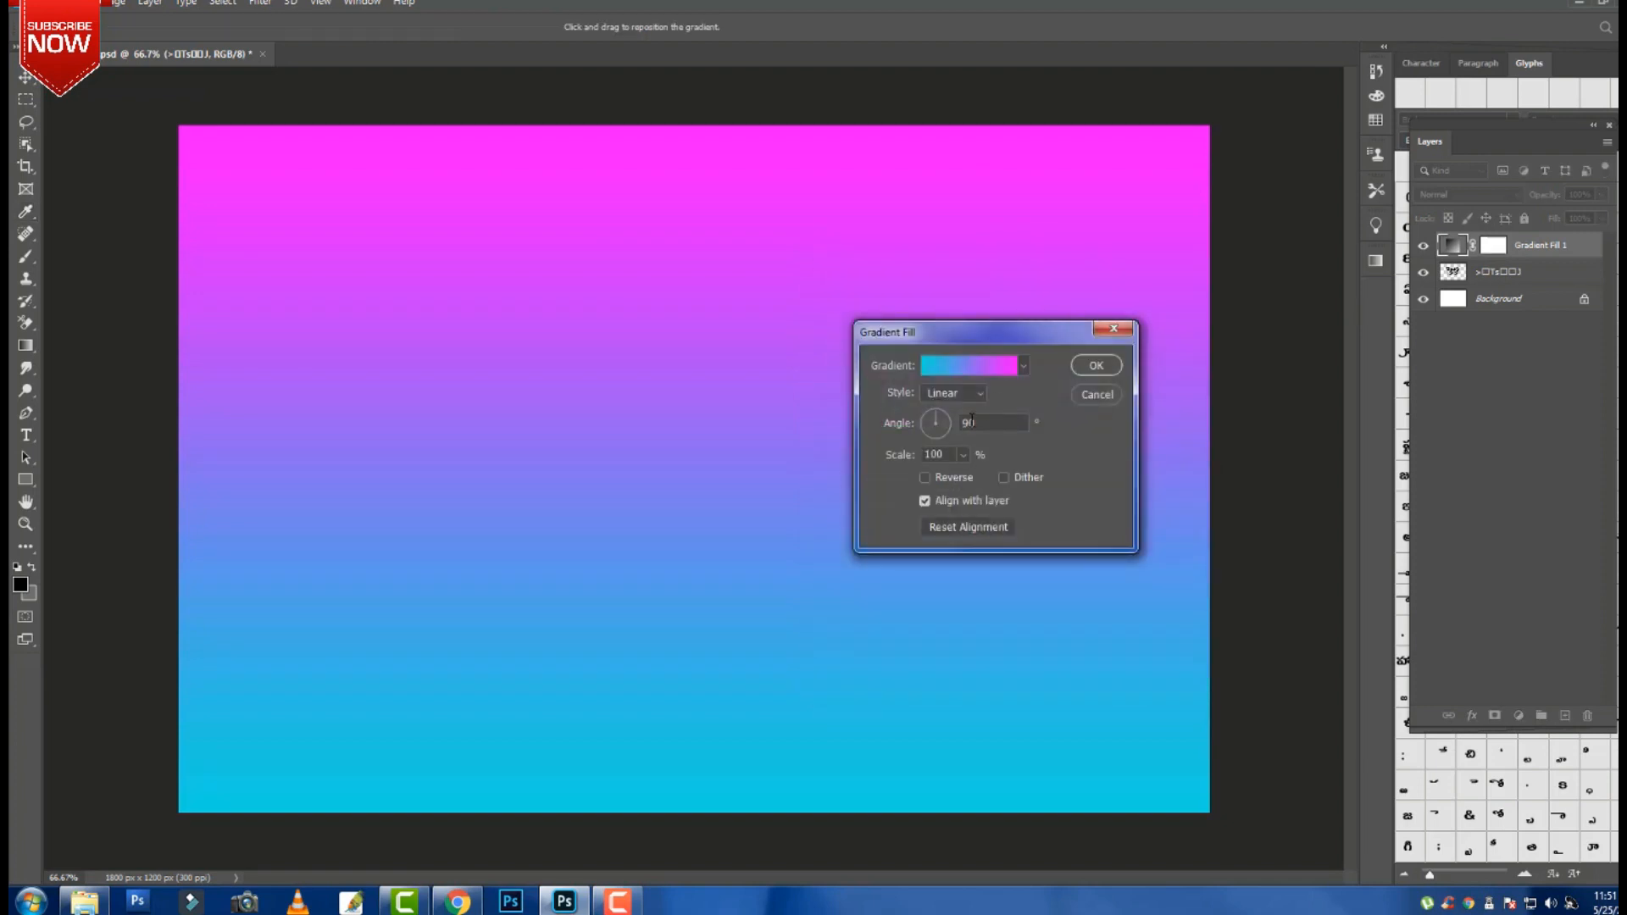
click(927, 415)
drag(929, 421, 932, 416)
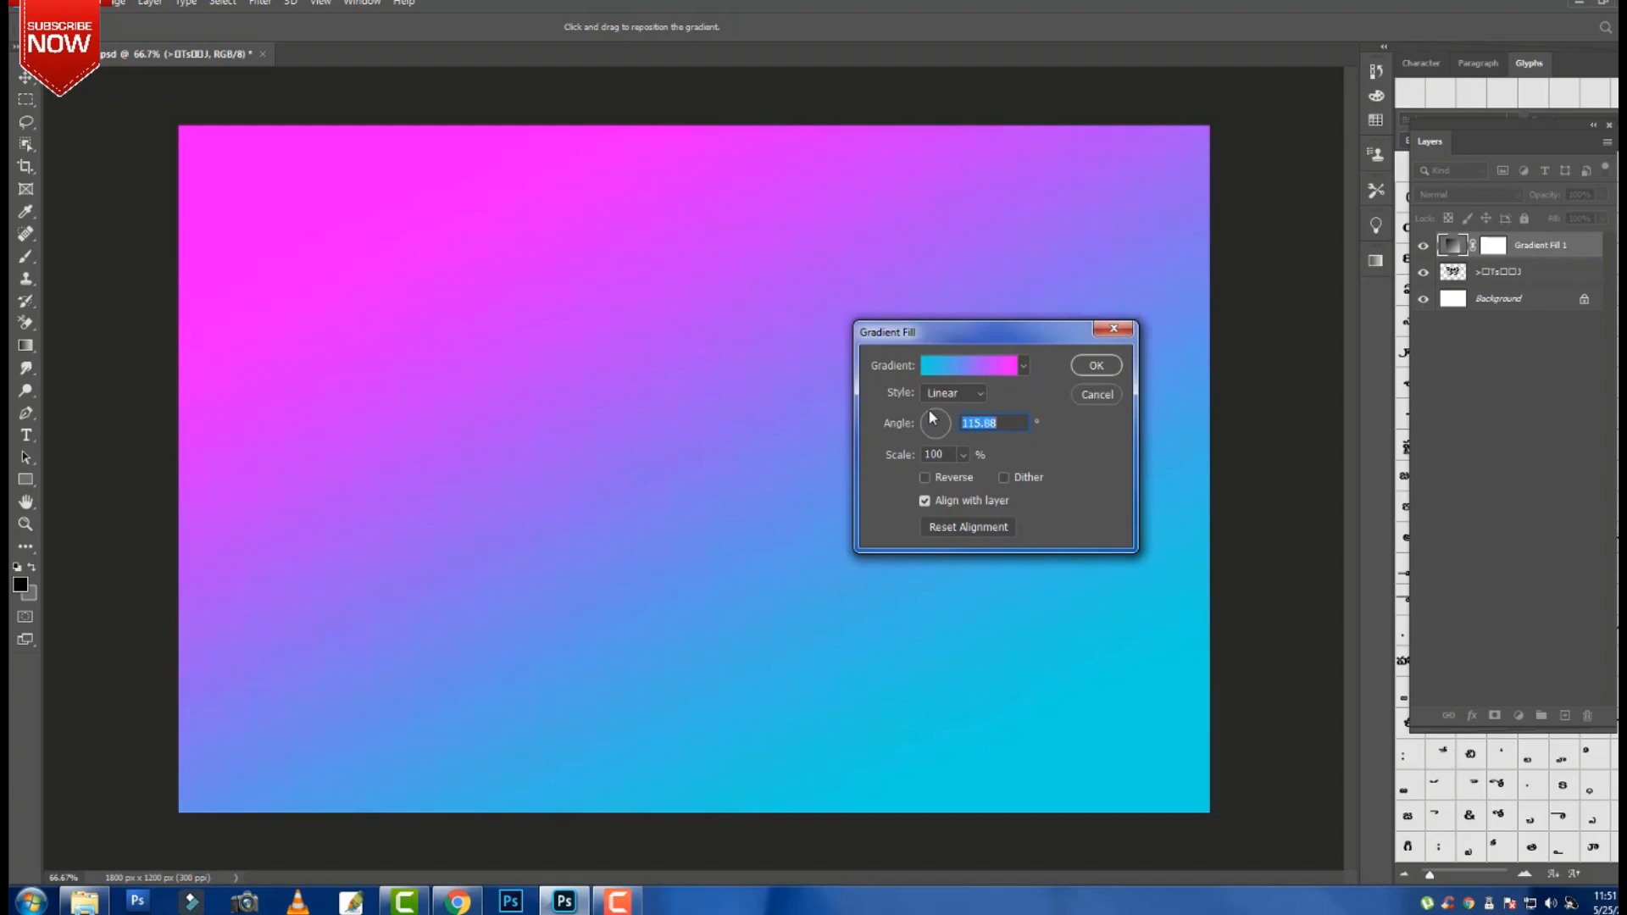
click(1102, 368)
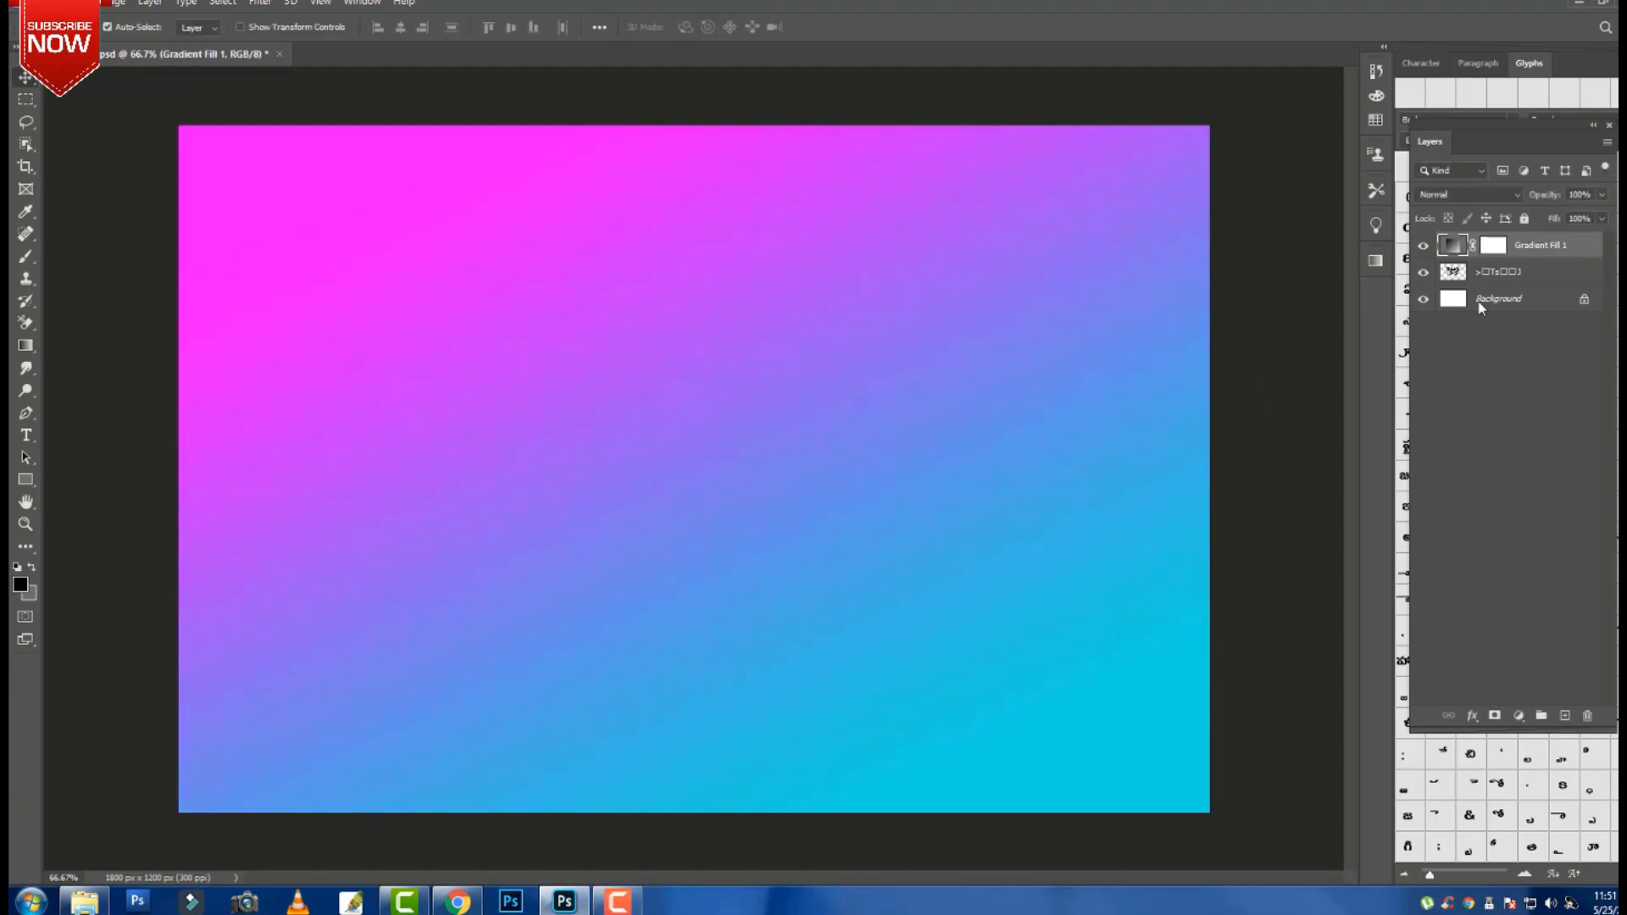
Add a Hue/Saturation layer with Saturation +100, then select it together with Gradient Fill 1.
click(1519, 716)
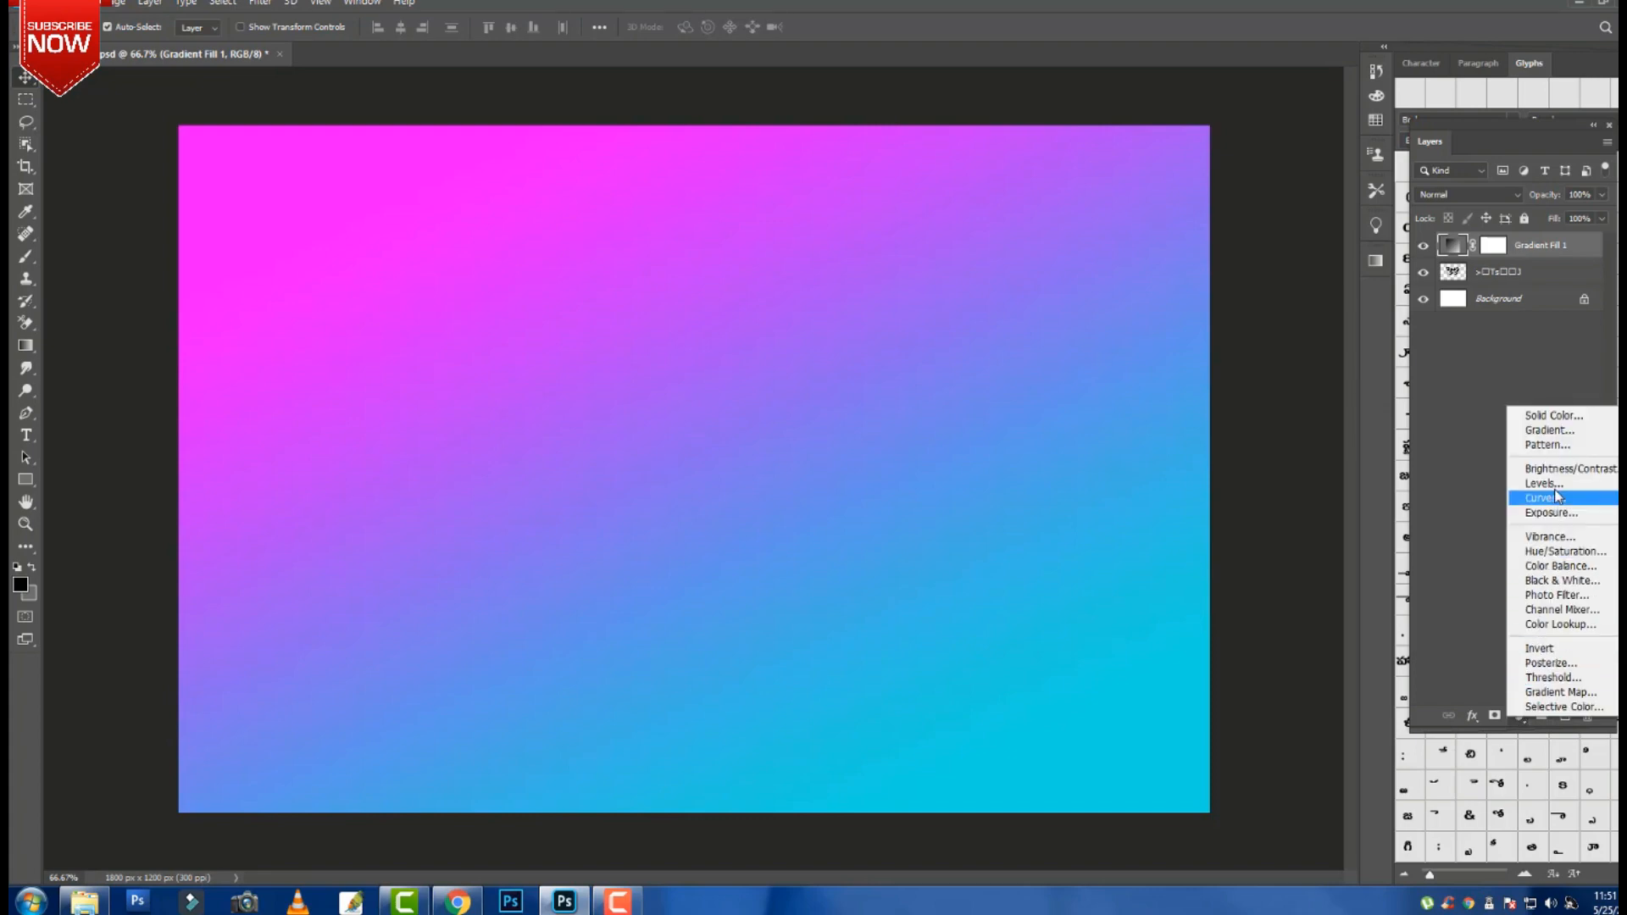
click(1564, 550)
drag(1076, 605, 1264, 598)
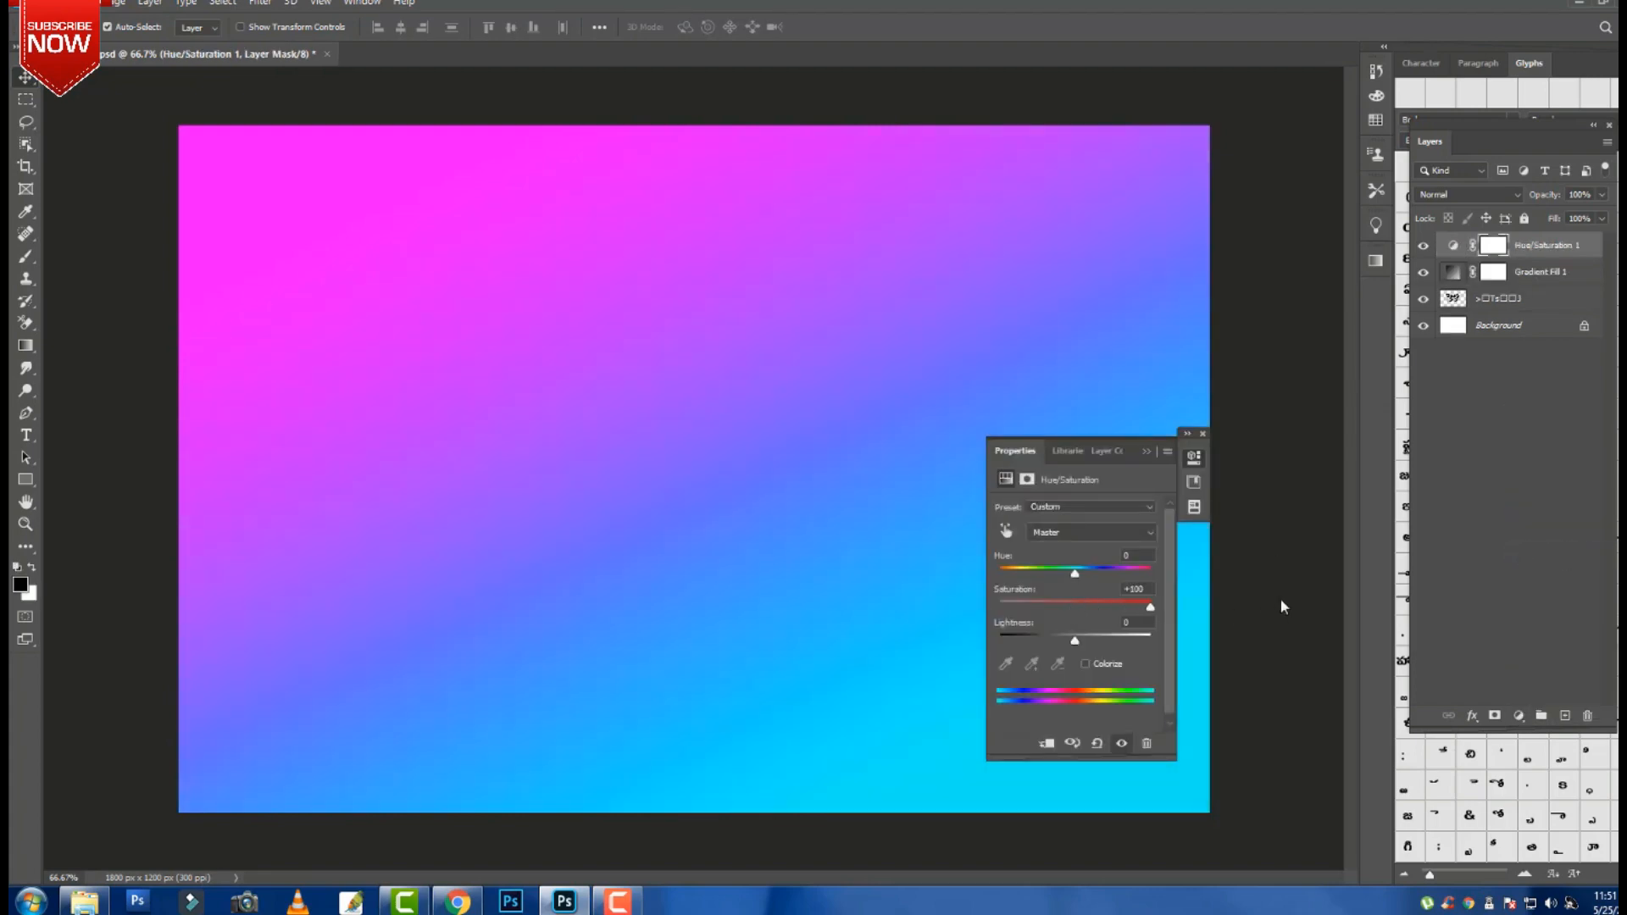
click(1149, 451)
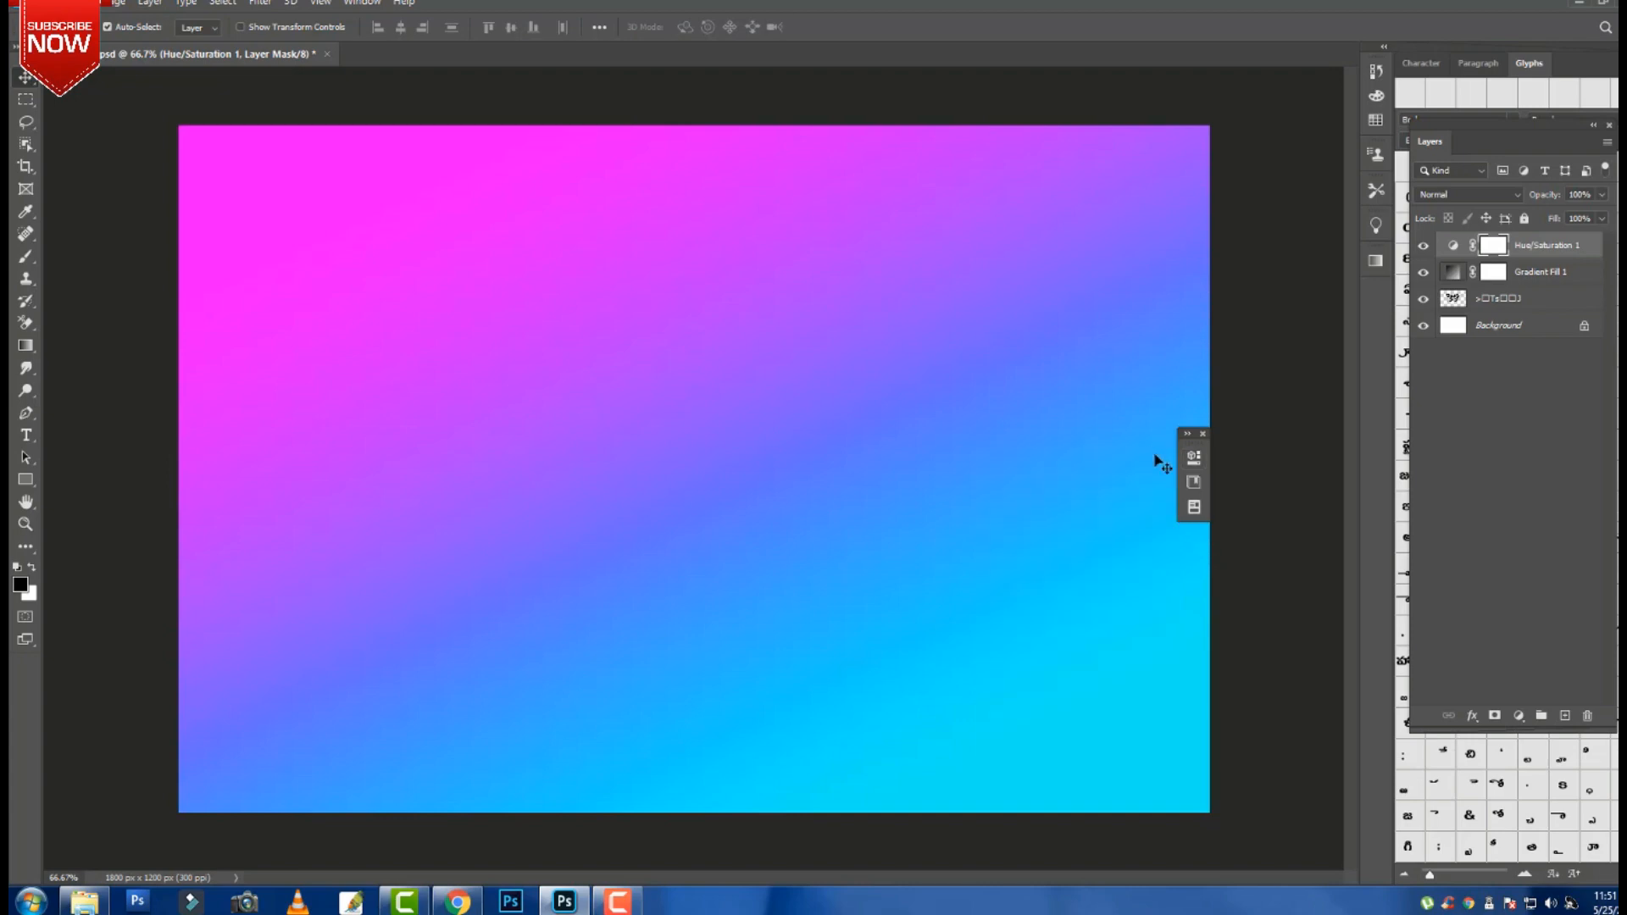
click(1539, 275)
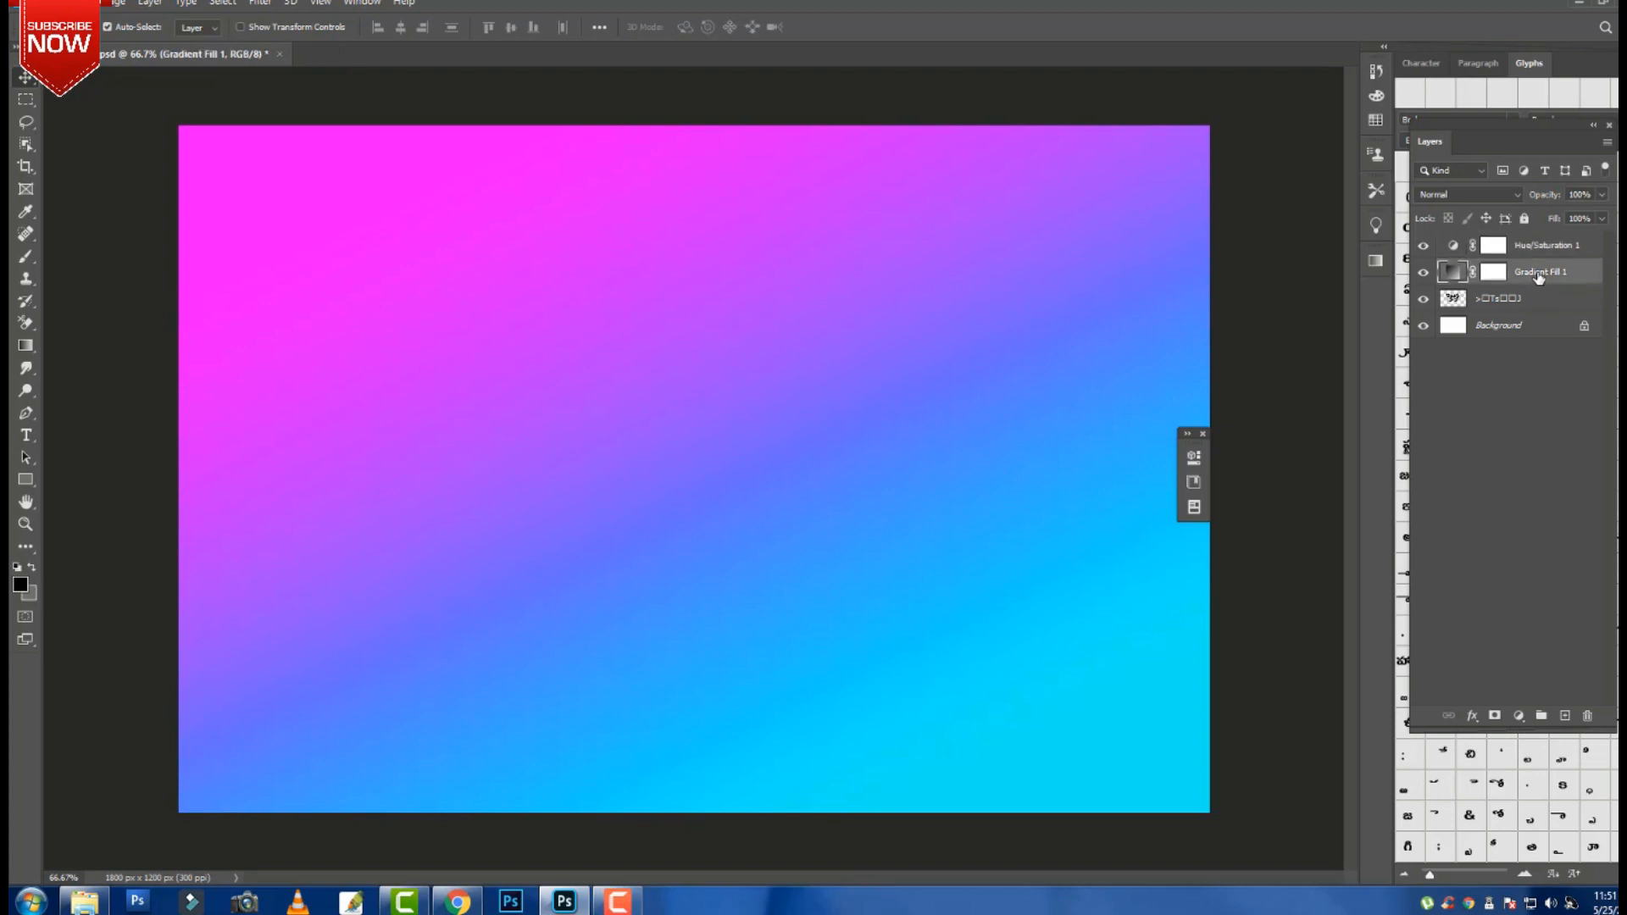
shift+click(1549, 248)
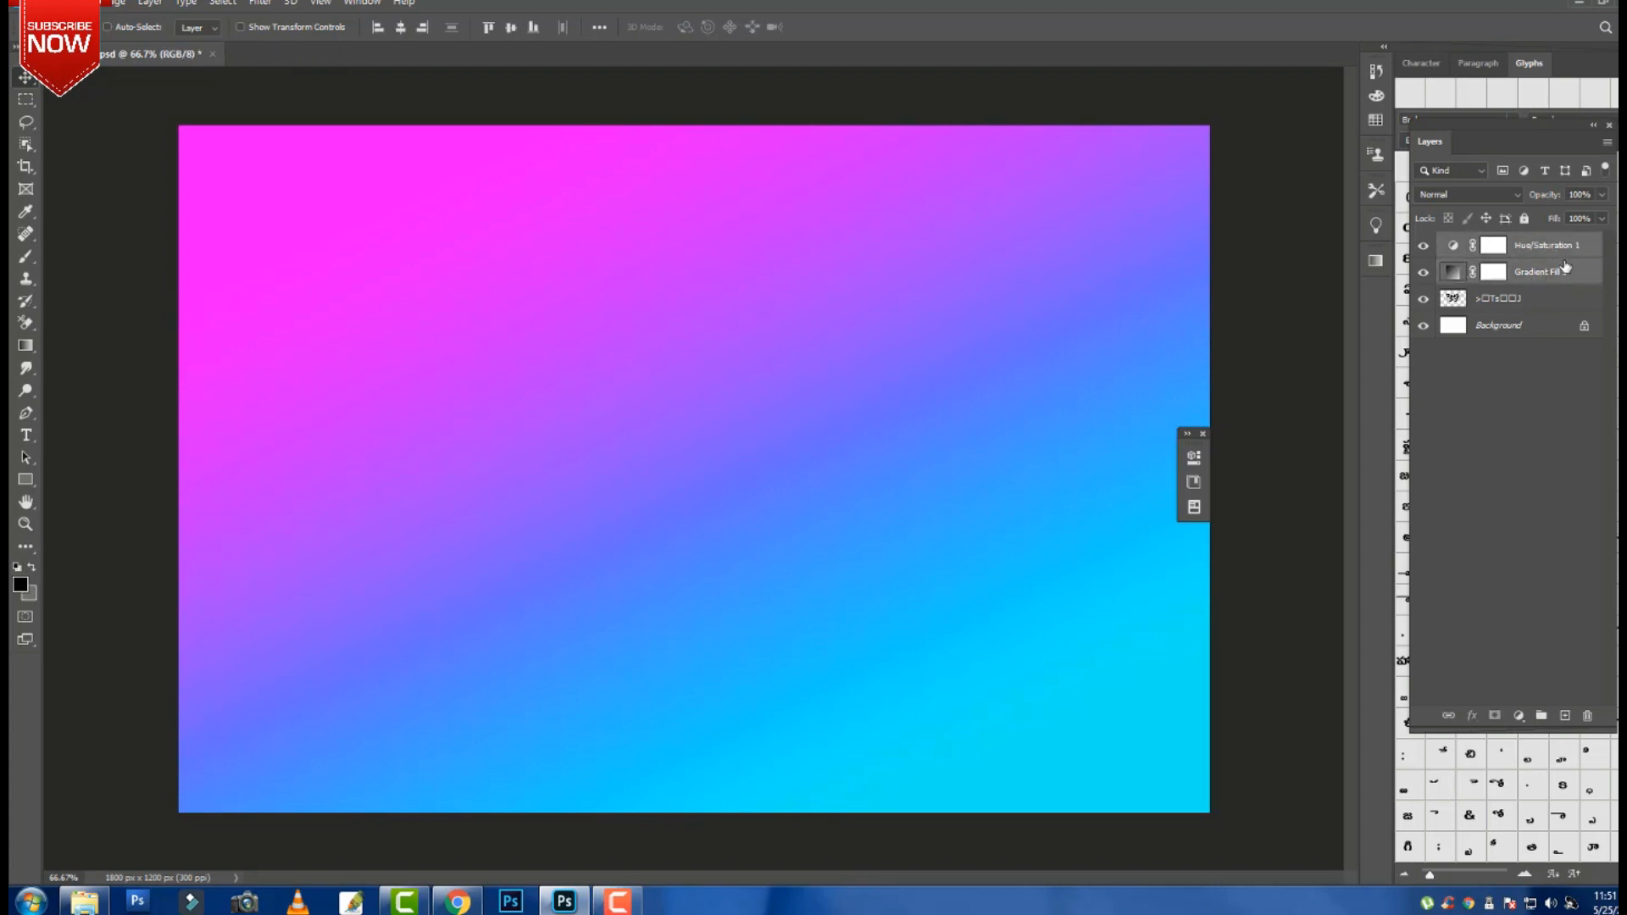
Merge the gradient and Hue/Saturation layers and convert the result to a smart object.
key(ctrl+e)
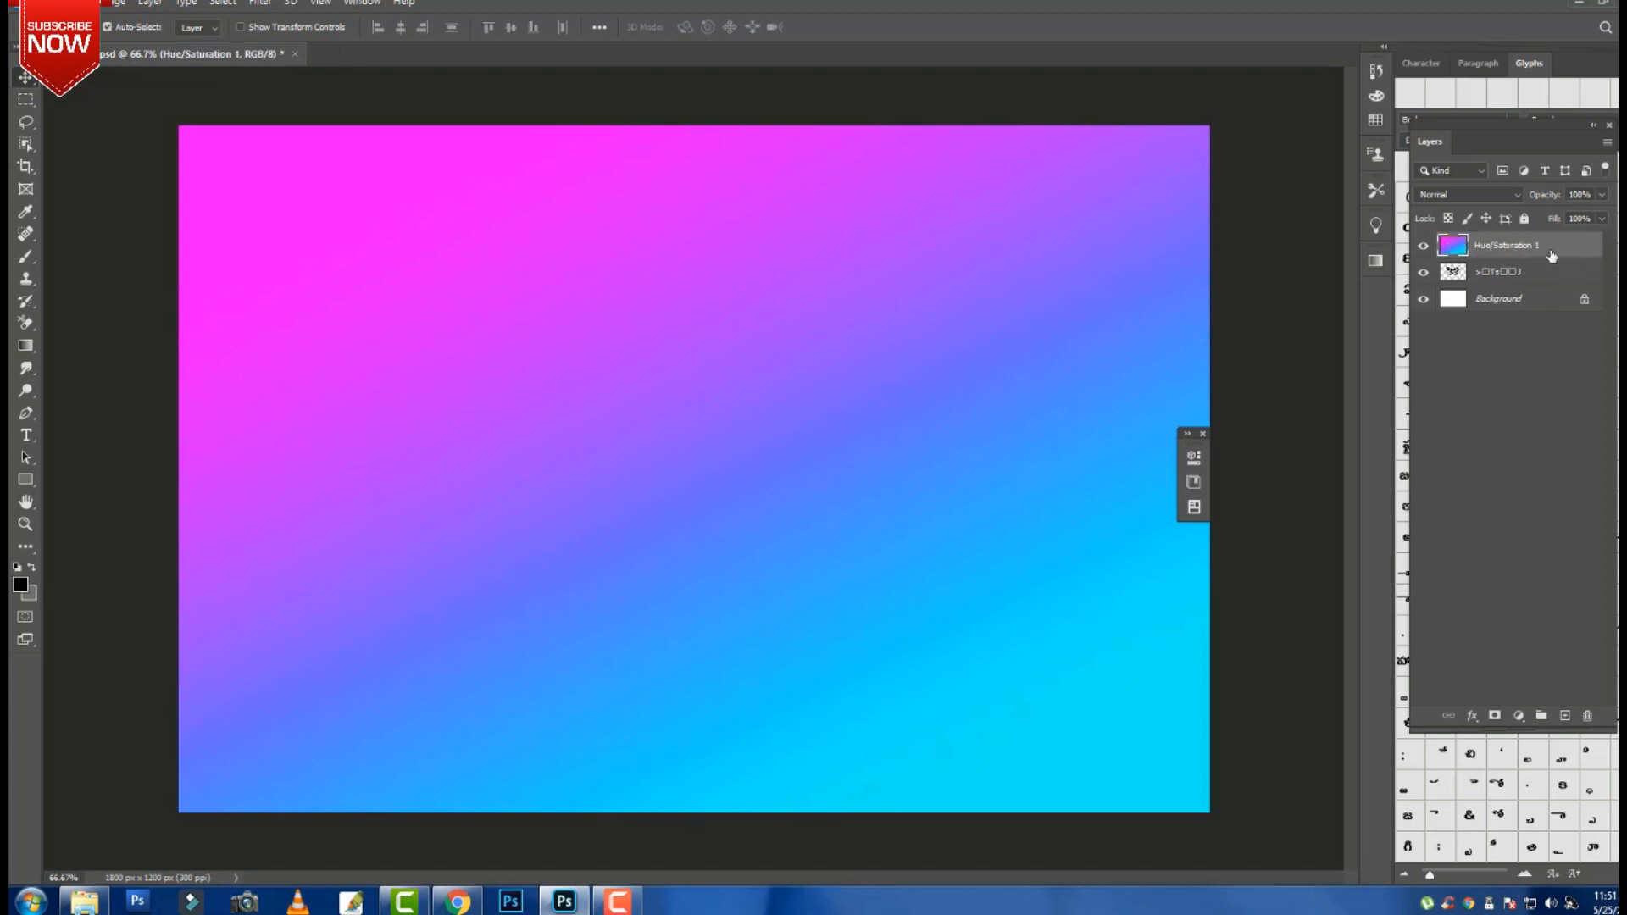
right_click(1551, 253)
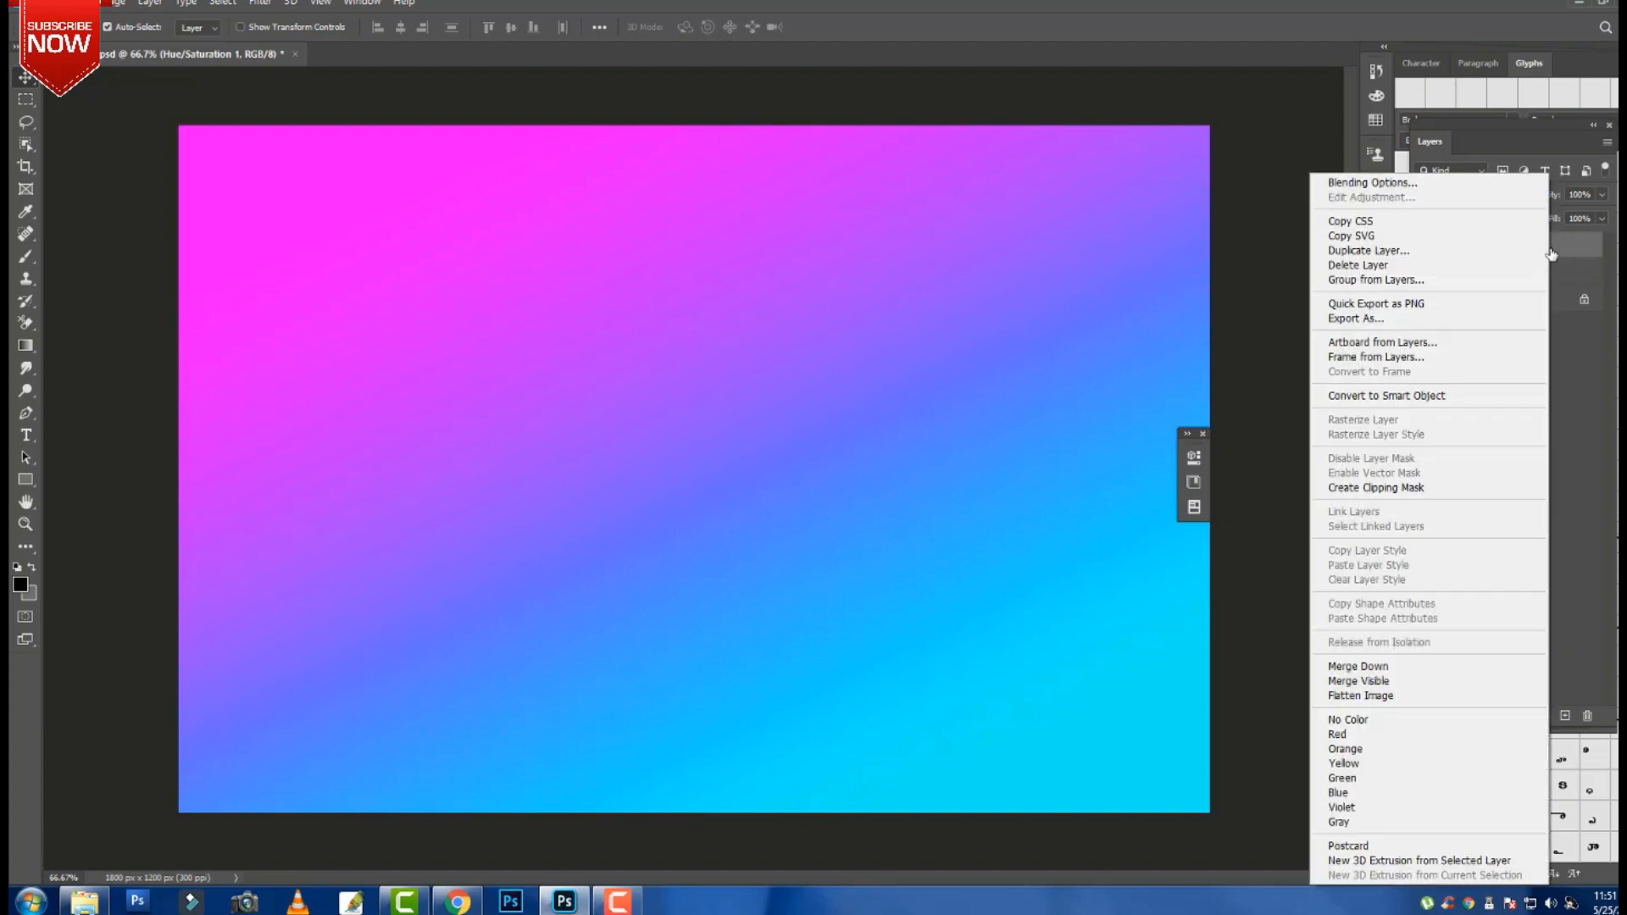
click(1454, 404)
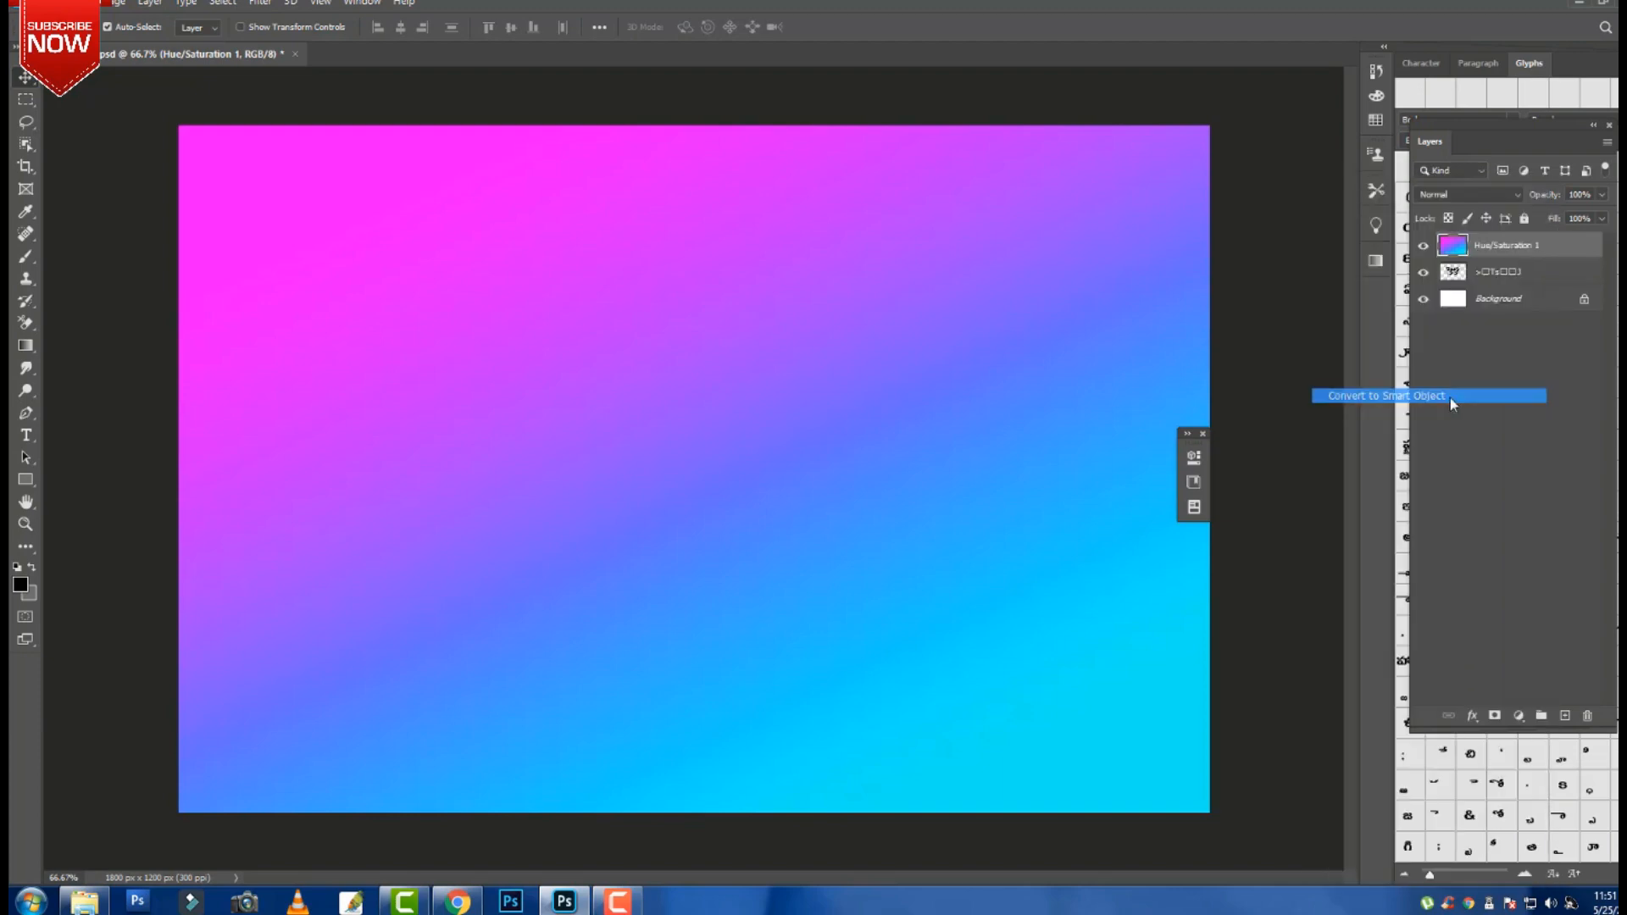
Convert the Telugu text layer to a smart object and clip the gradient layer to it.
click(1523, 281)
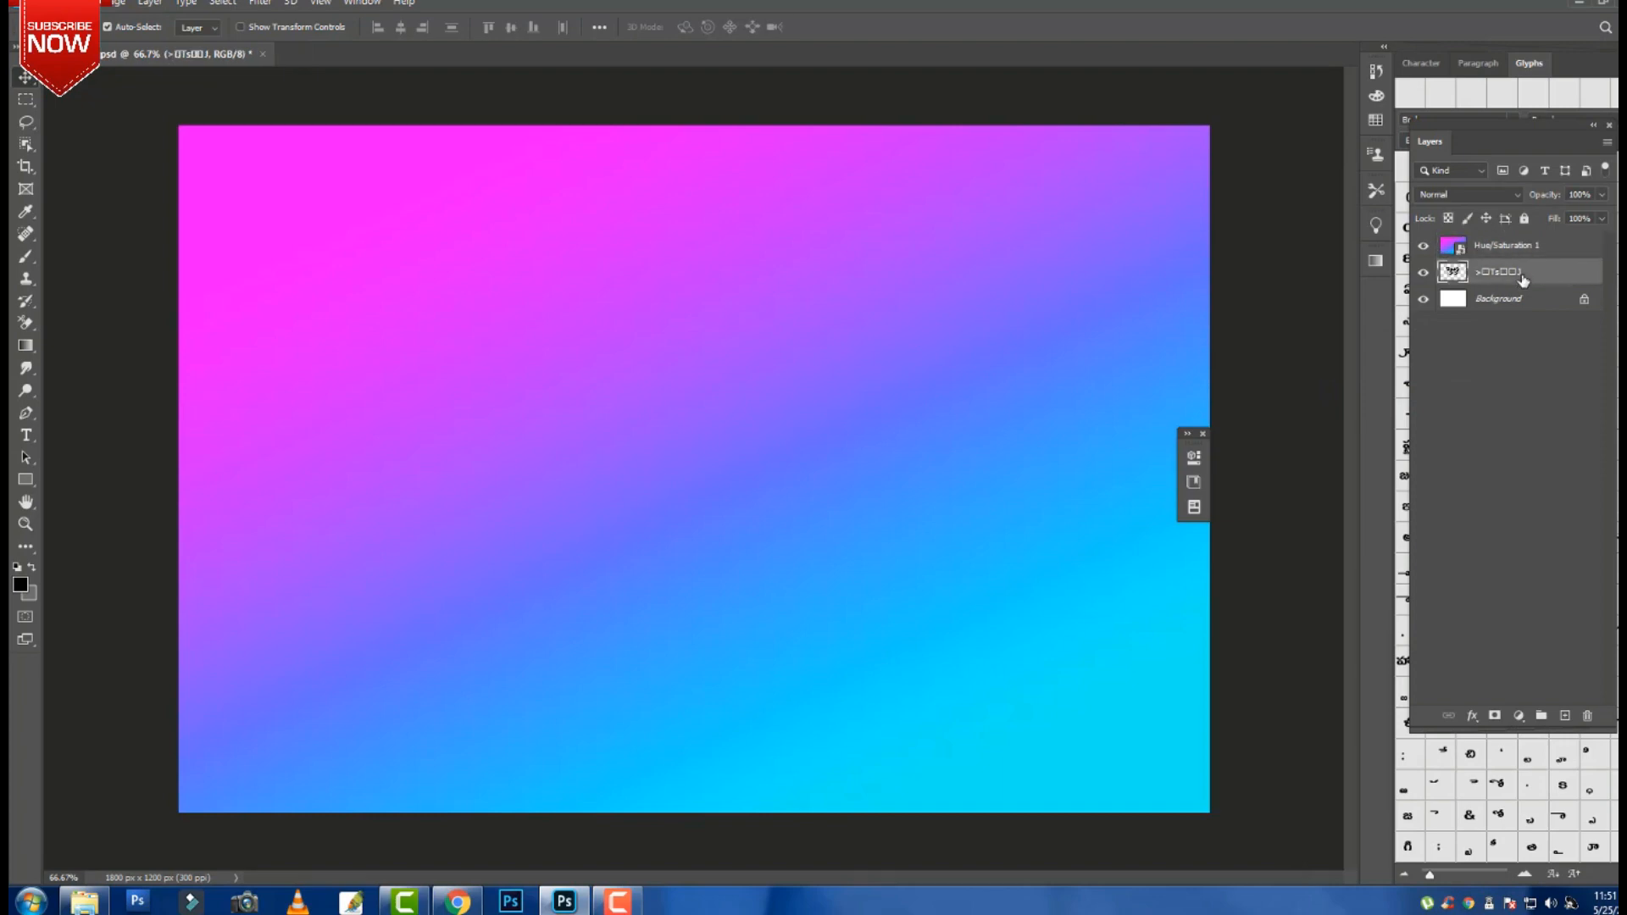
right_click(1523, 281)
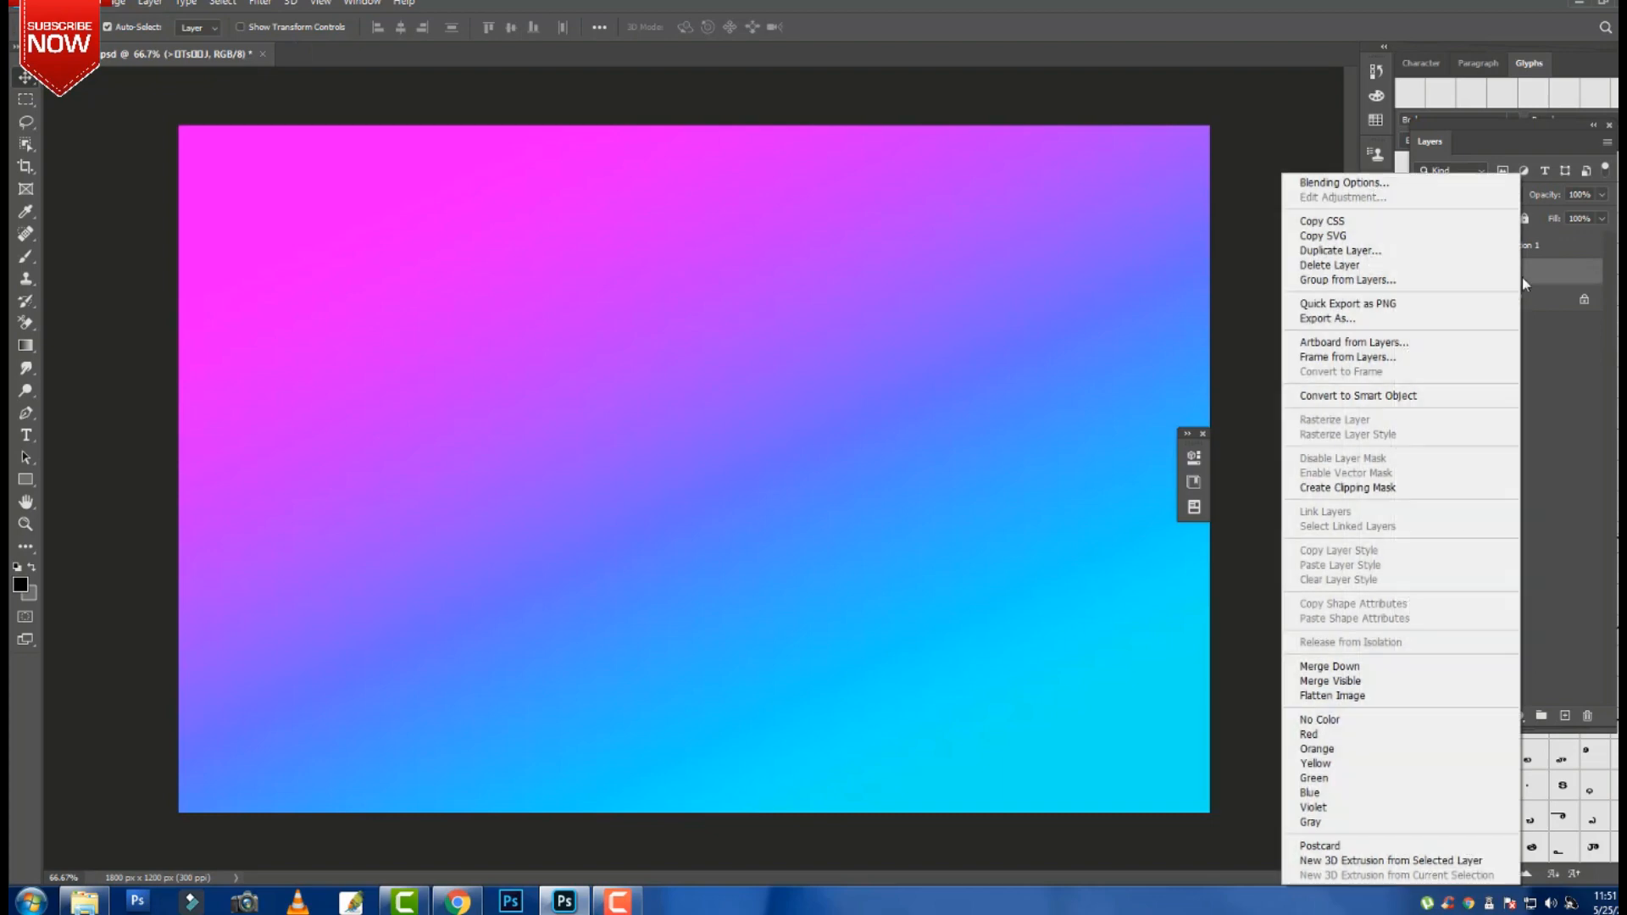
click(1414, 396)
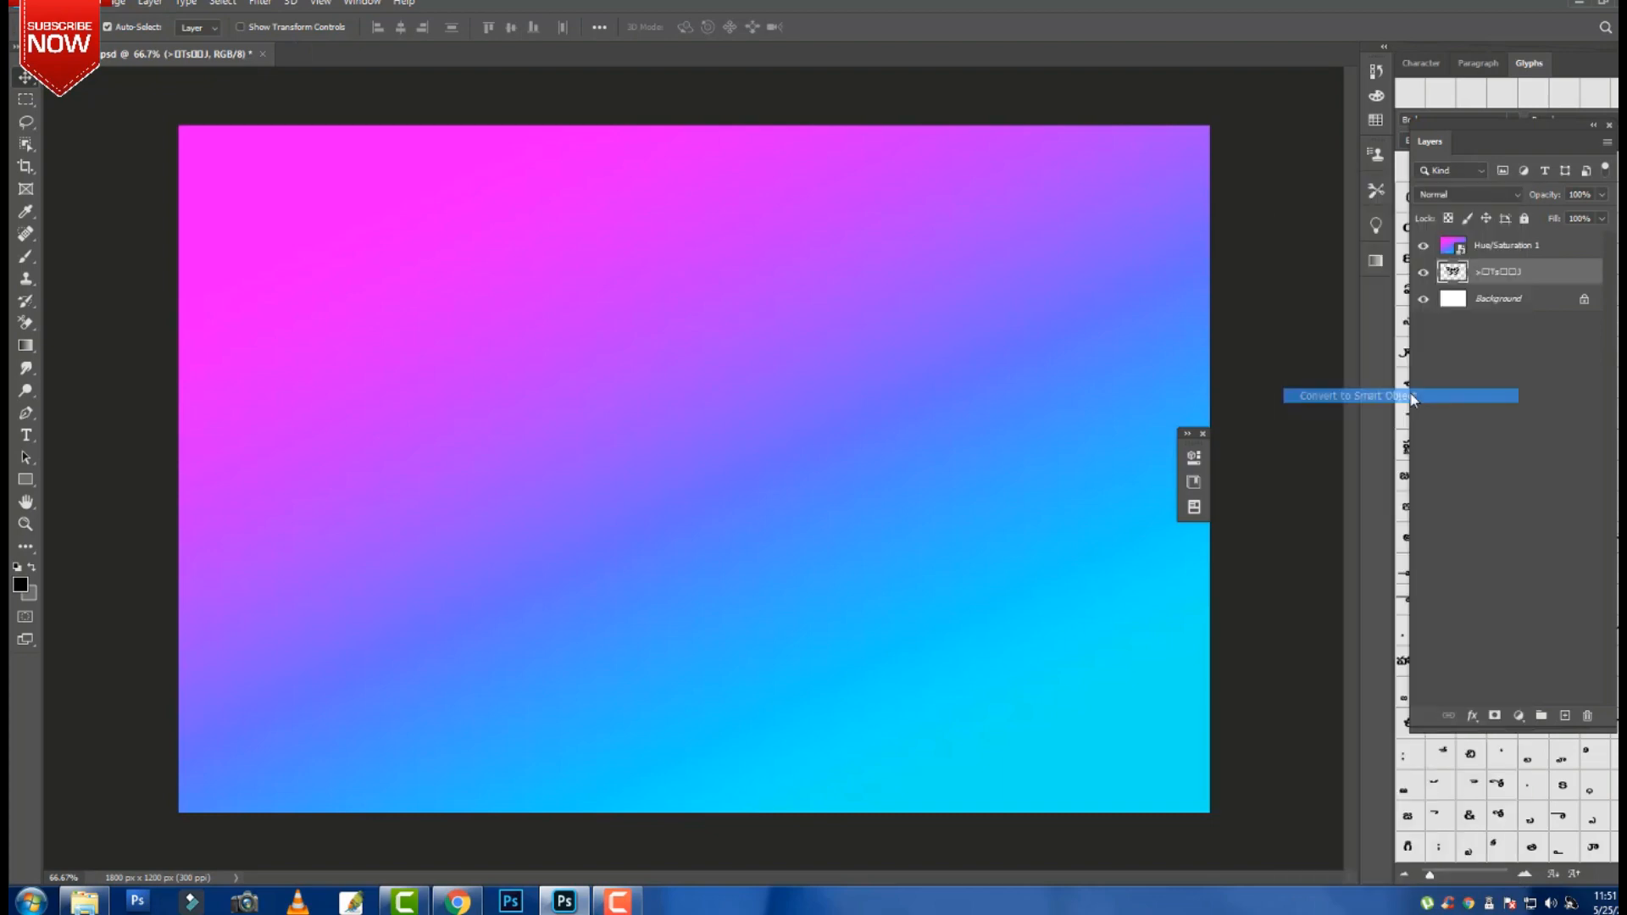
click(1521, 251)
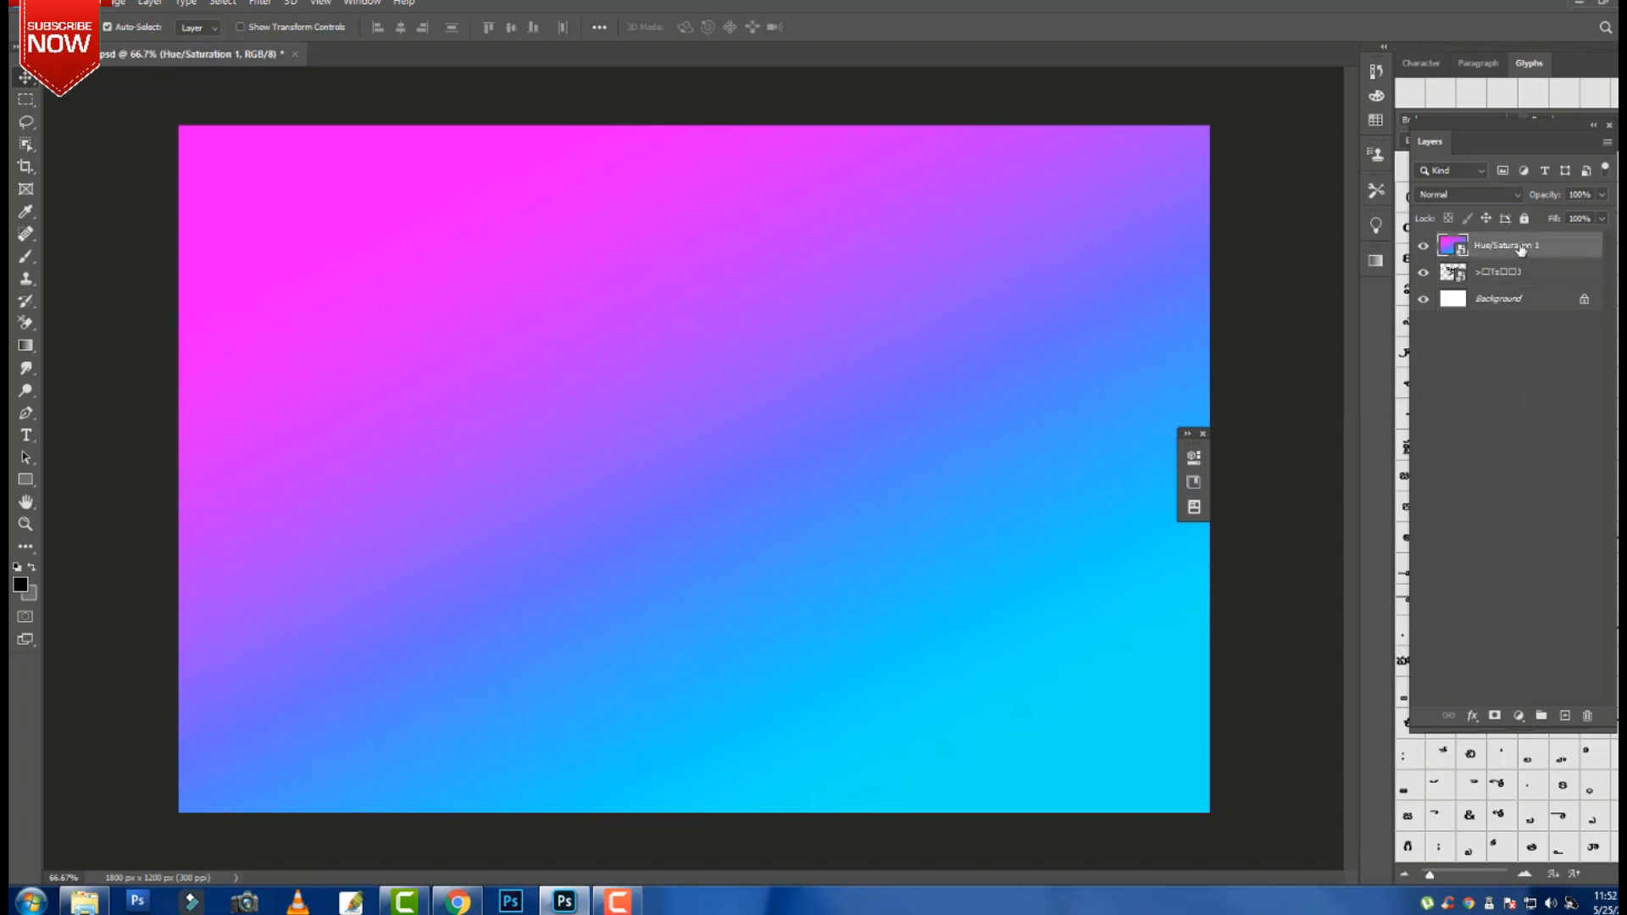
right_click(1521, 249)
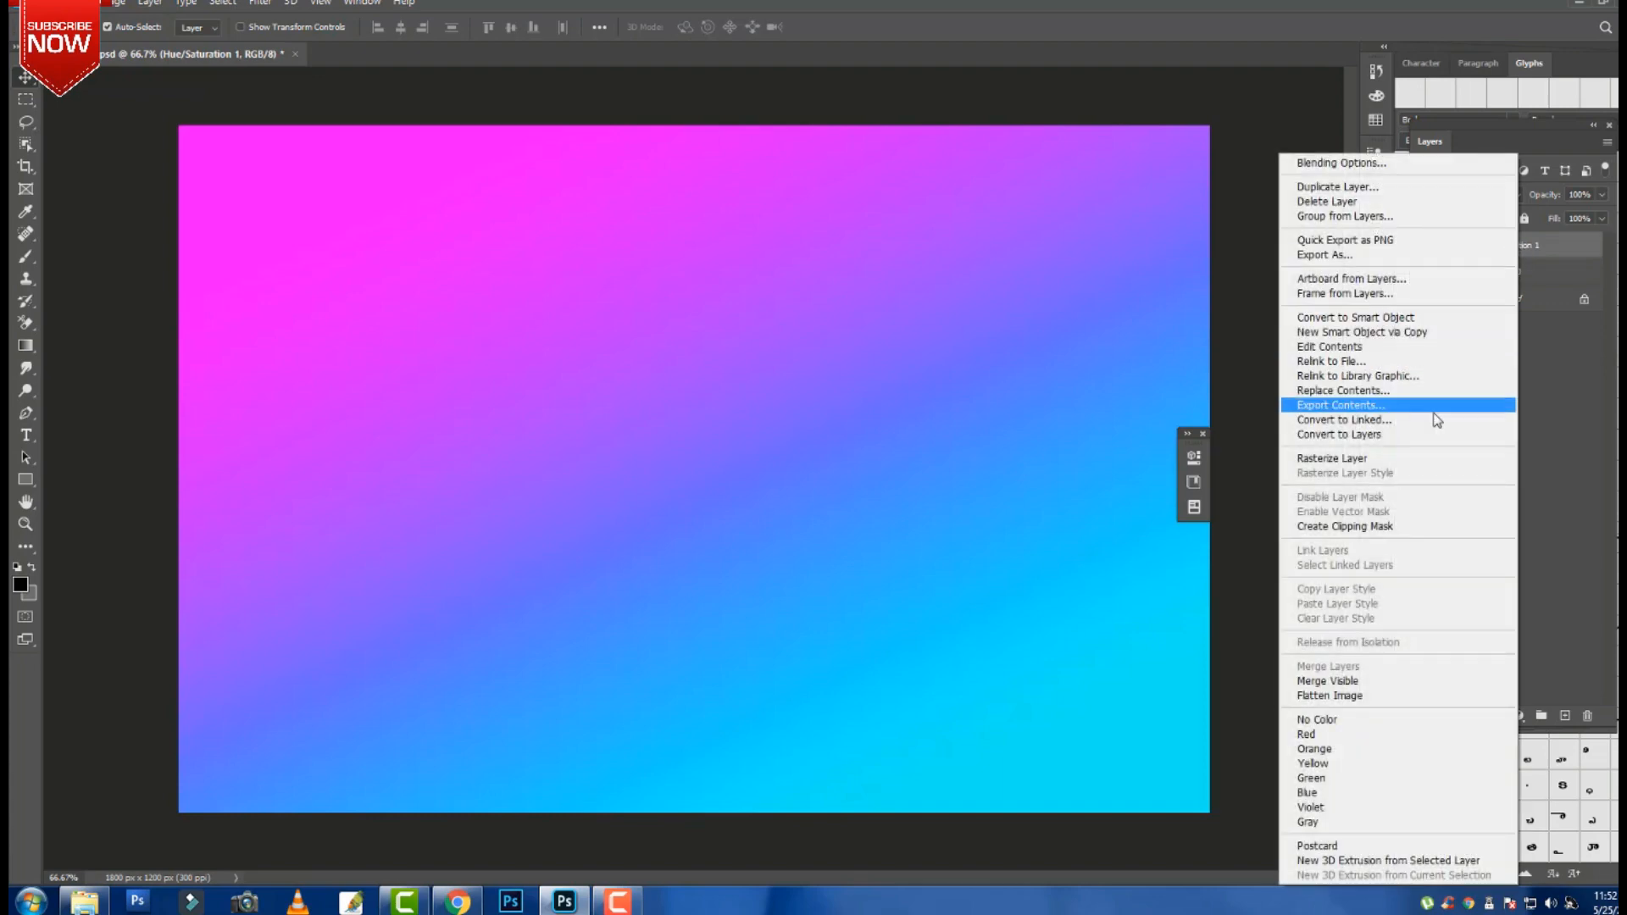
click(1419, 527)
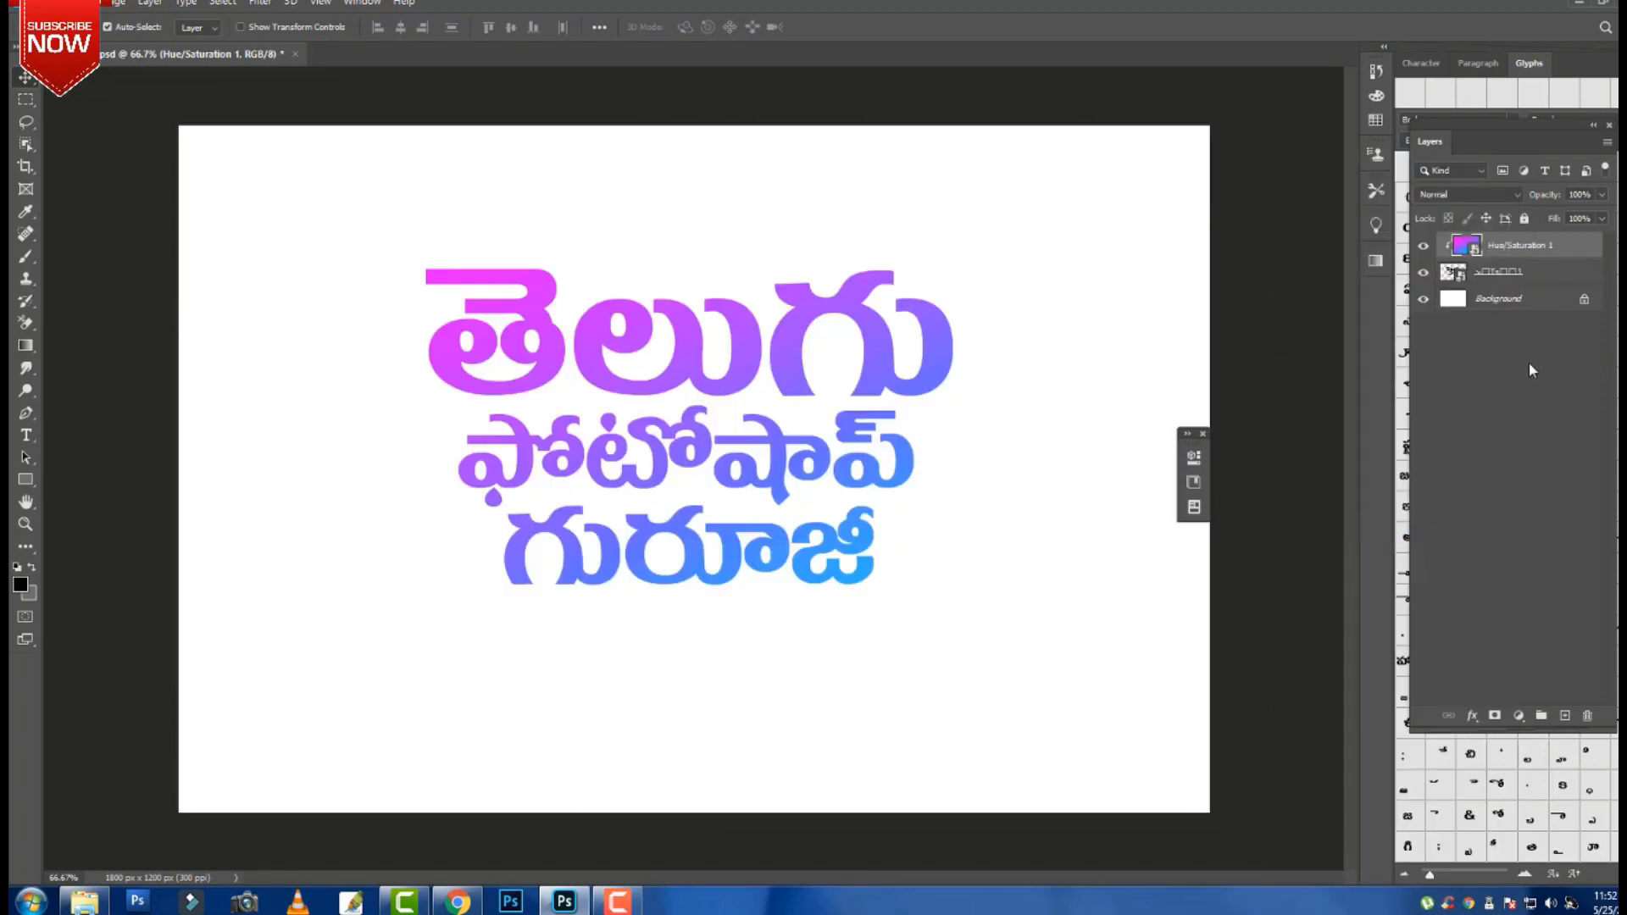
Unlock the Background layer into an ordinary Layer 0.
click(1510, 304)
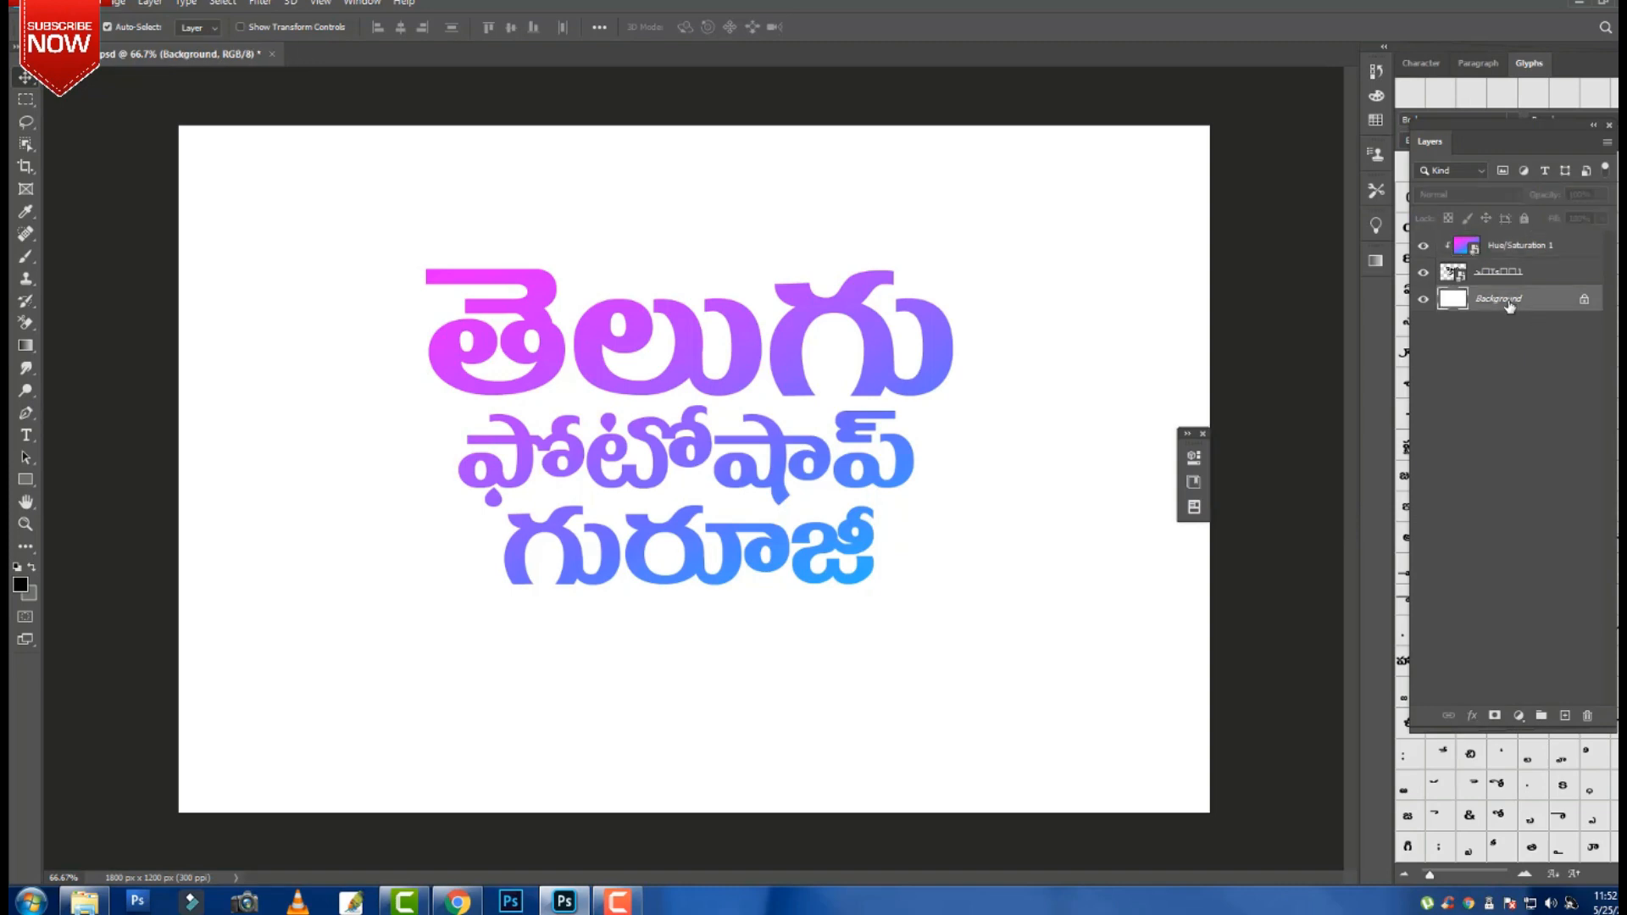
right_click(1509, 306)
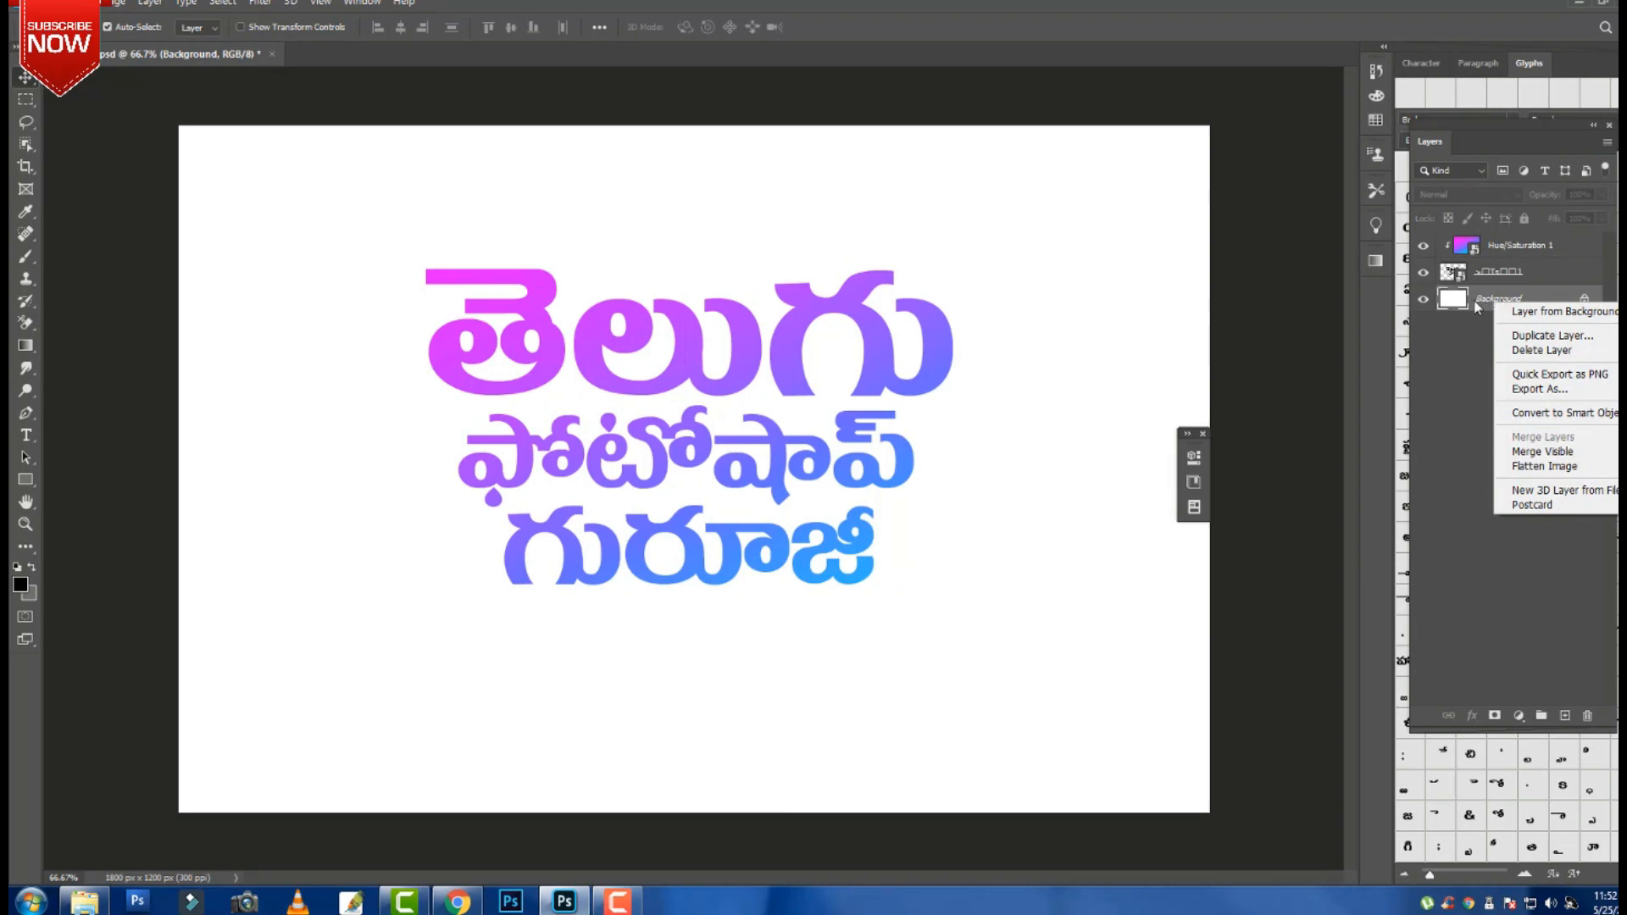
click(1476, 307)
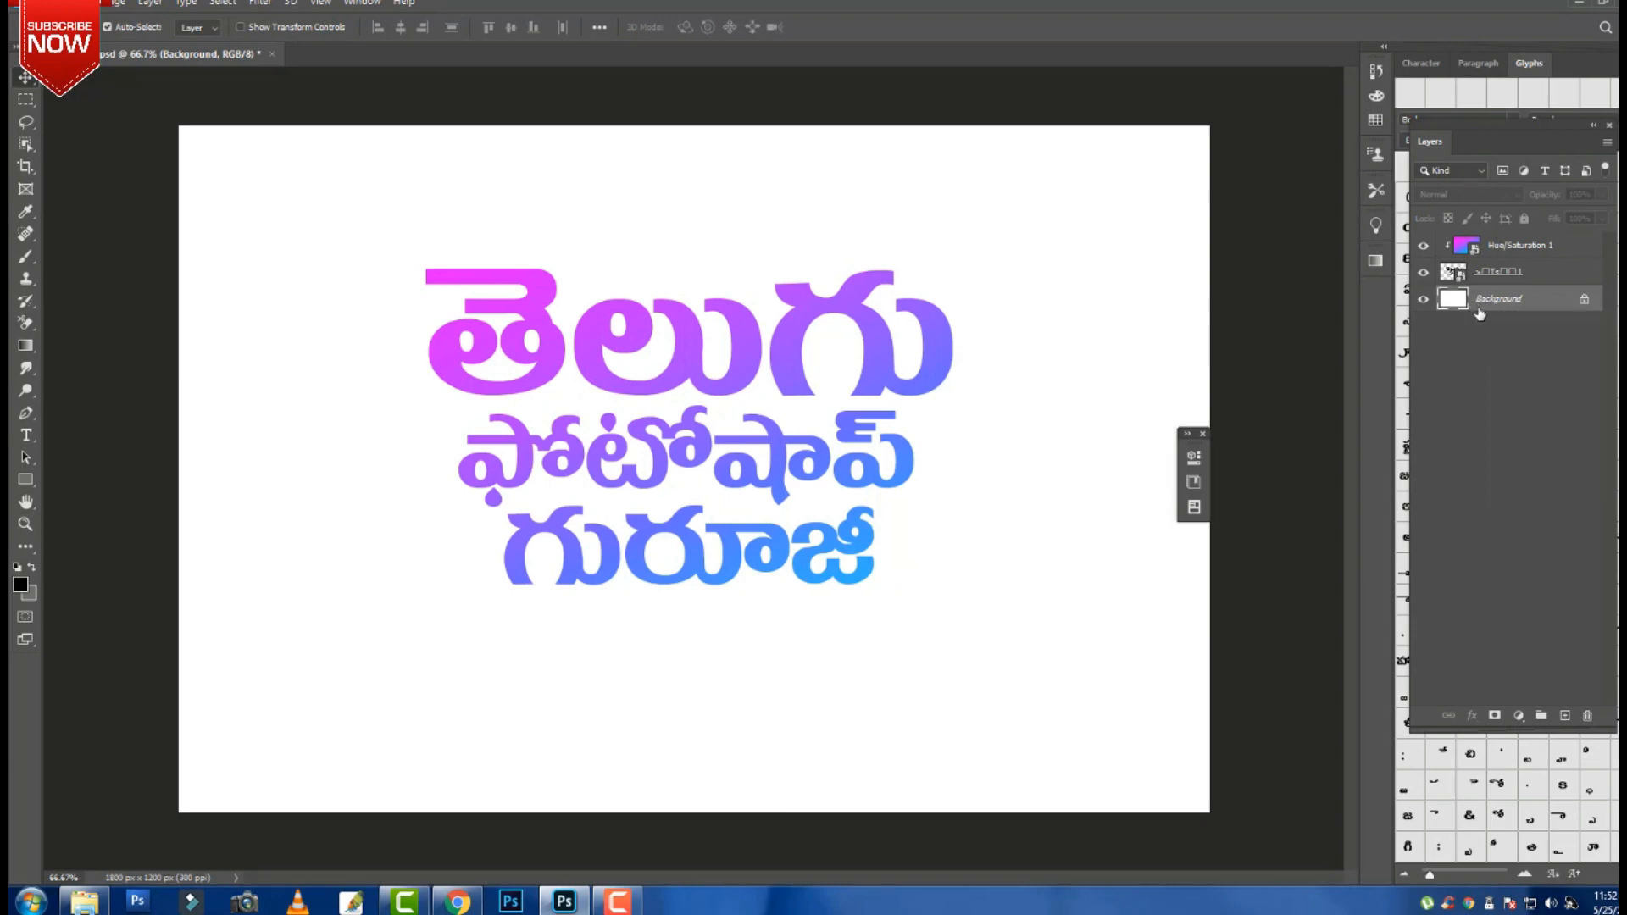
double_click(1549, 299)
click(972, 260)
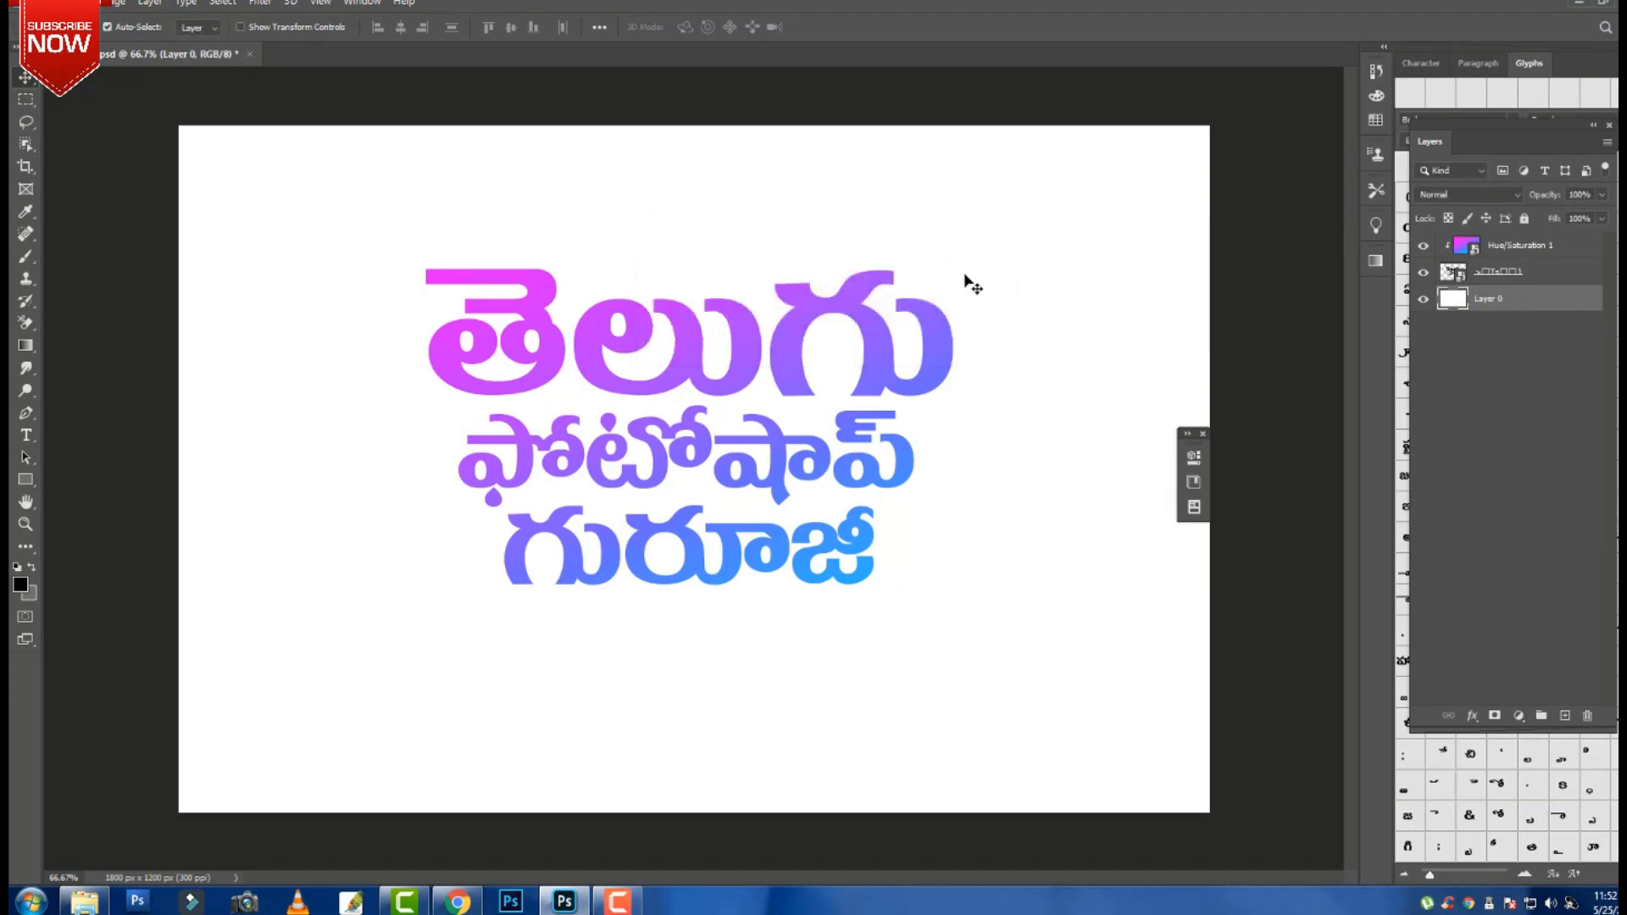
Add a black Solid Color fill layer above Layer 0.
click(1516, 717)
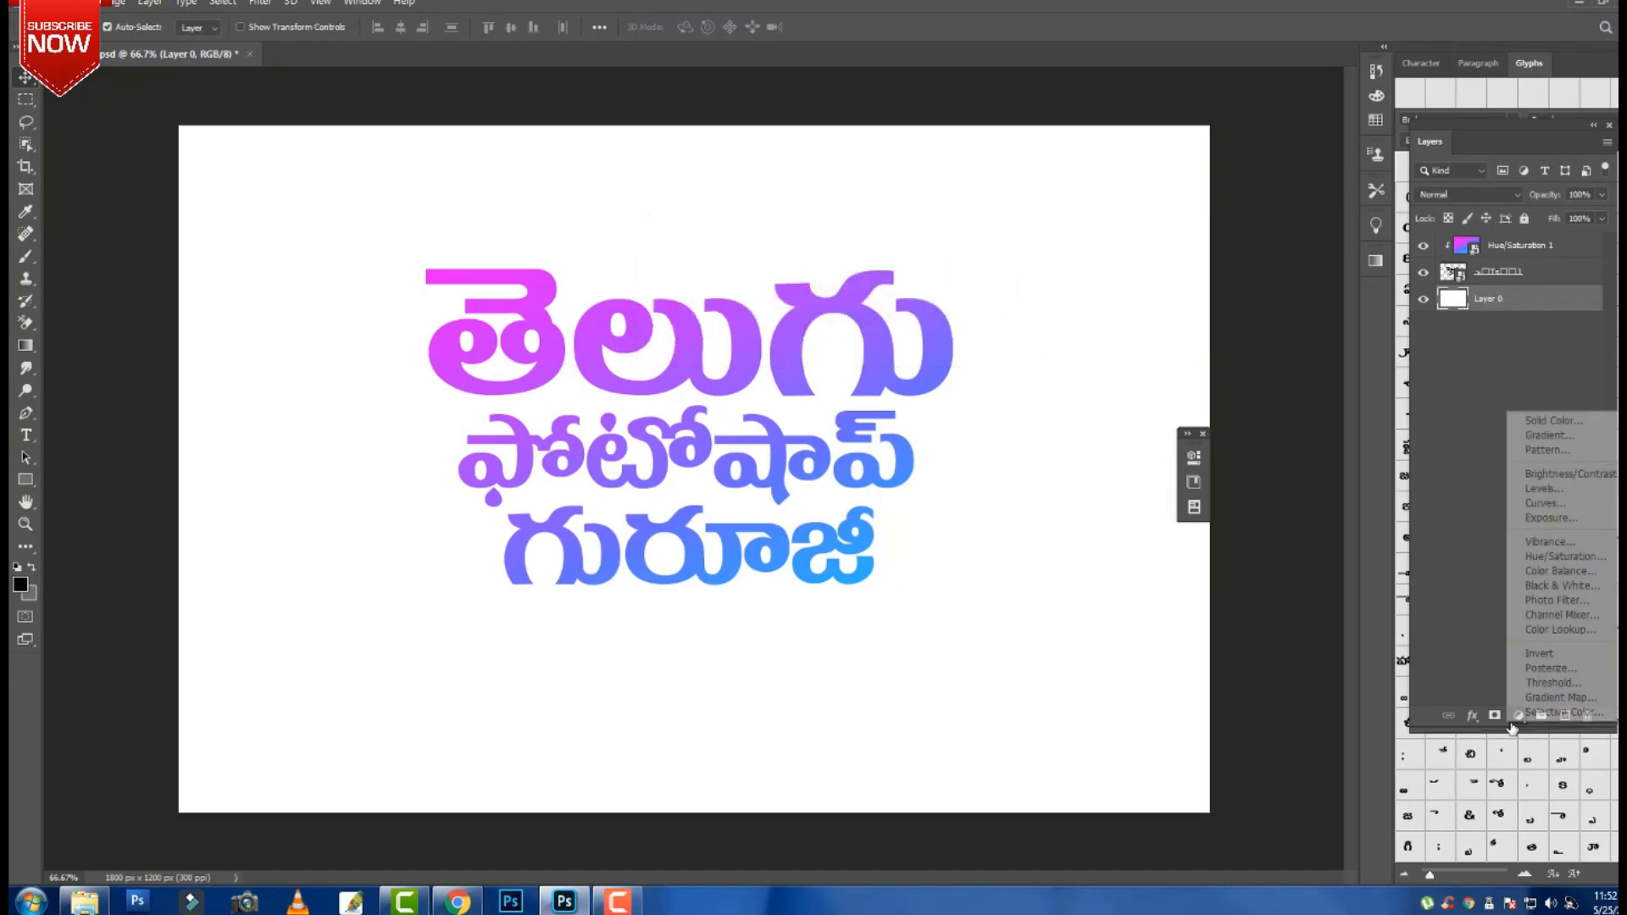
click(1550, 430)
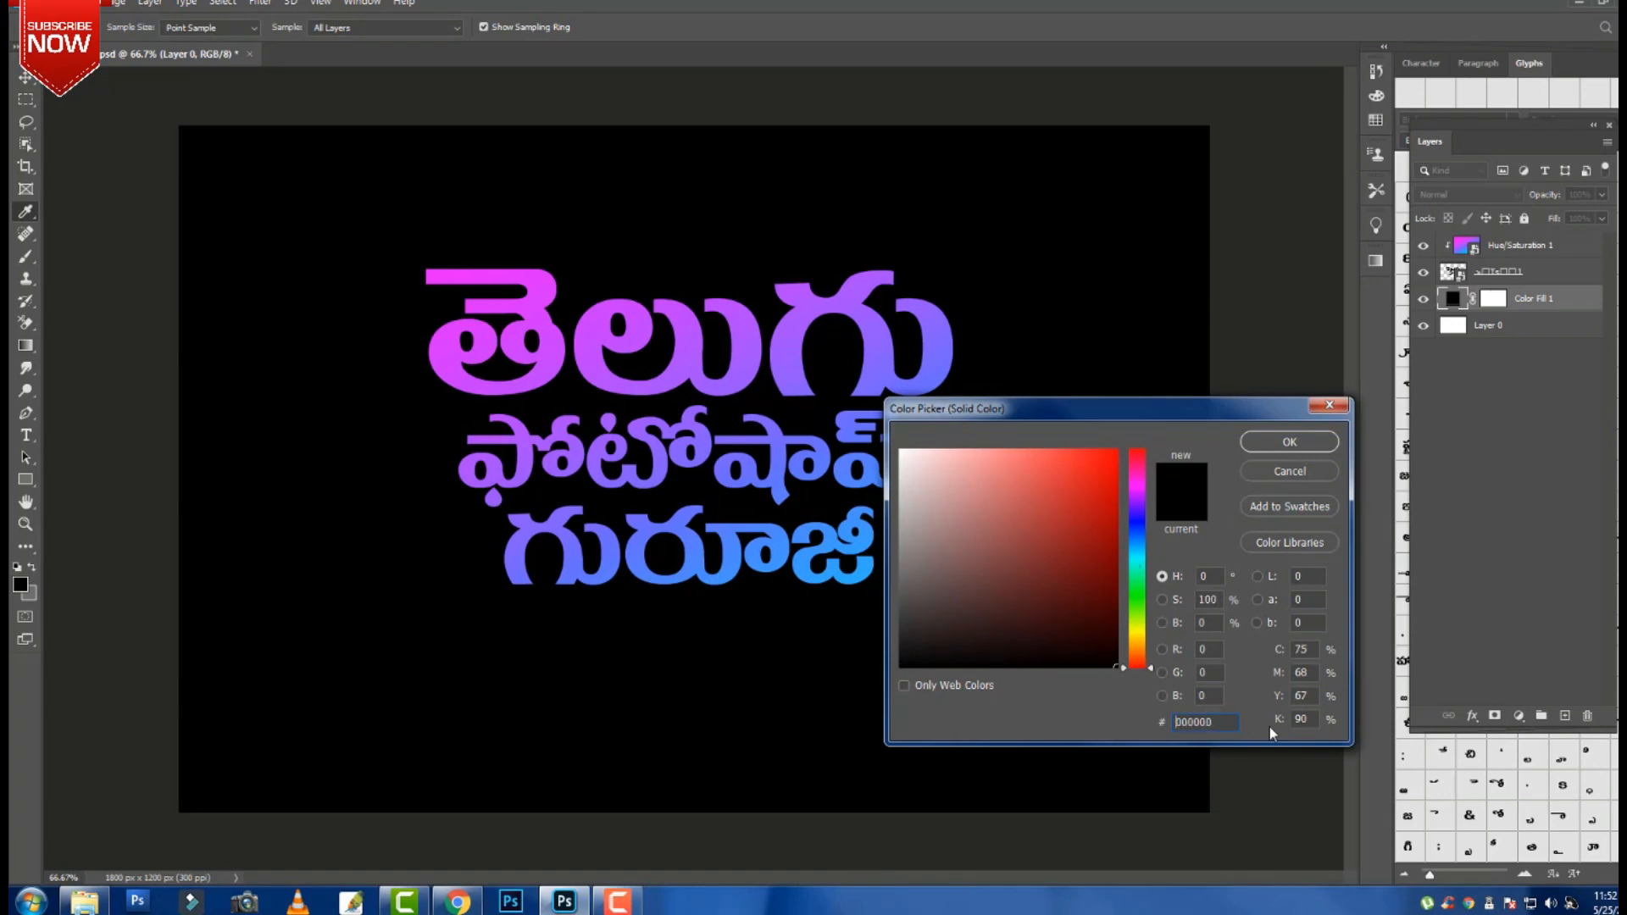
click(1289, 441)
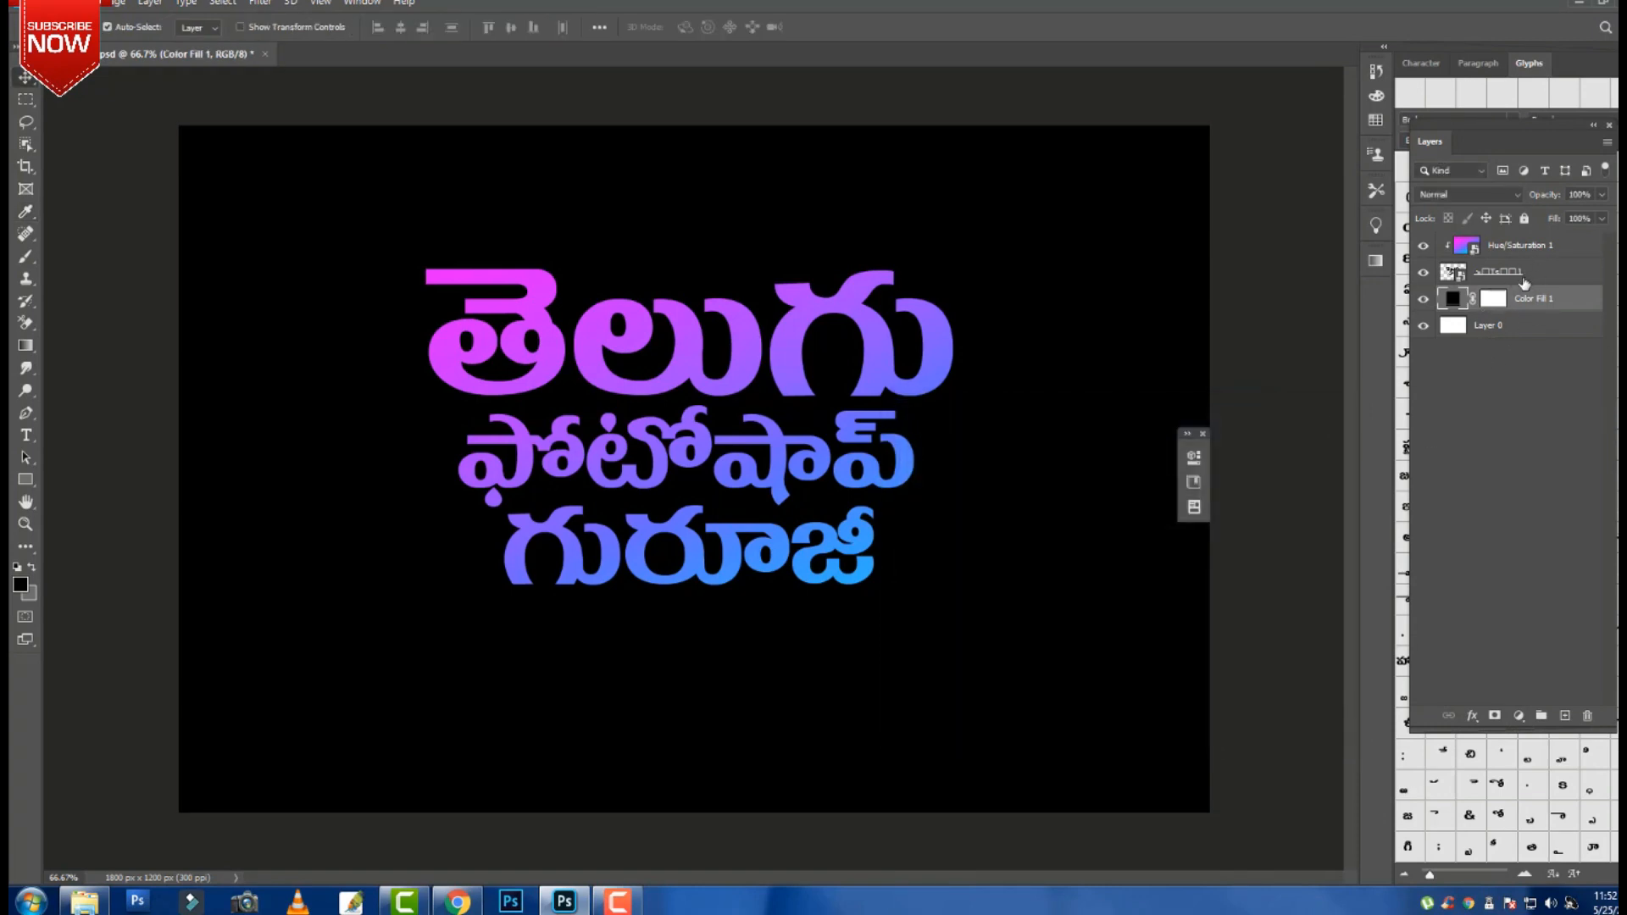
click(362, 4)
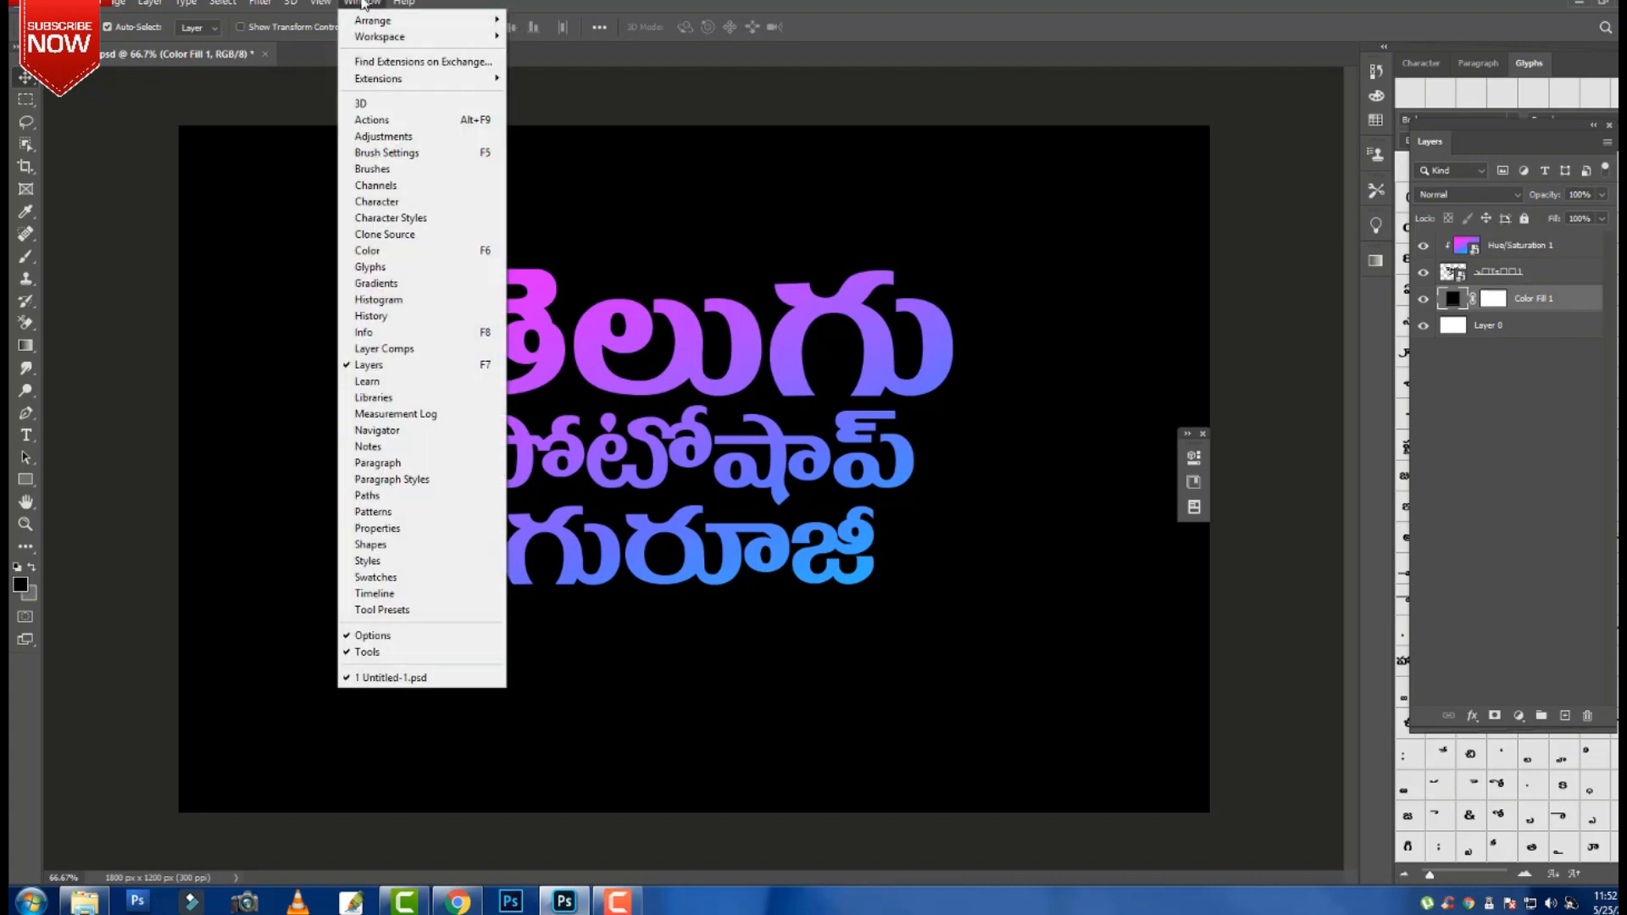
Show the Timeline panel, create a video timeline, and expand the Hue/Saturation 1 track's properties.
click(408, 595)
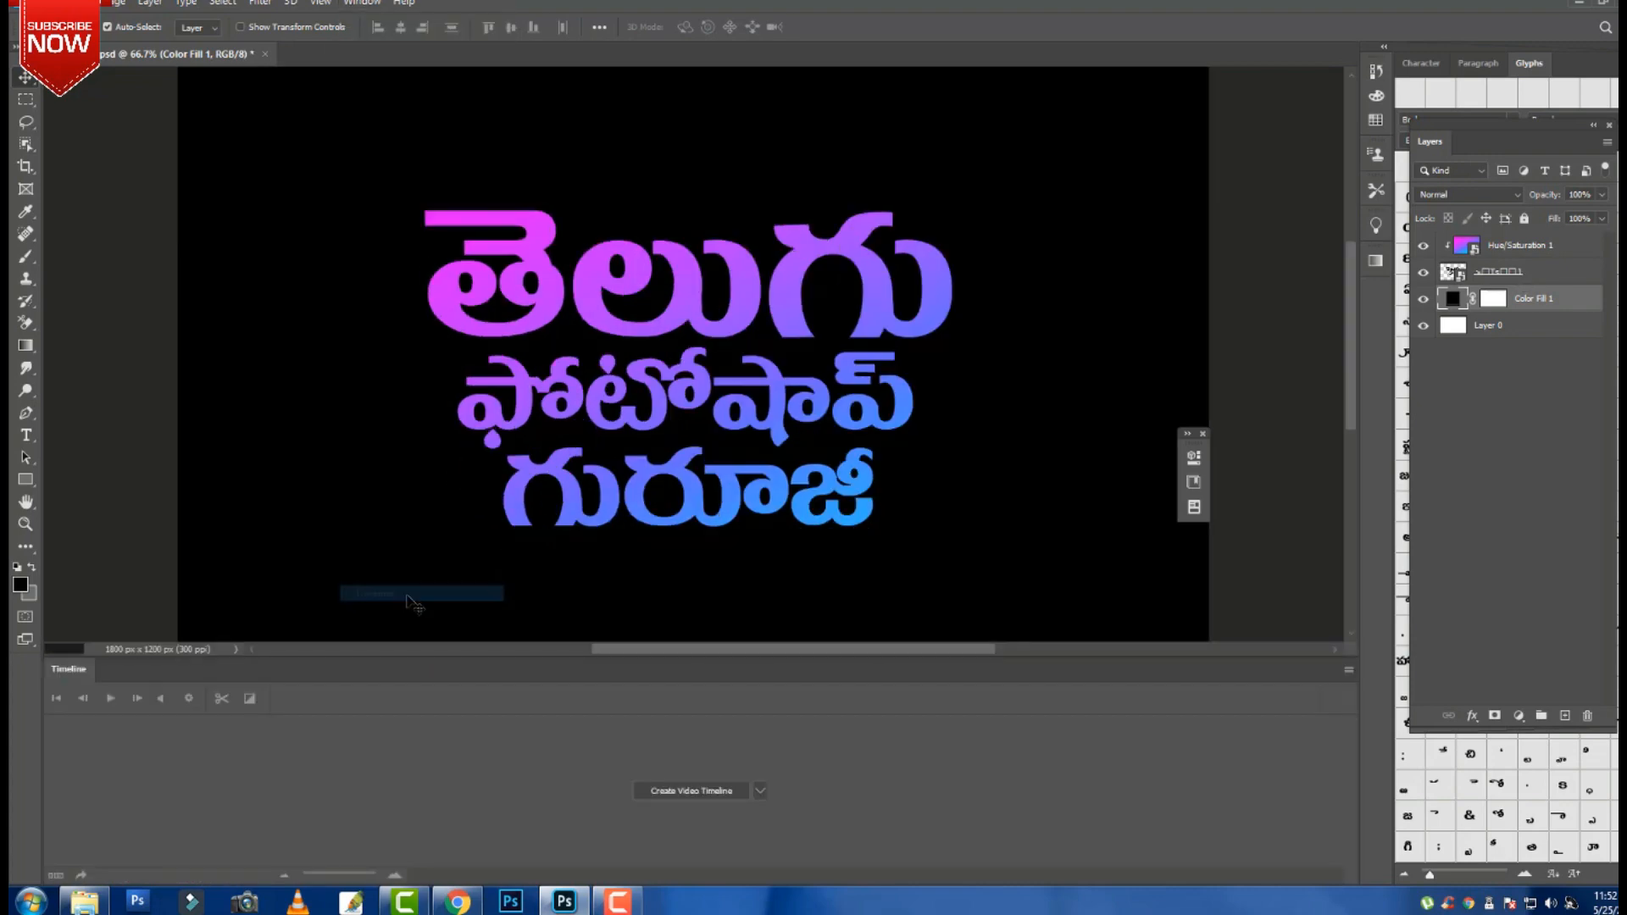
click(708, 792)
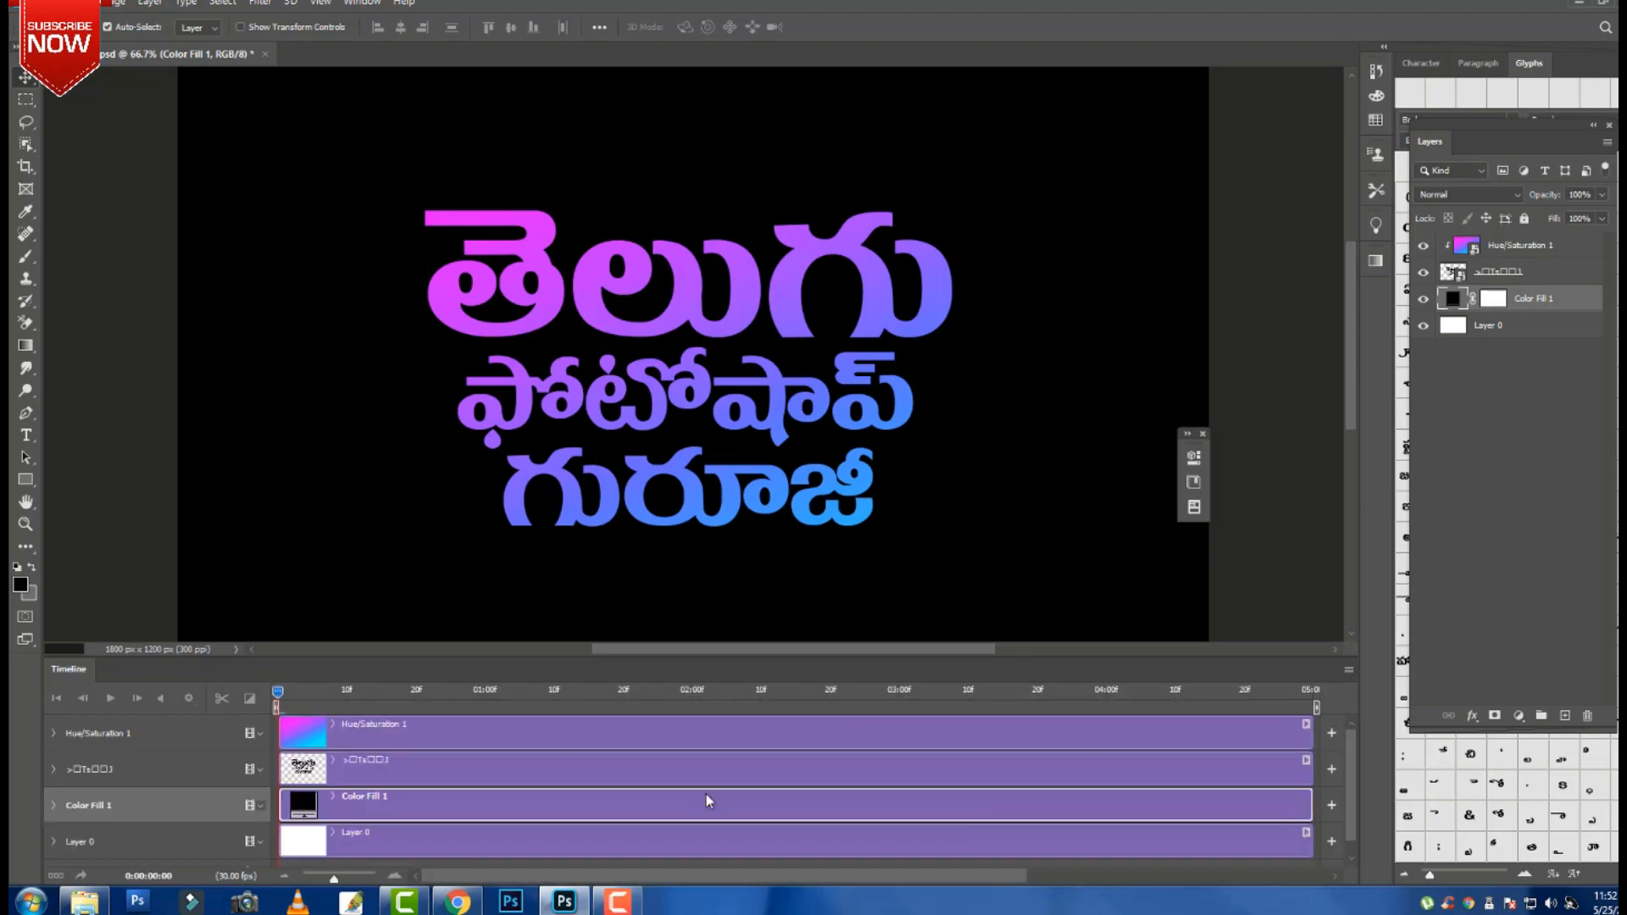
scroll(343, 846, up, 1)
click(334, 734)
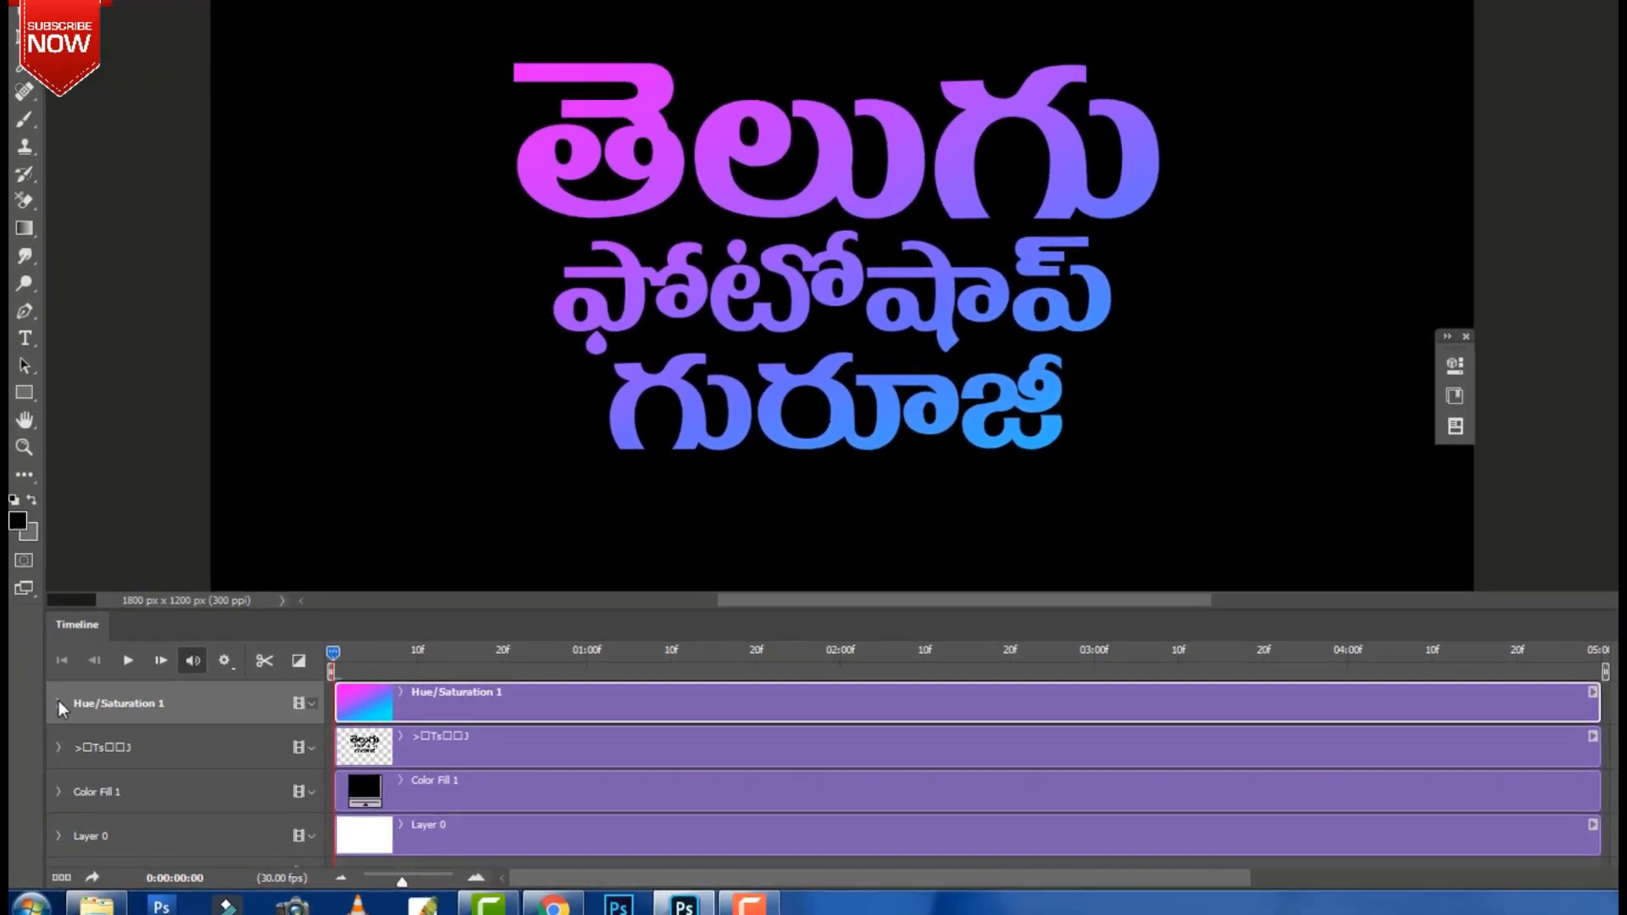
click(55, 722)
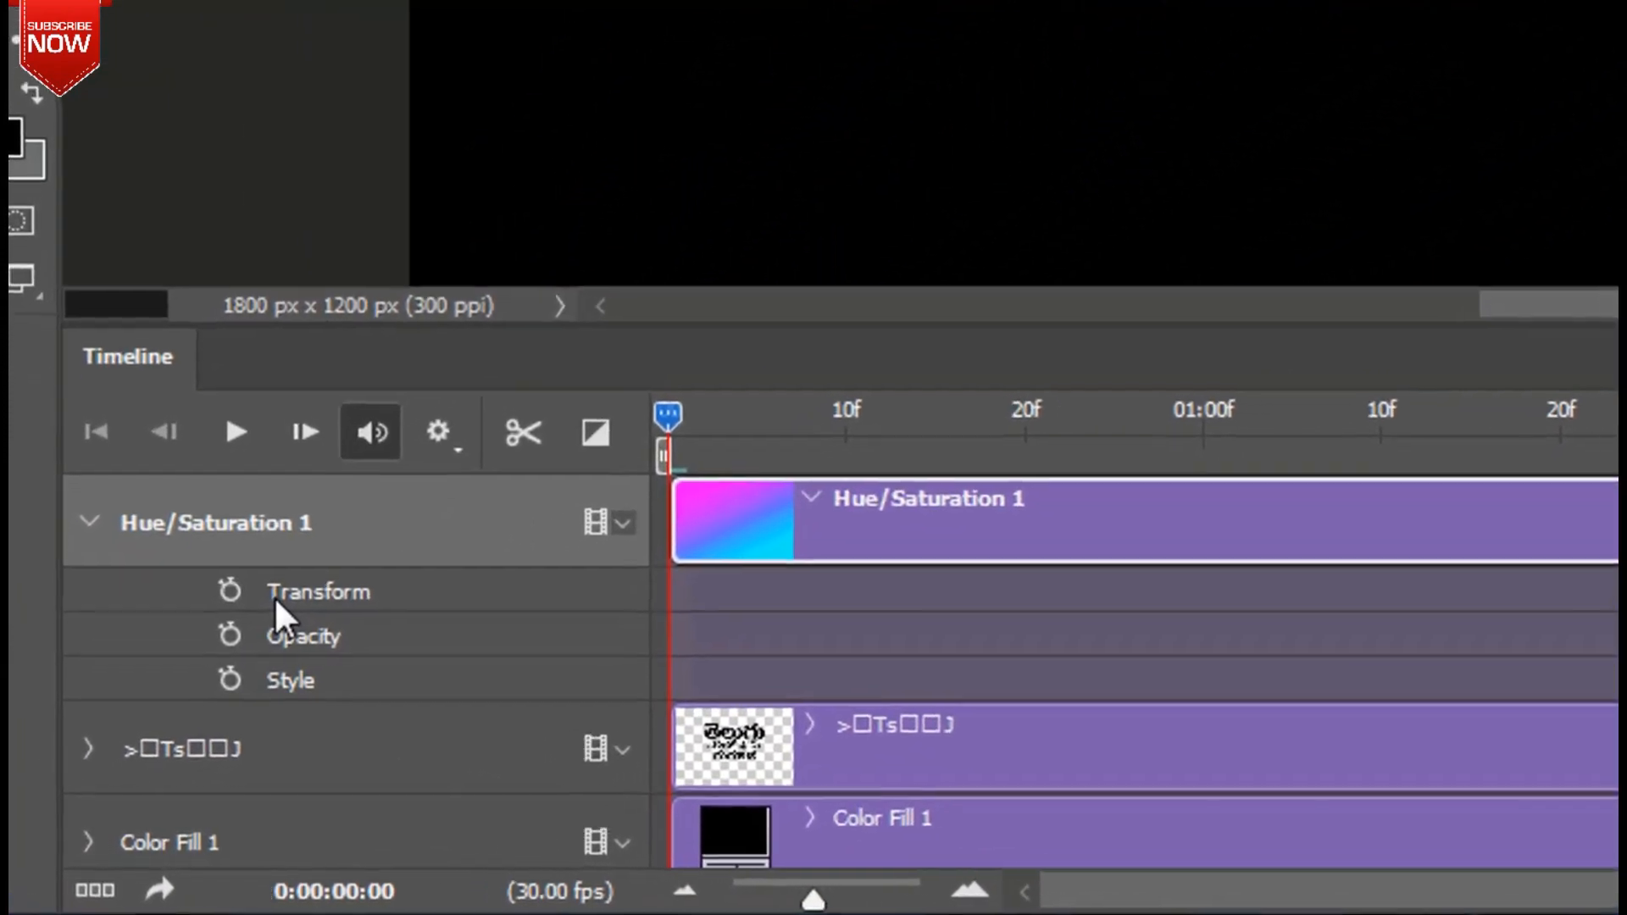
Set a starting Transform keyframe on Hue/Saturation 1 at frame 0, then move the playhead to 0:00:00:29.
click(197, 635)
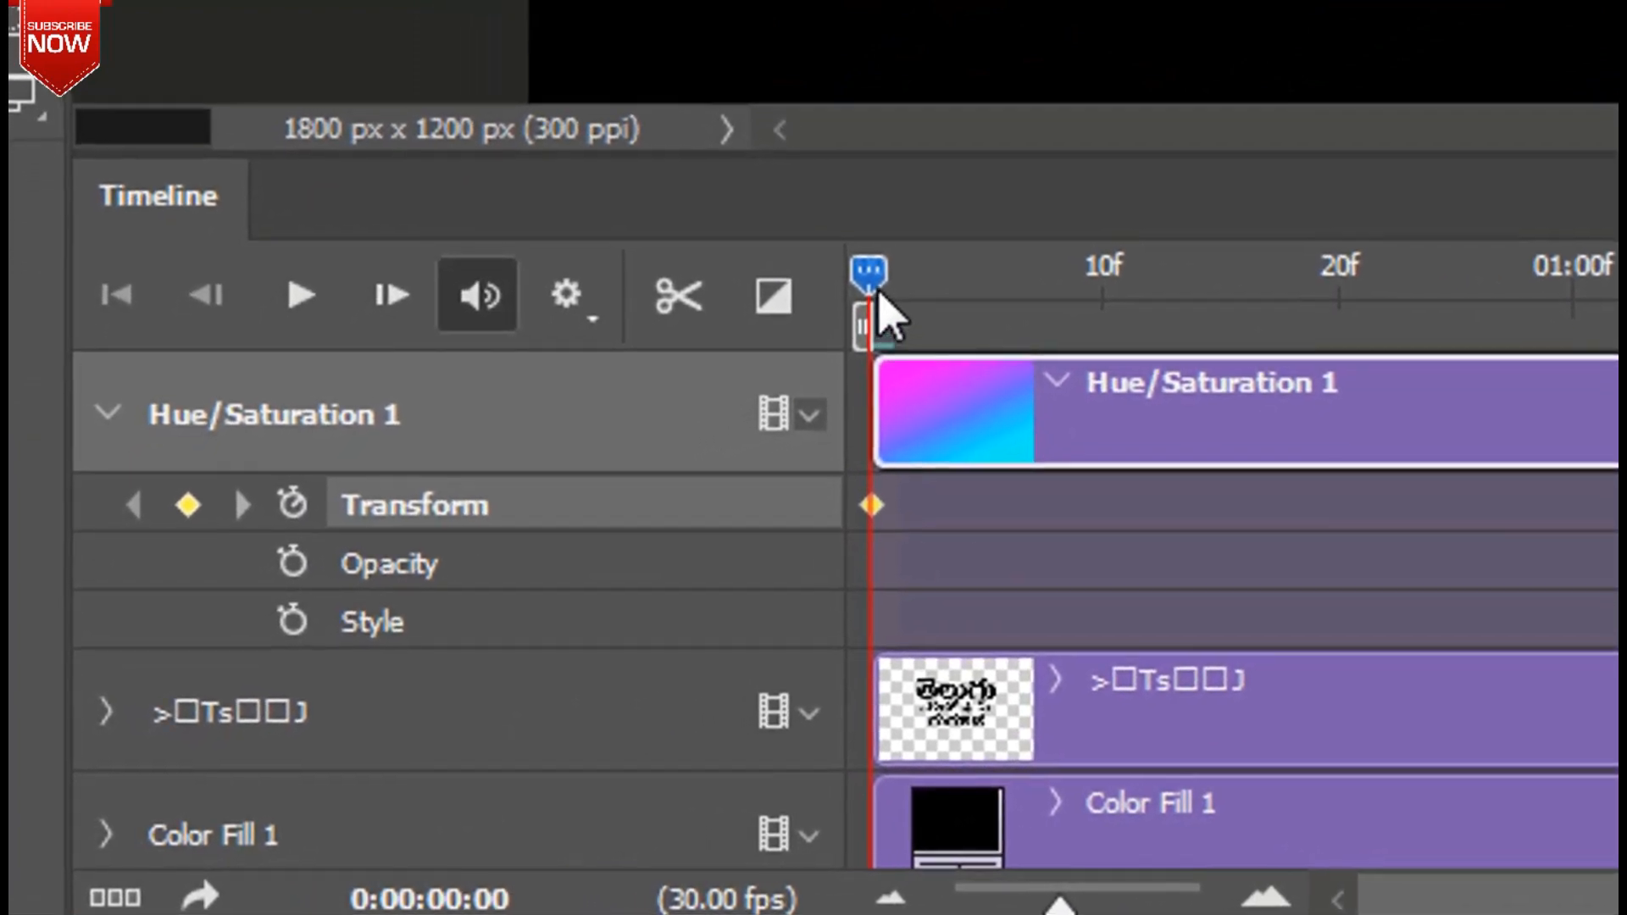
drag(867, 298, 1584, 305)
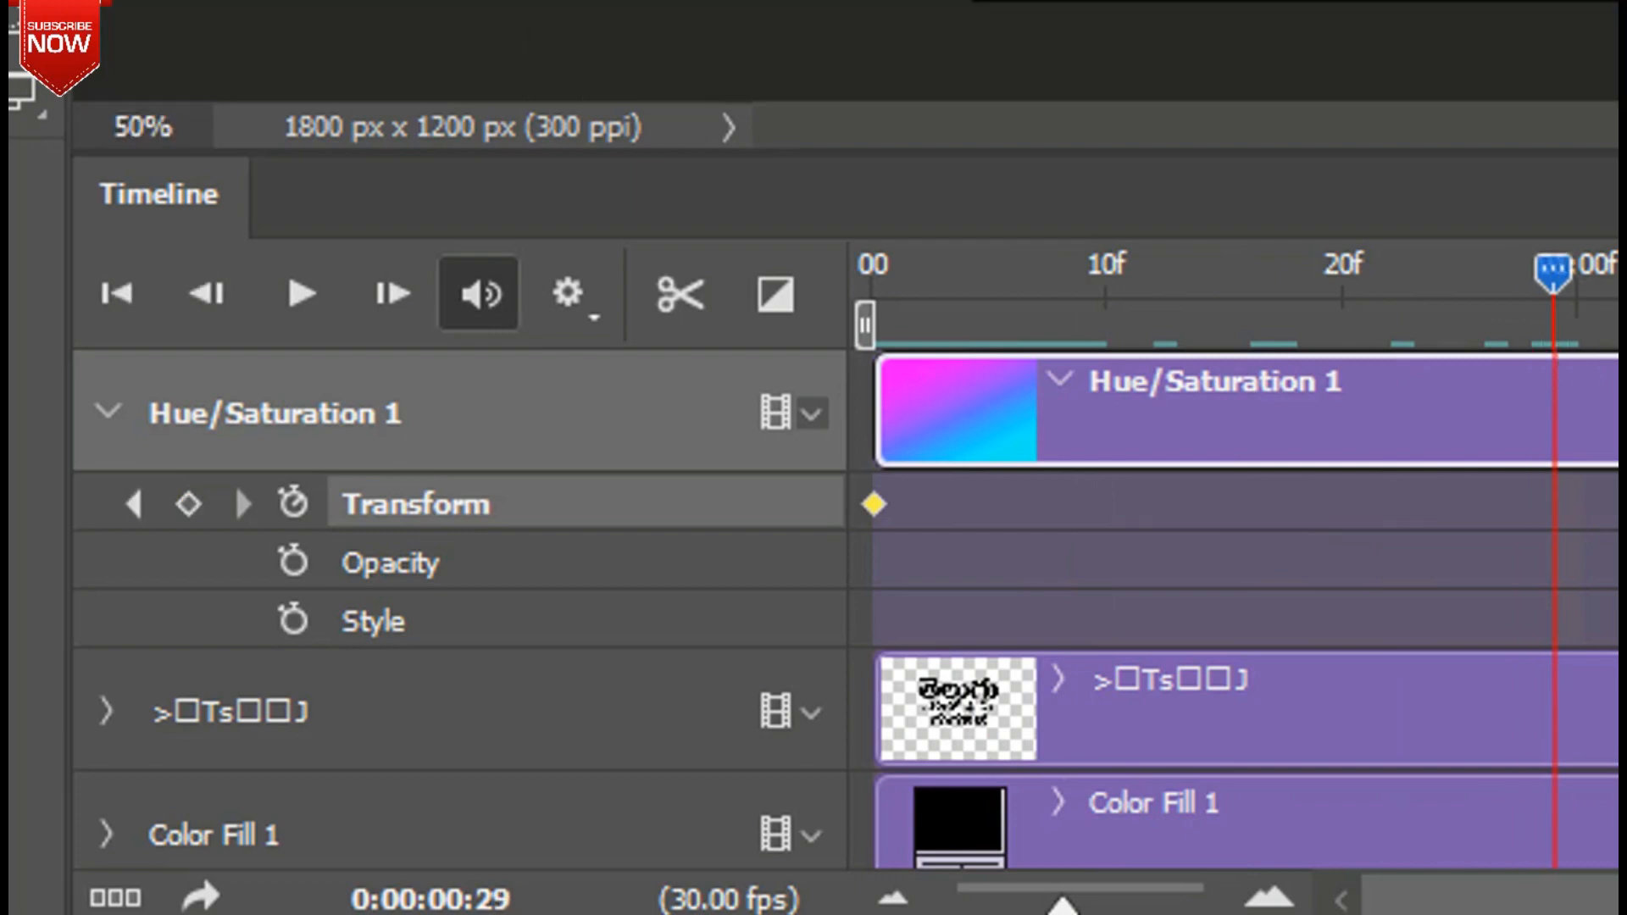
key(ctrl+minus)
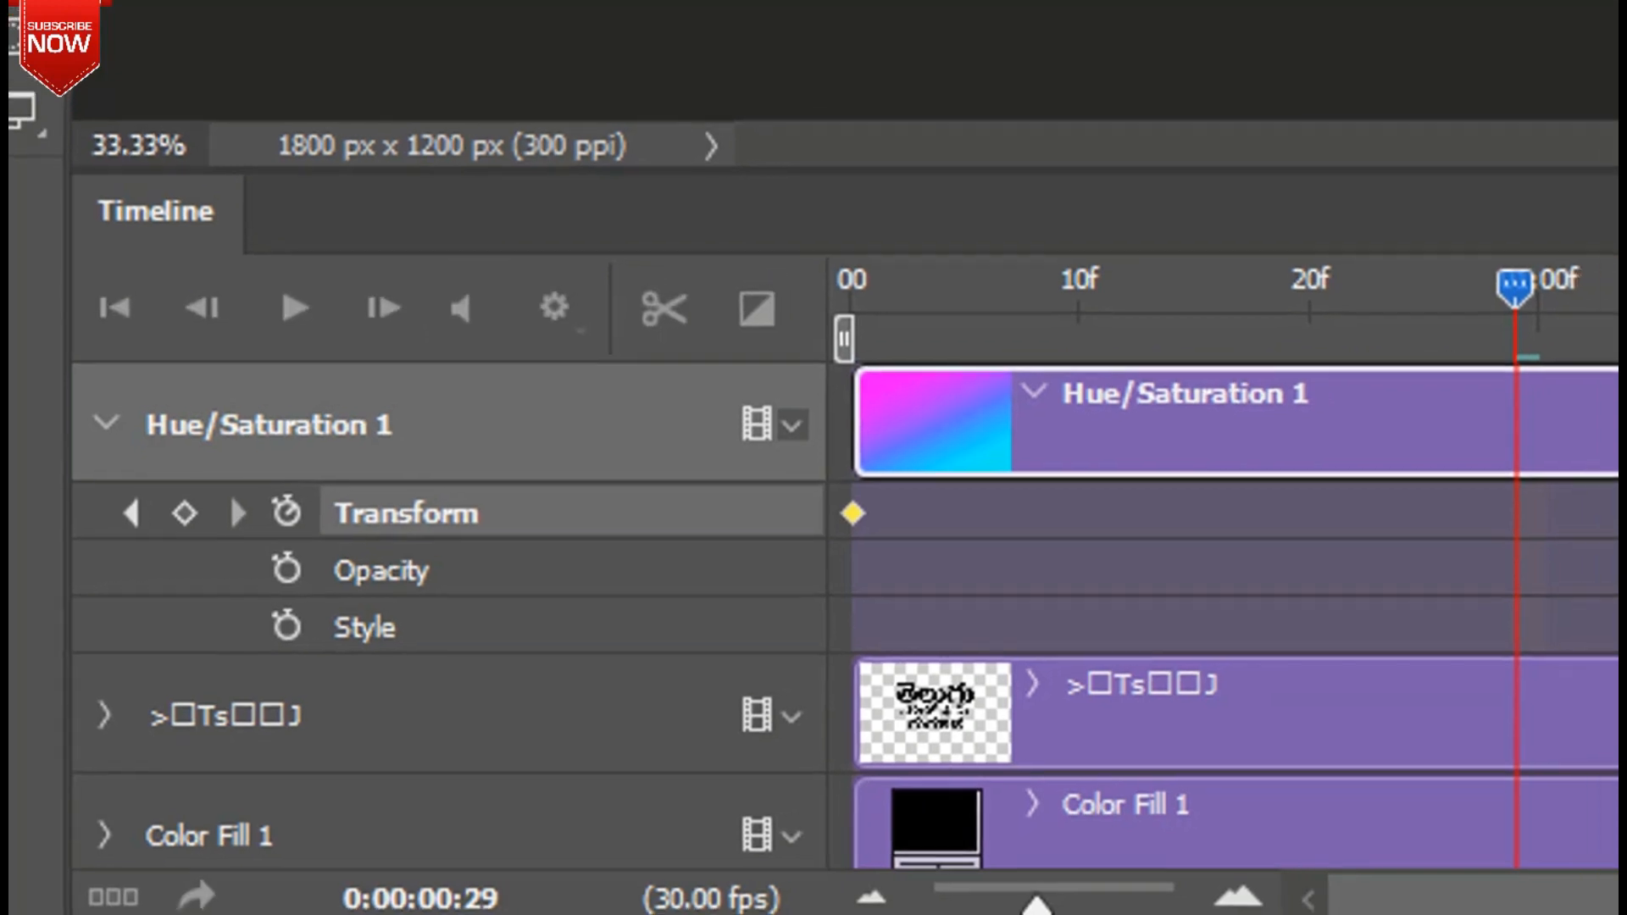
key(ctrl+t)
Enlarge the gradient layer and keyframe rotations of about -25° and -48°.
drag(956, 175, 1031, 136)
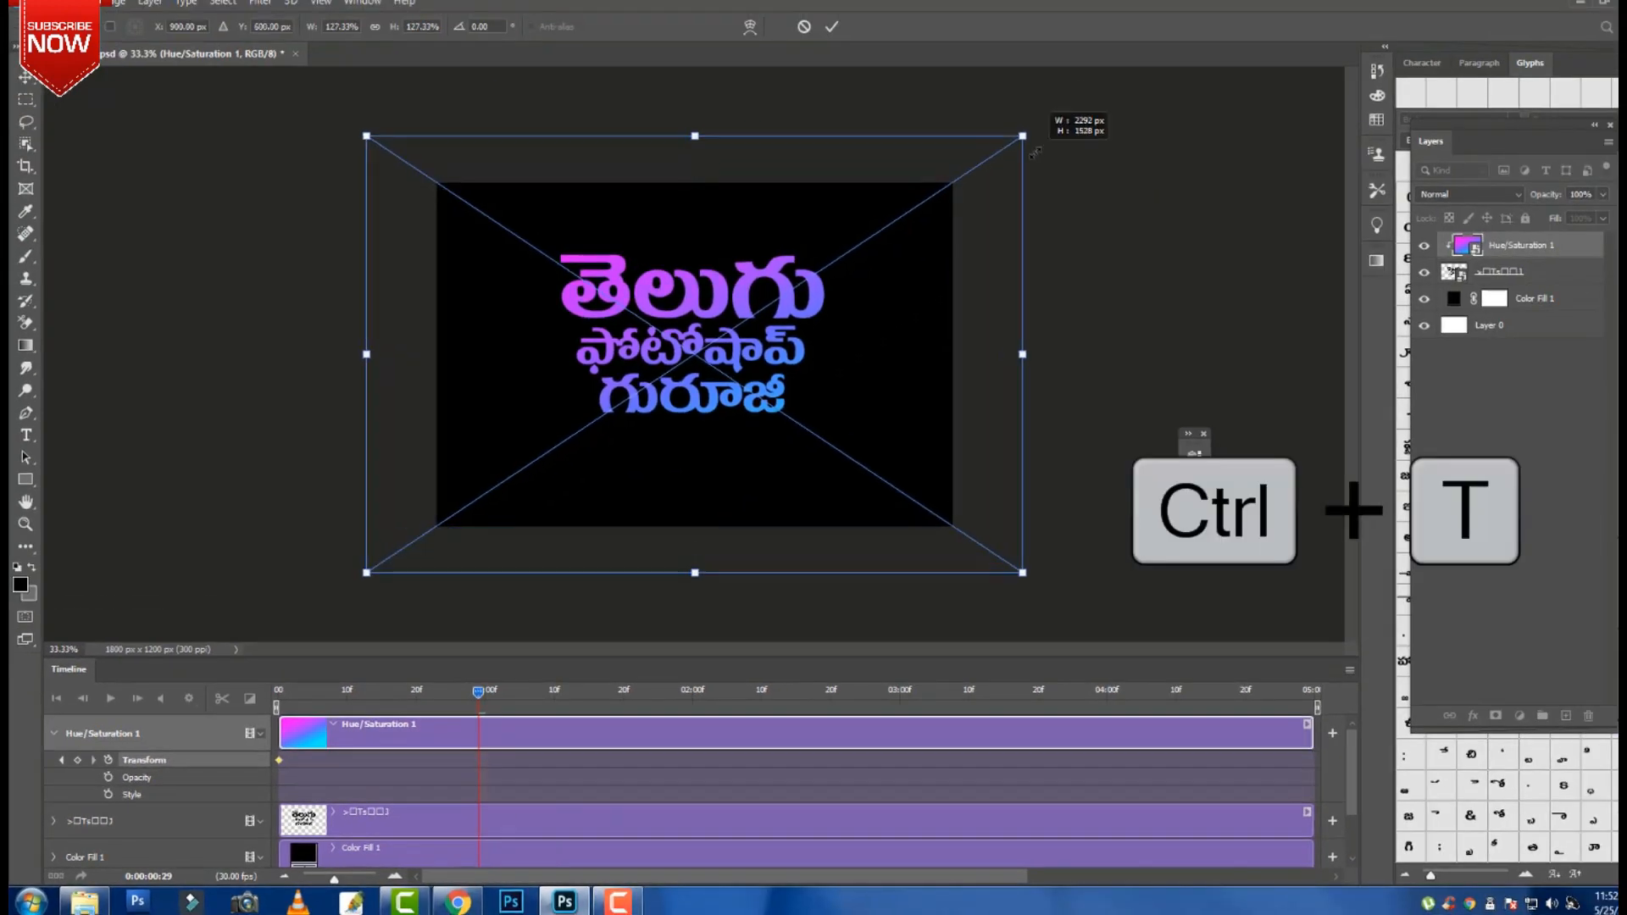
drag(1090, 265, 1013, 112)
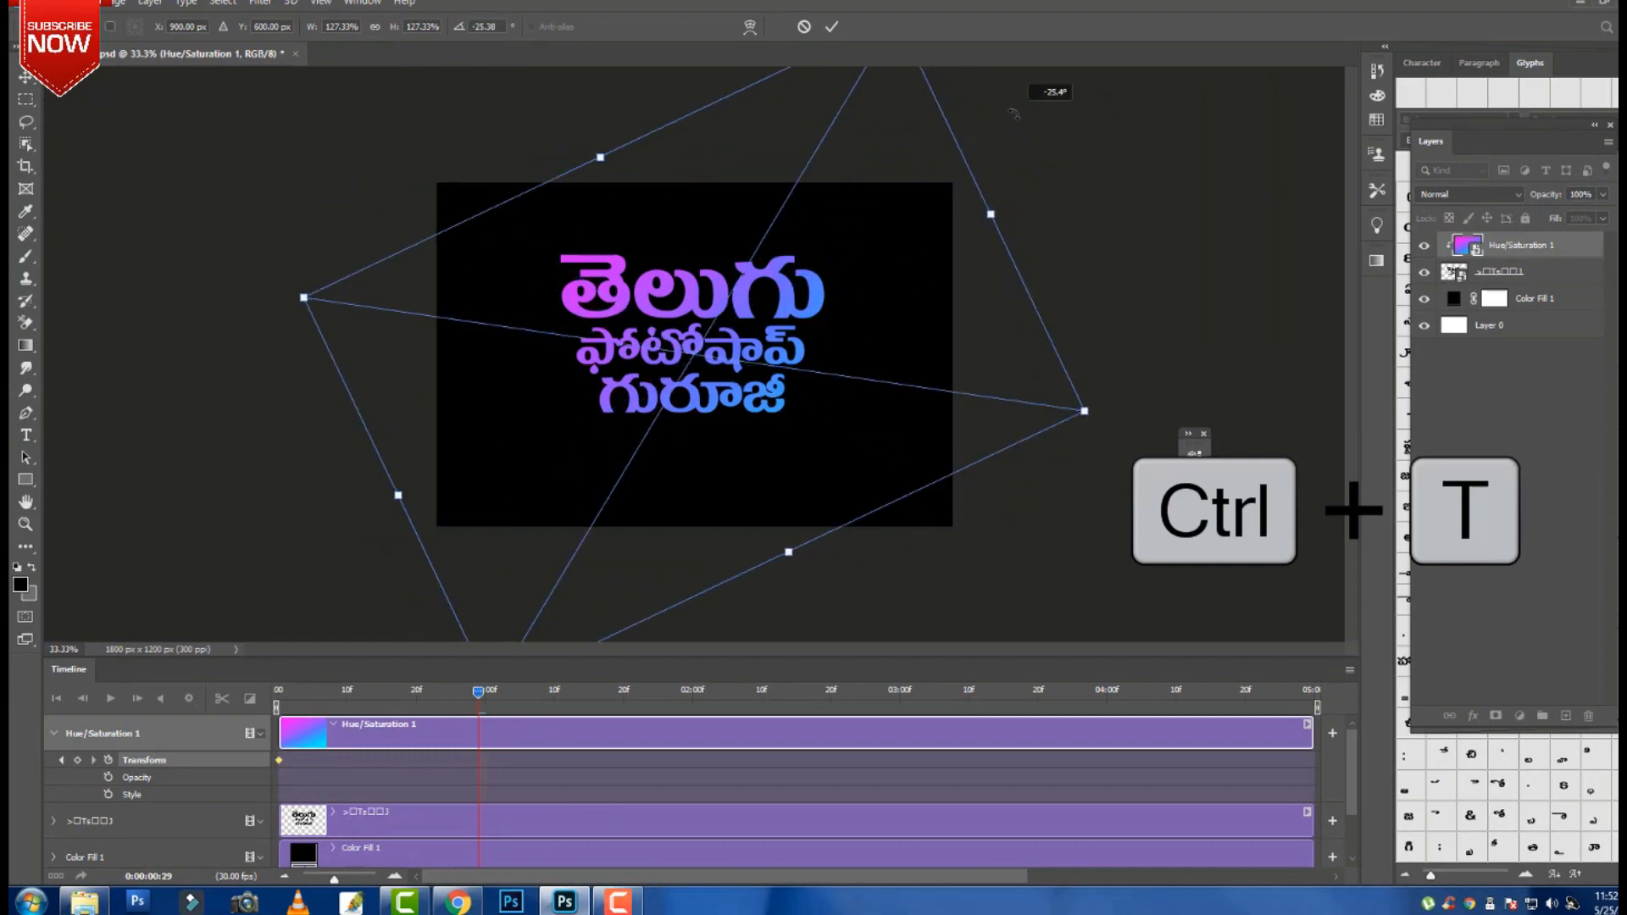
key(Return)
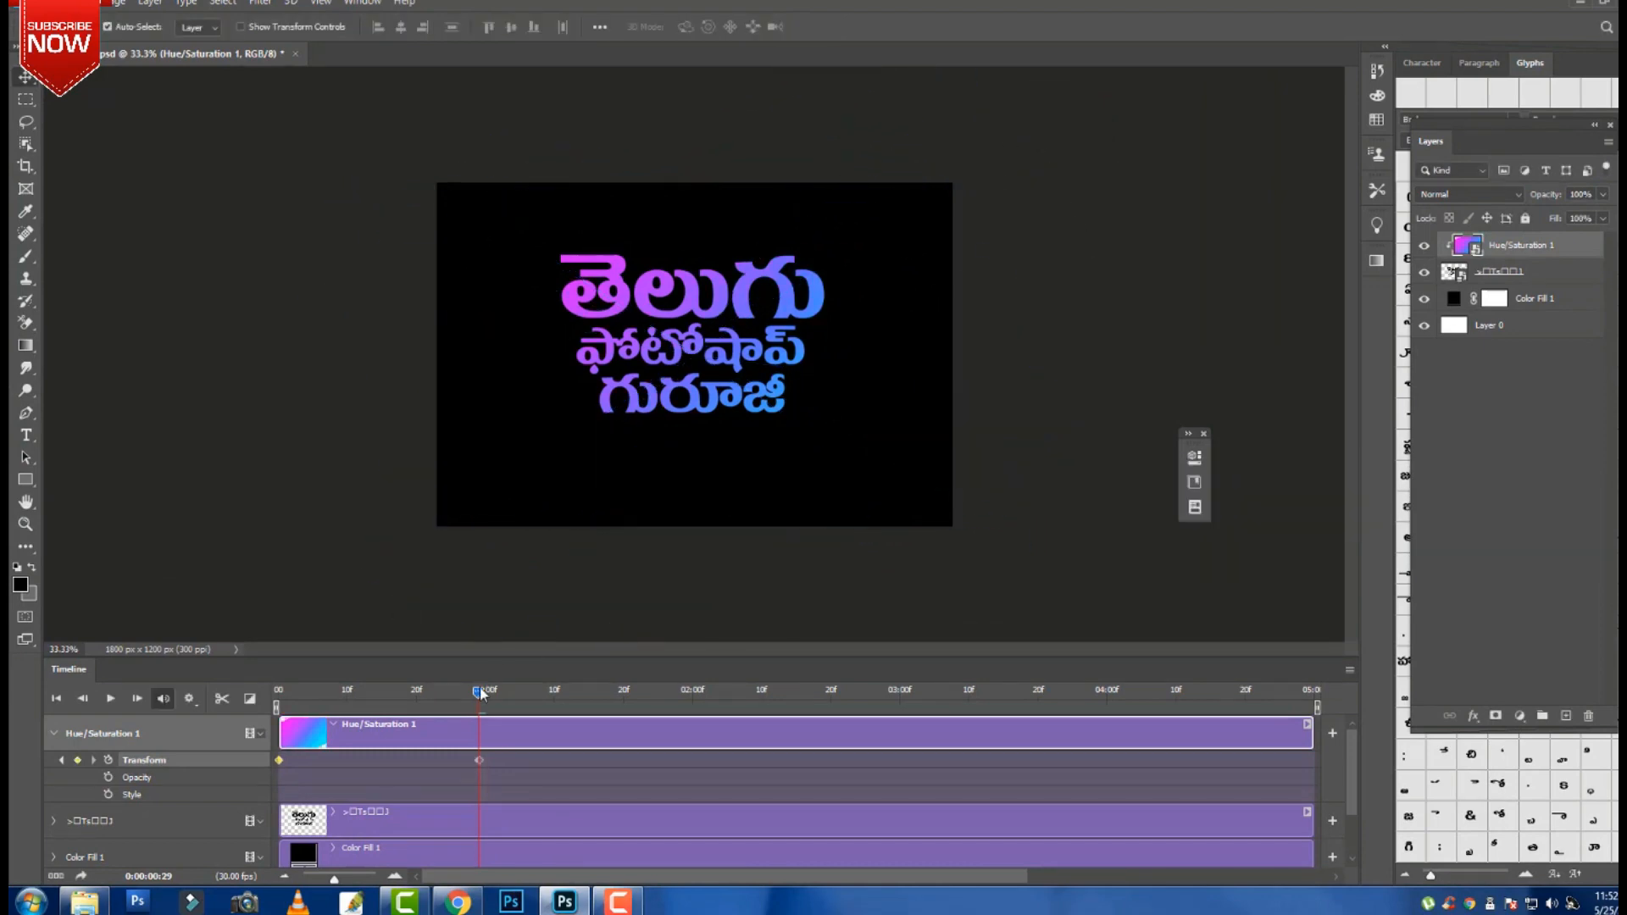
drag(479, 760, 374, 758)
key(ctrl)
key(ctrl+t)
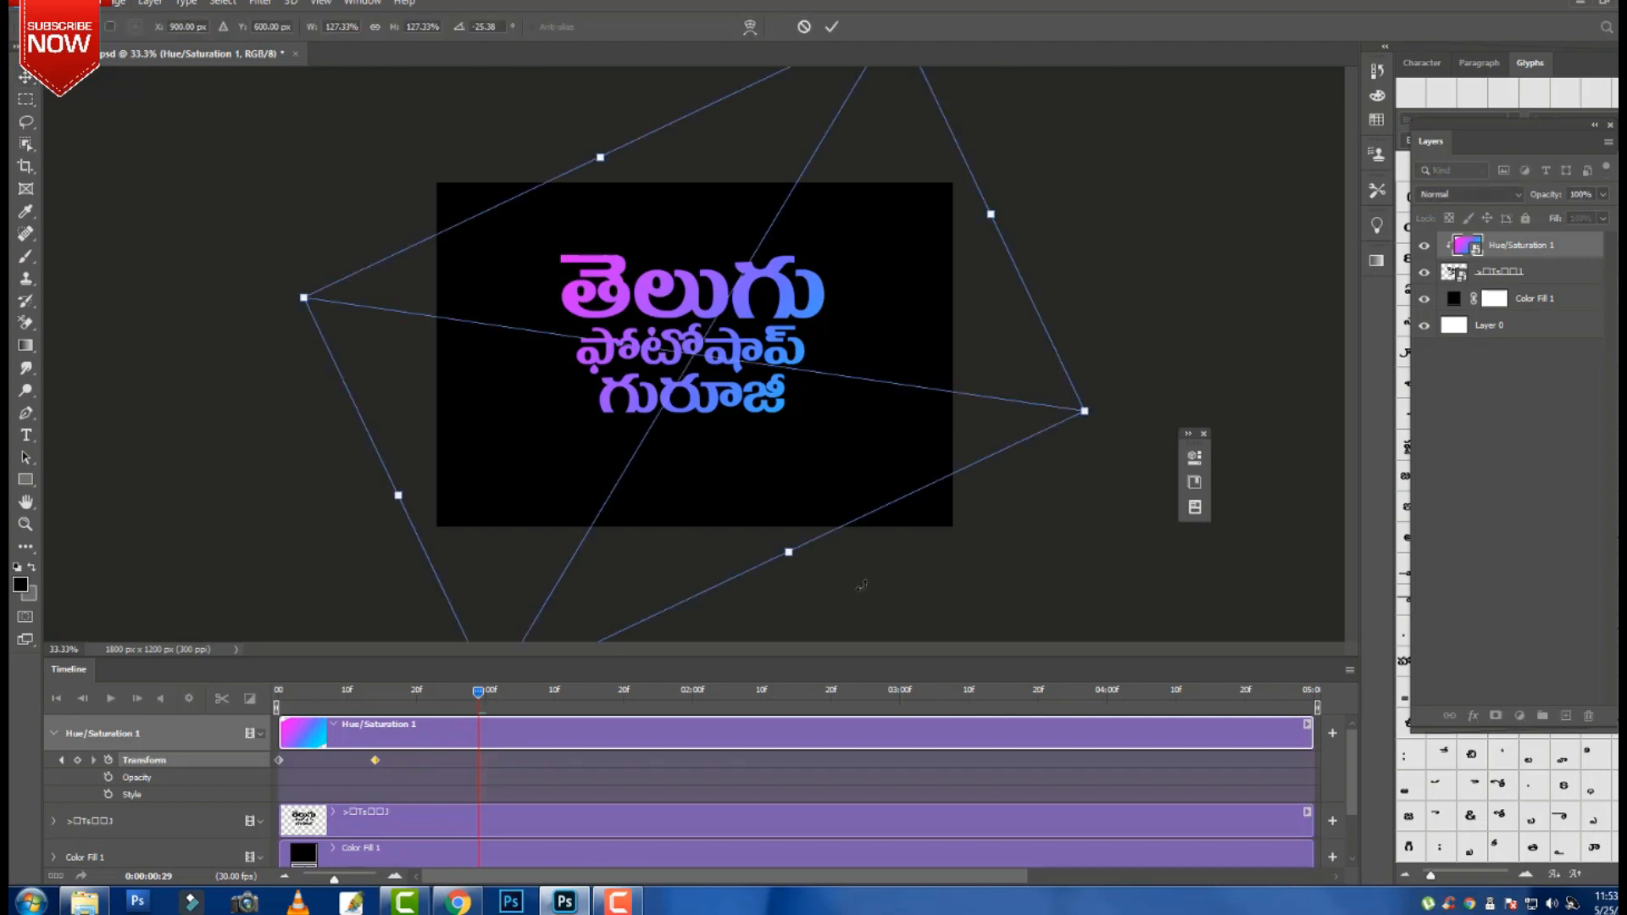
drag(876, 569, 951, 336)
key(Return)
Keyframe further gradient rotations of about -124° at 01:13 and -153° at 02:01.
drag(479, 705, 578, 699)
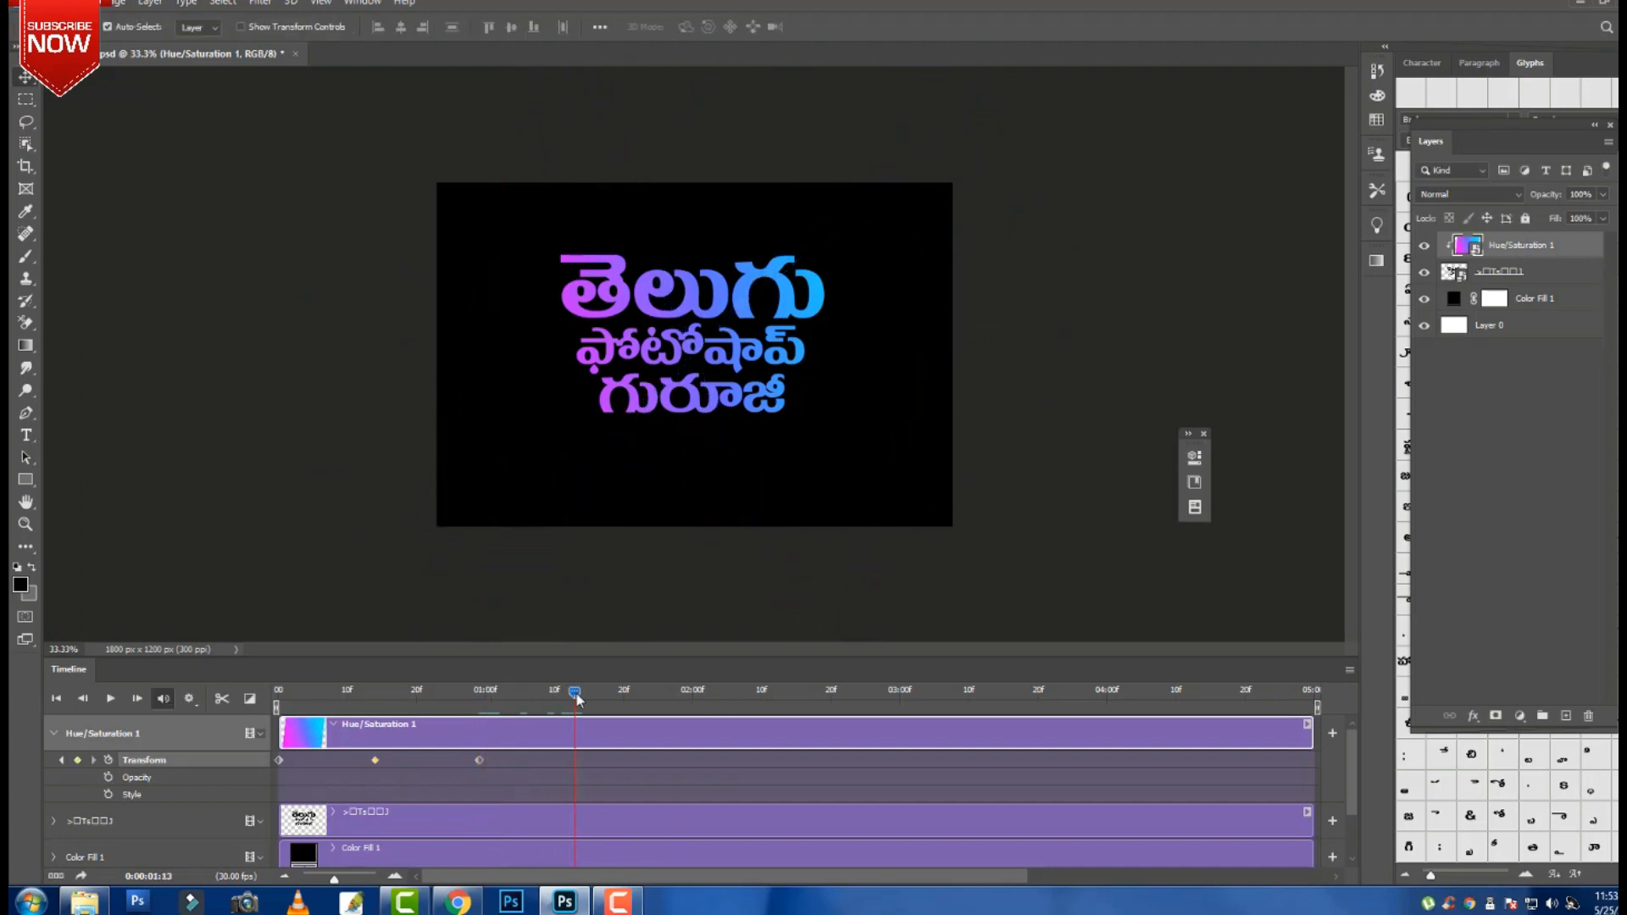
key(ctrl+t)
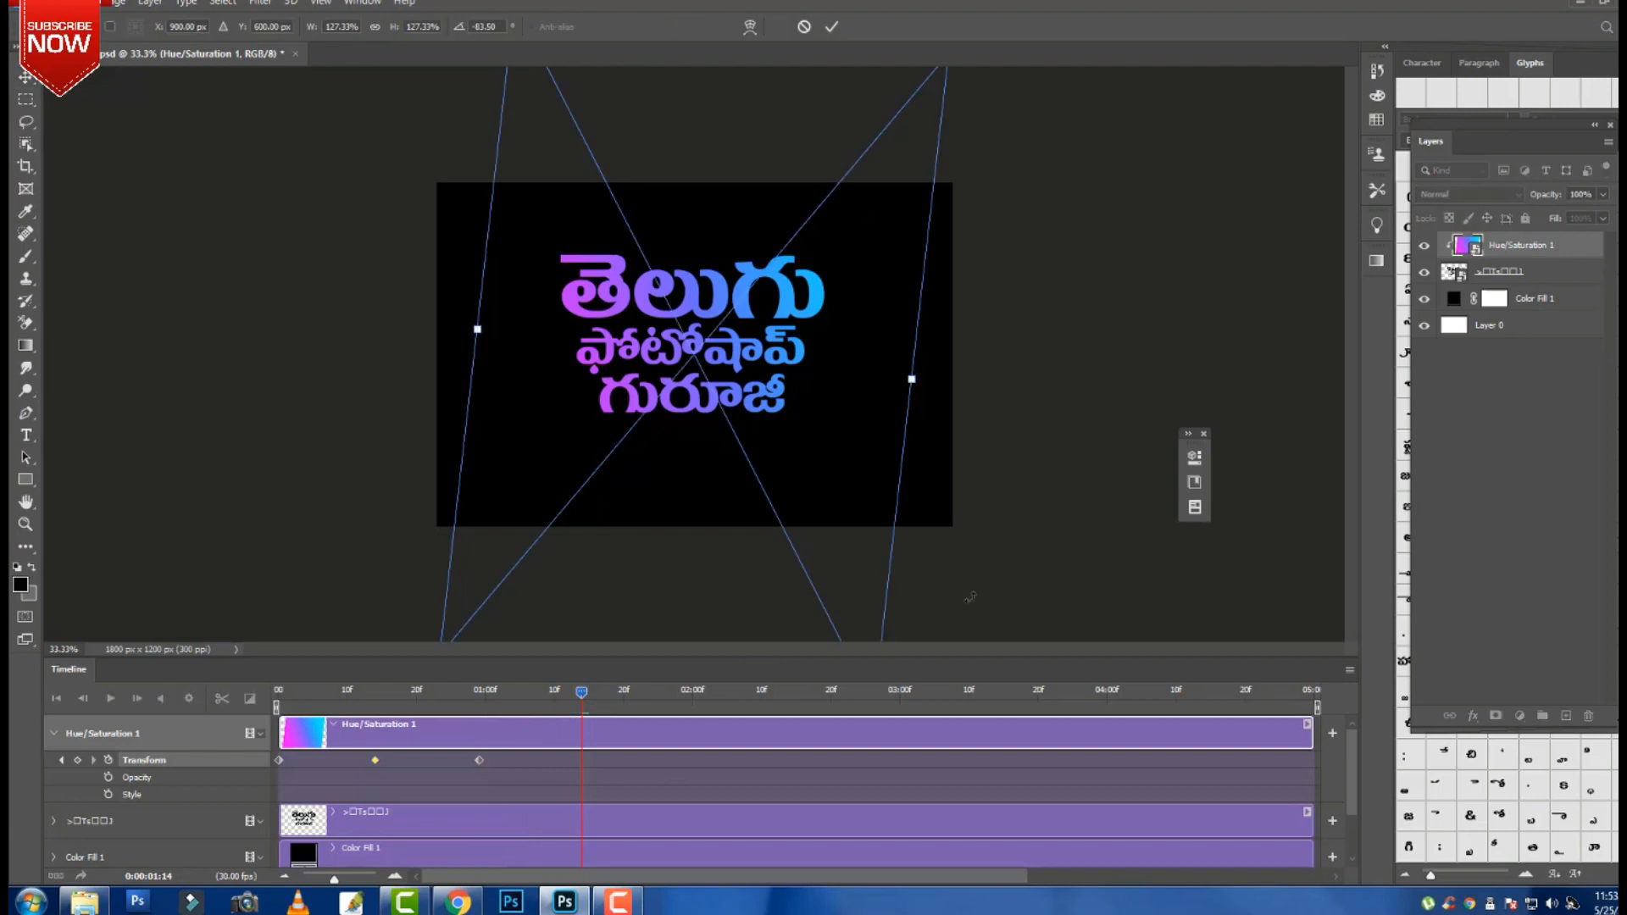
drag(1034, 412, 1017, 298)
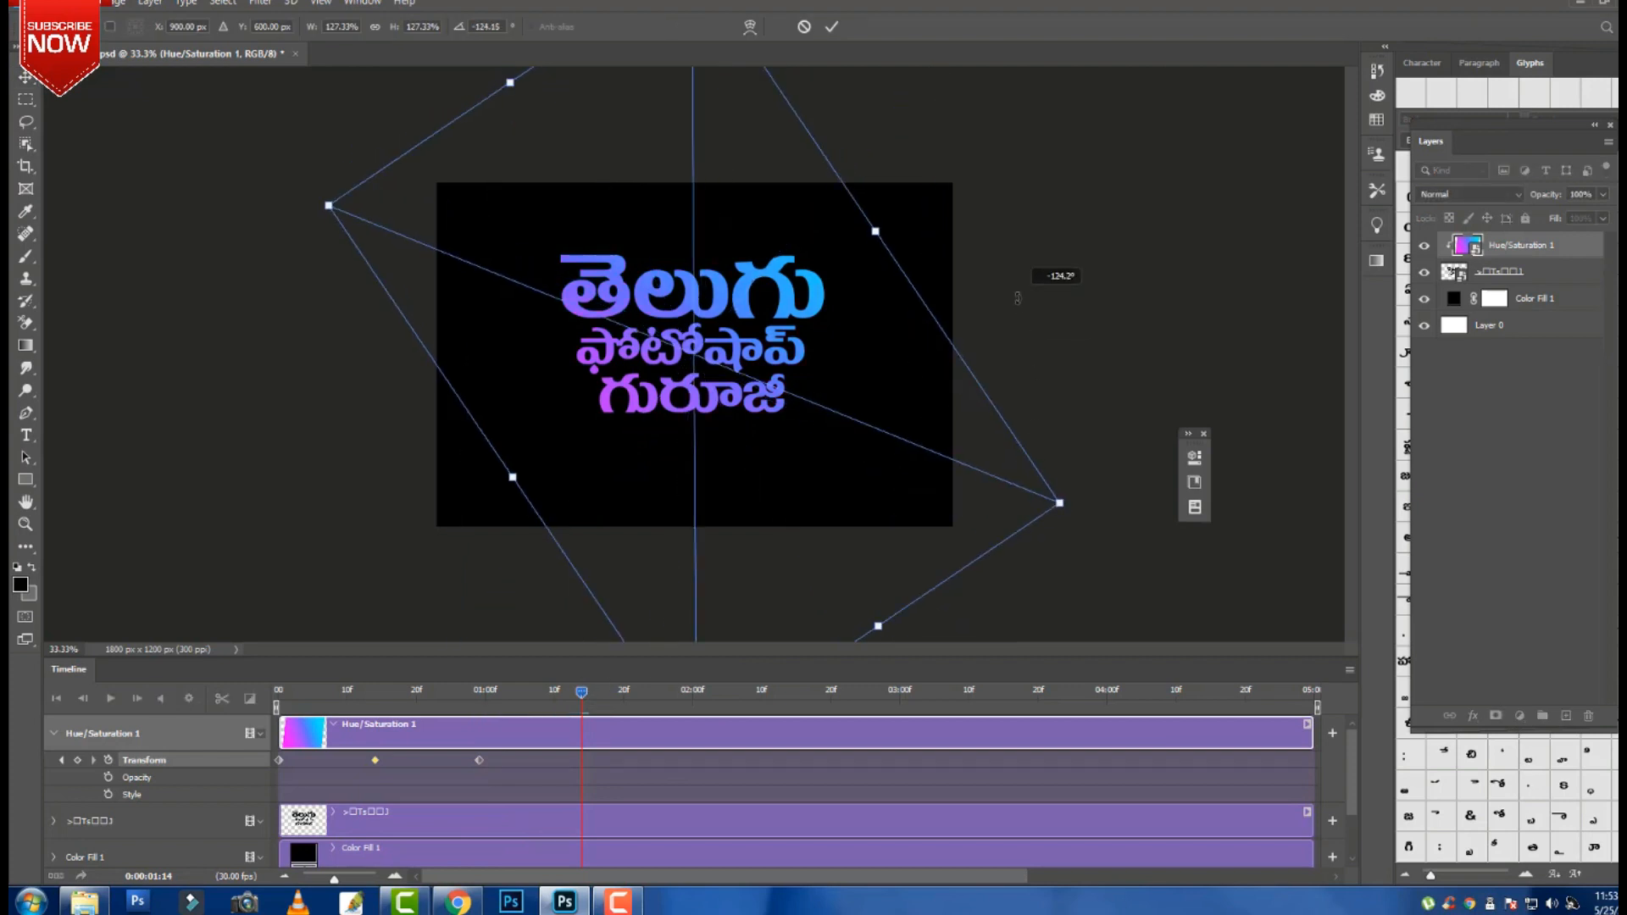
key(Return)
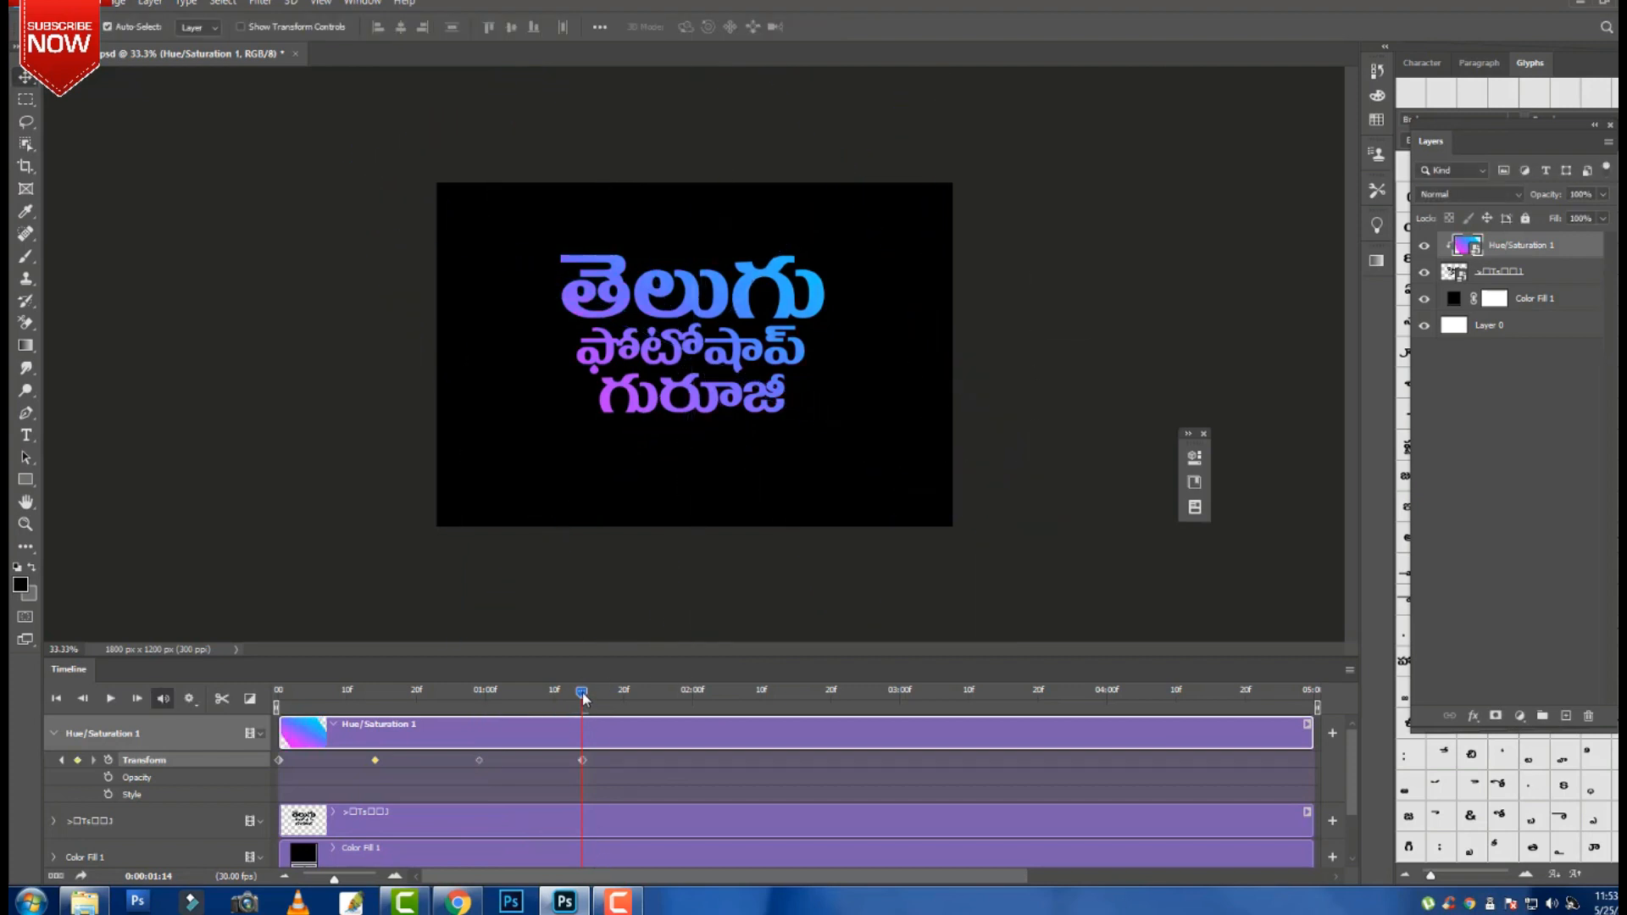
drag(651, 691, 662, 693)
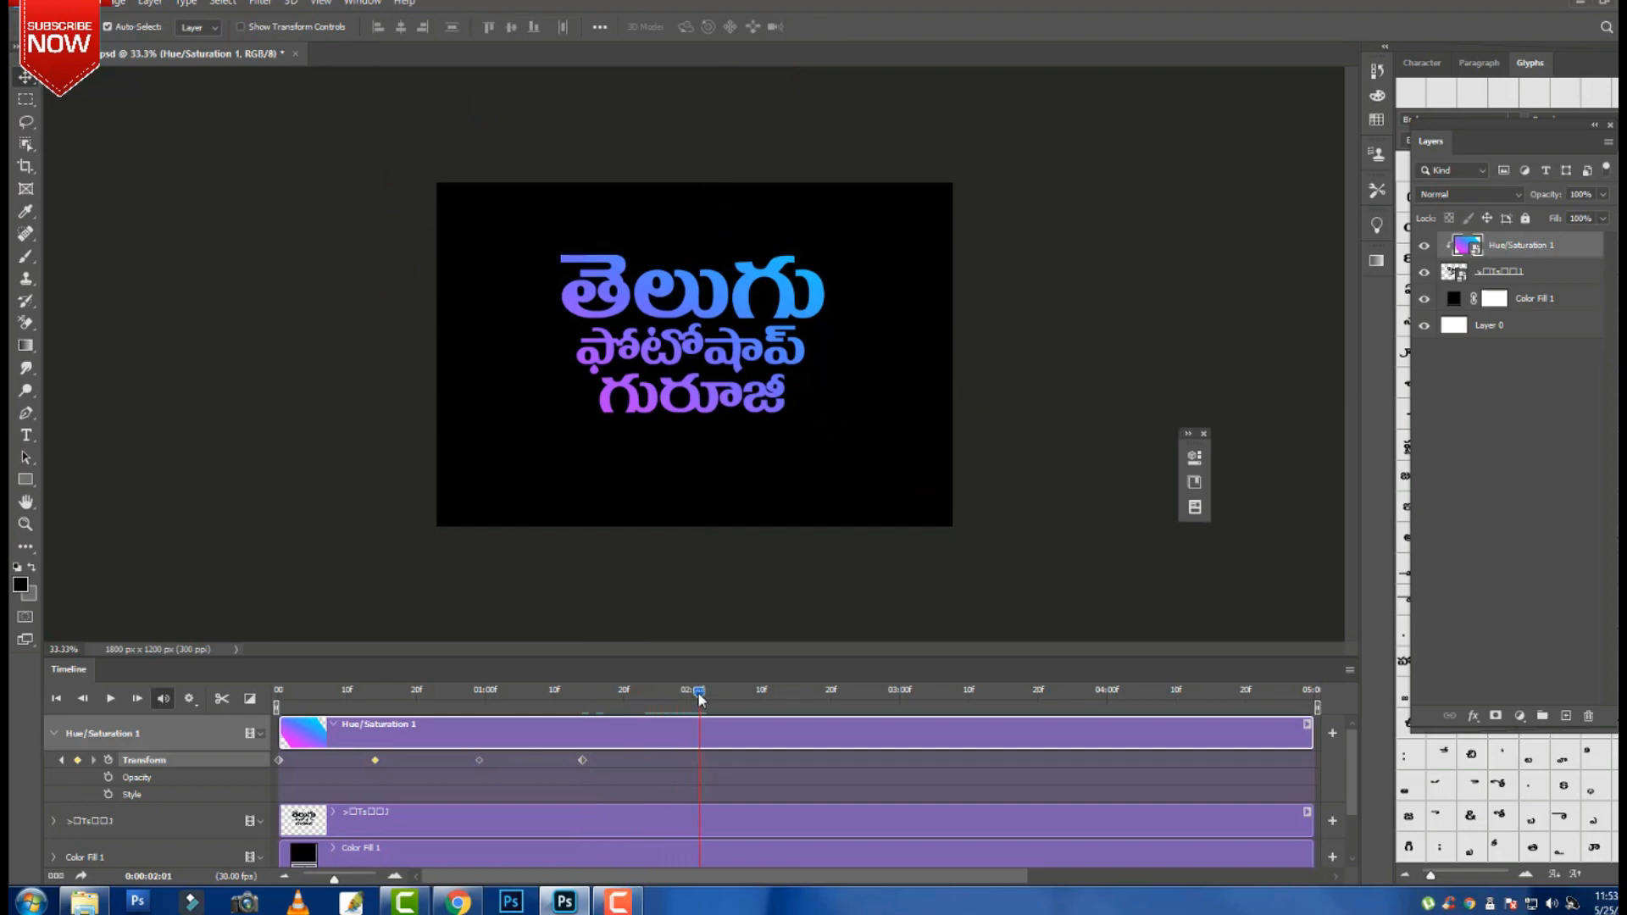
key(ctrl+t)
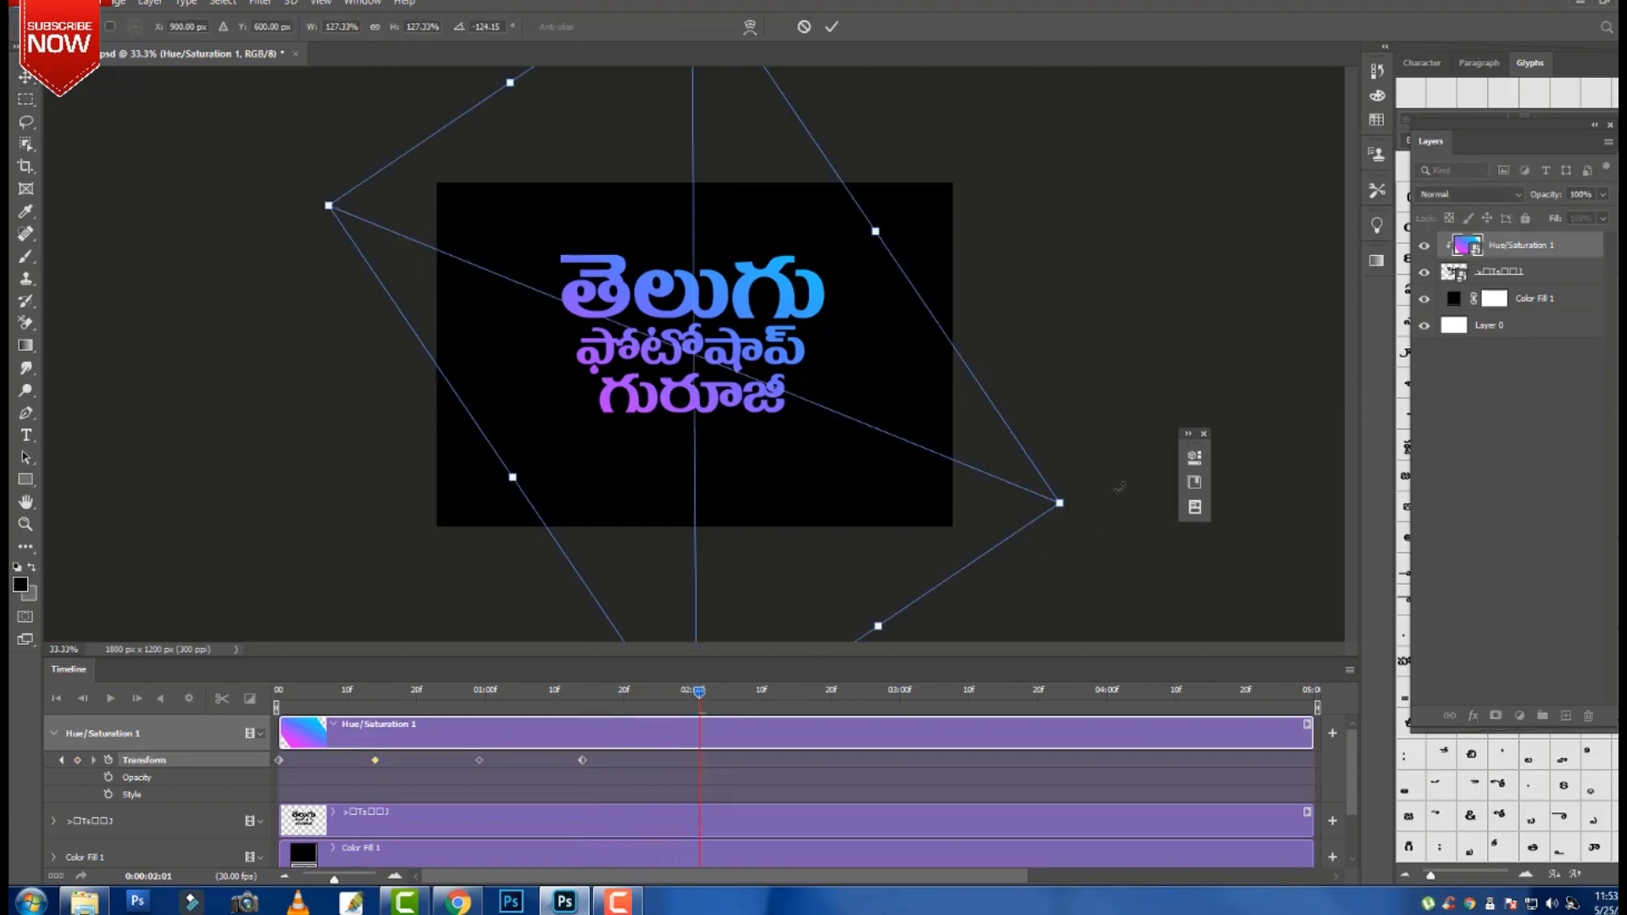
drag(1119, 487, 1154, 247)
drag(745, 512, 744, 485)
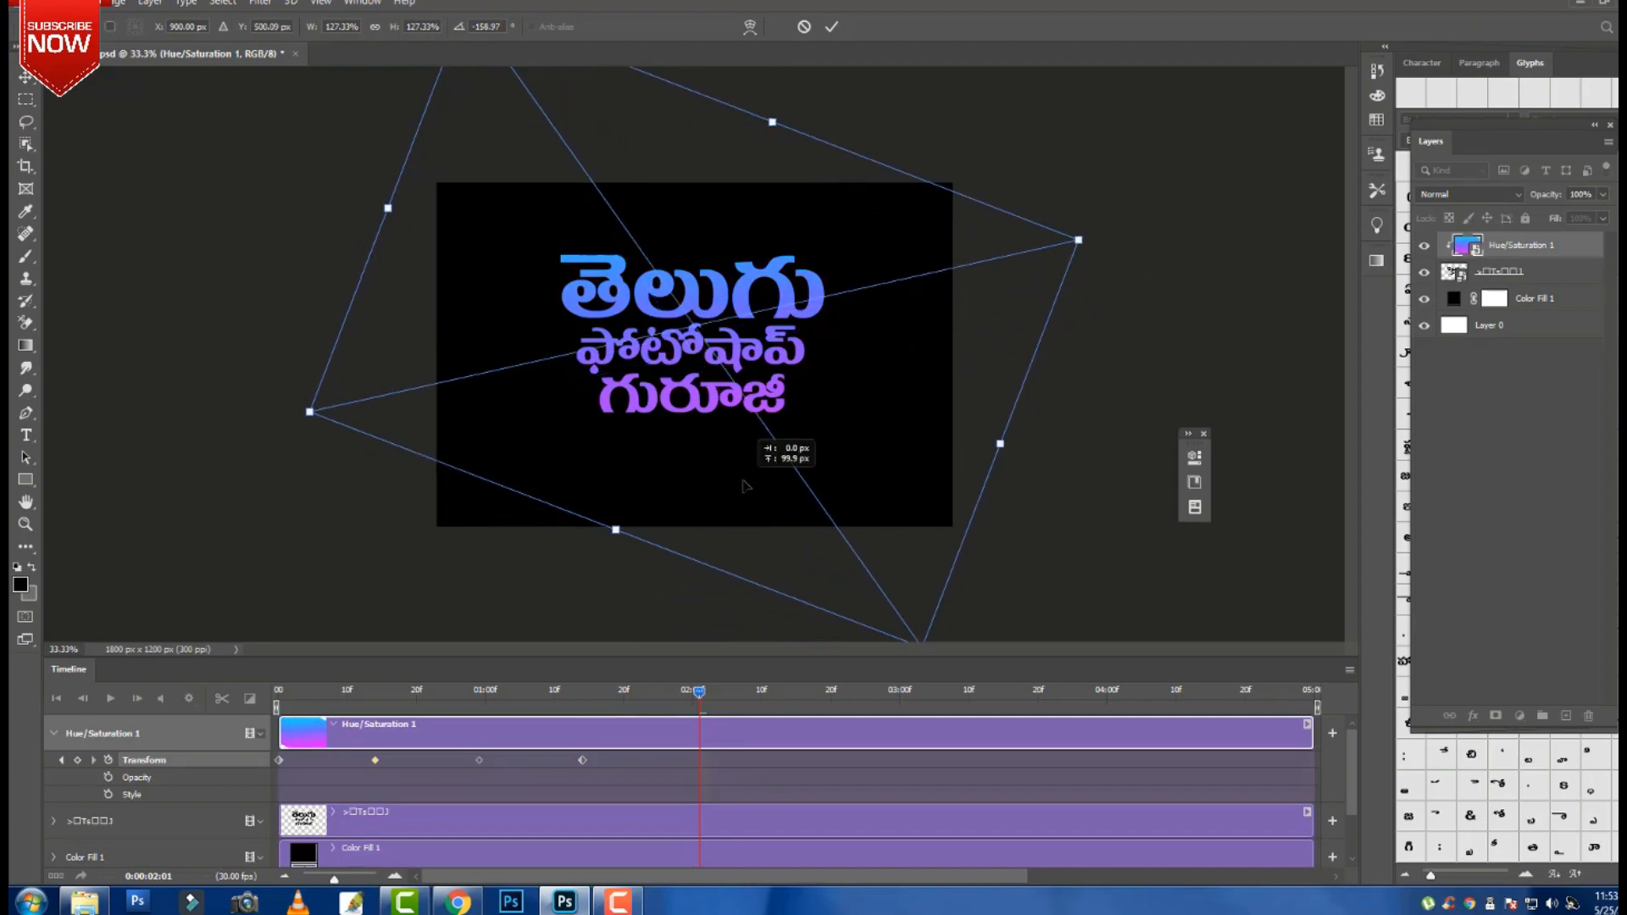
key(Return)
Add gradient rotation keyframes of about 171° at 02:20, 147° at 03:10 and 123° at 03:29.
drag(701, 693, 833, 693)
key(ctrl+t)
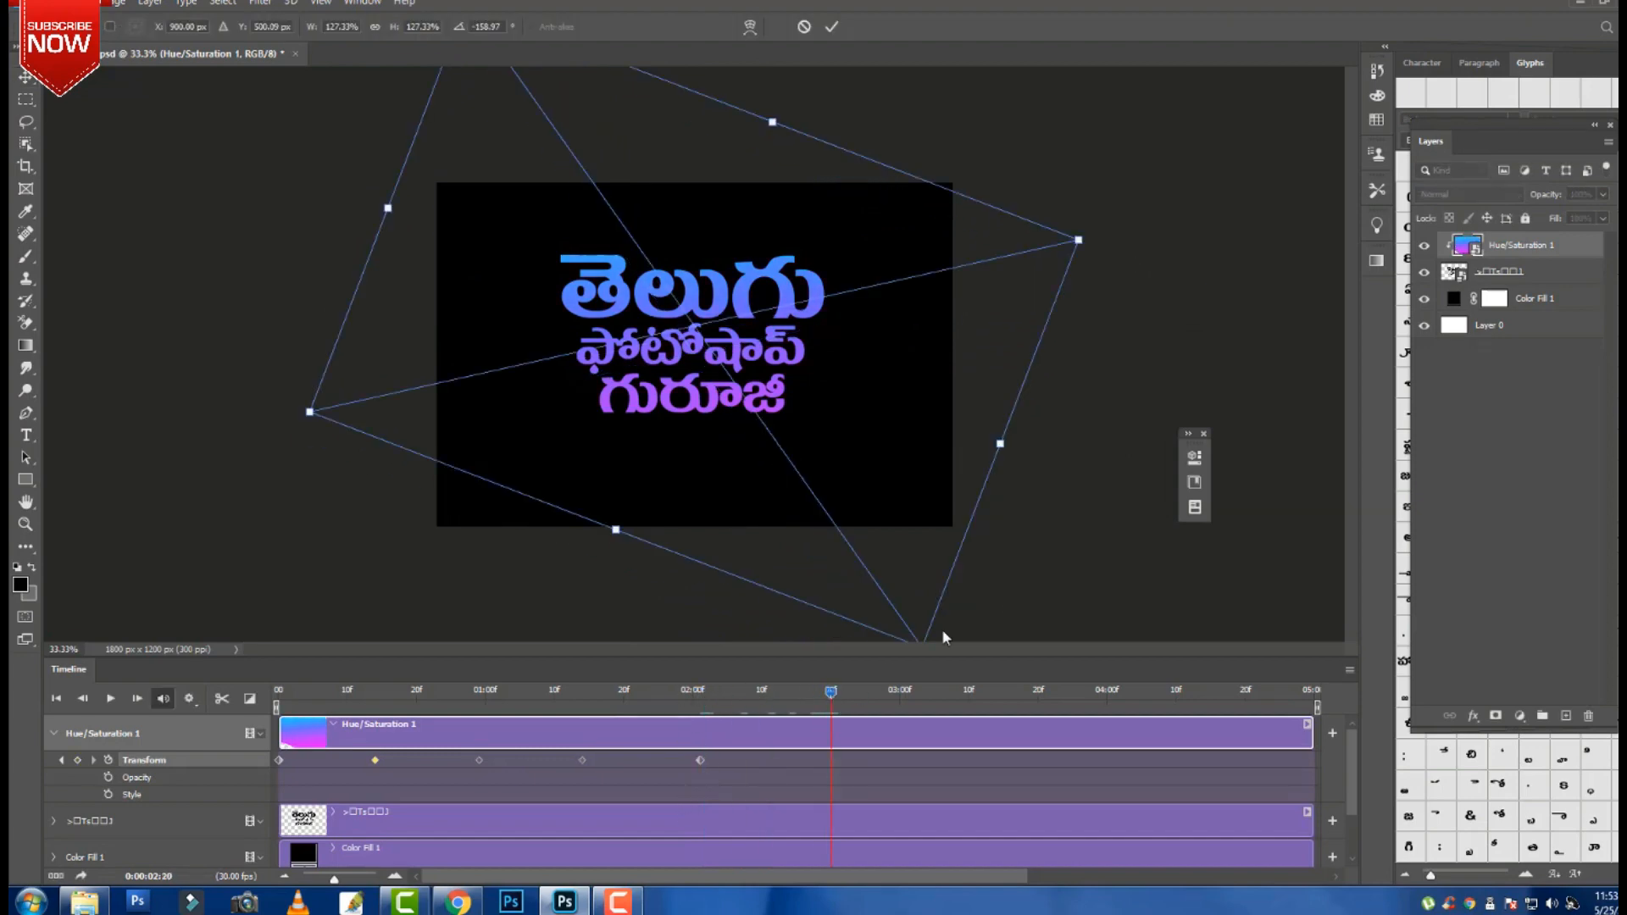
drag(1089, 532, 1117, 309)
drag(850, 467, 829, 415)
key(Return)
drag(832, 692, 971, 685)
key(ctrl+t)
drag(998, 569, 1059, 330)
key(Return)
drag(968, 692, 1101, 715)
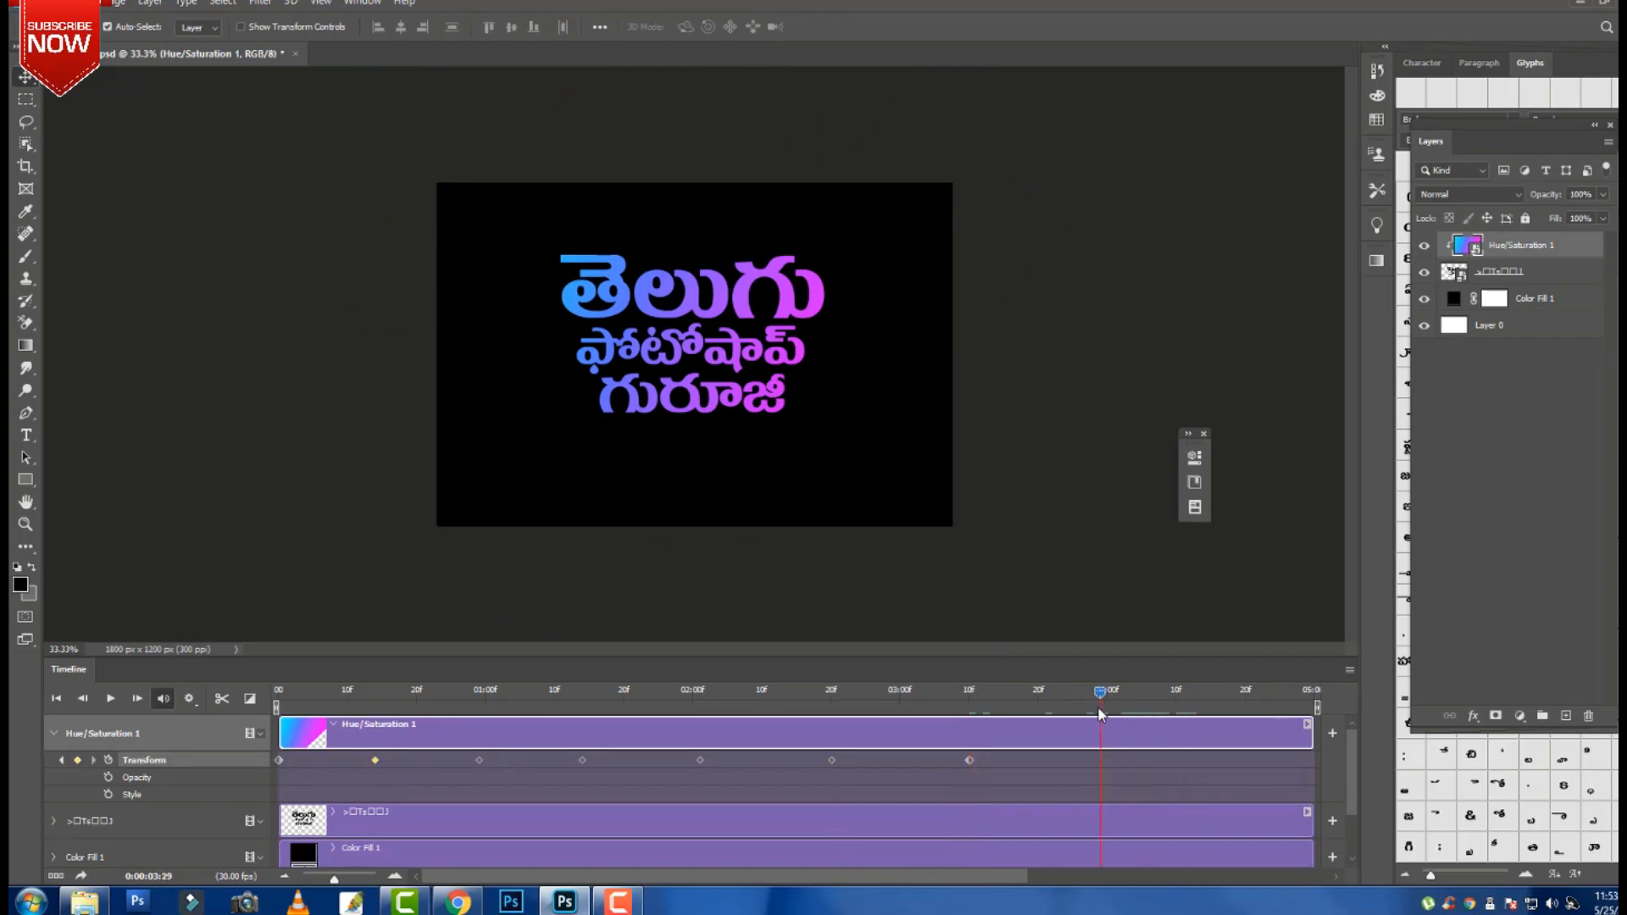
key(ctrl+t)
drag(1021, 602, 1114, 407)
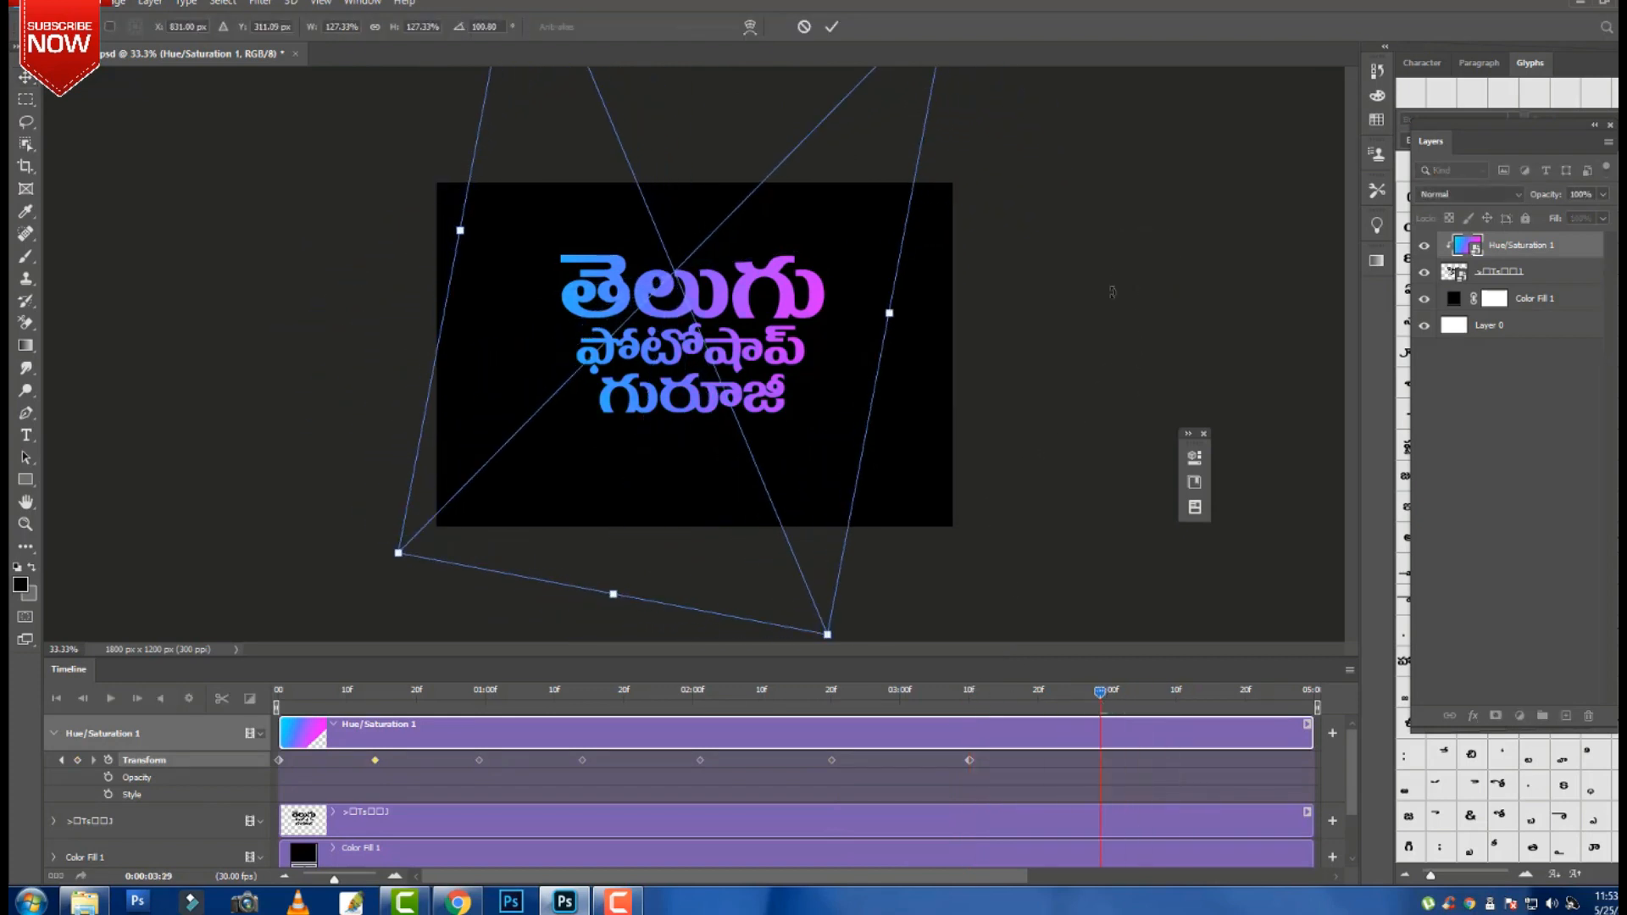
key(Return)
Expand the Telugu text track and set its first Transform keyframe at frame 0.
click(359, 826)
scroll(359, 826, down, 2)
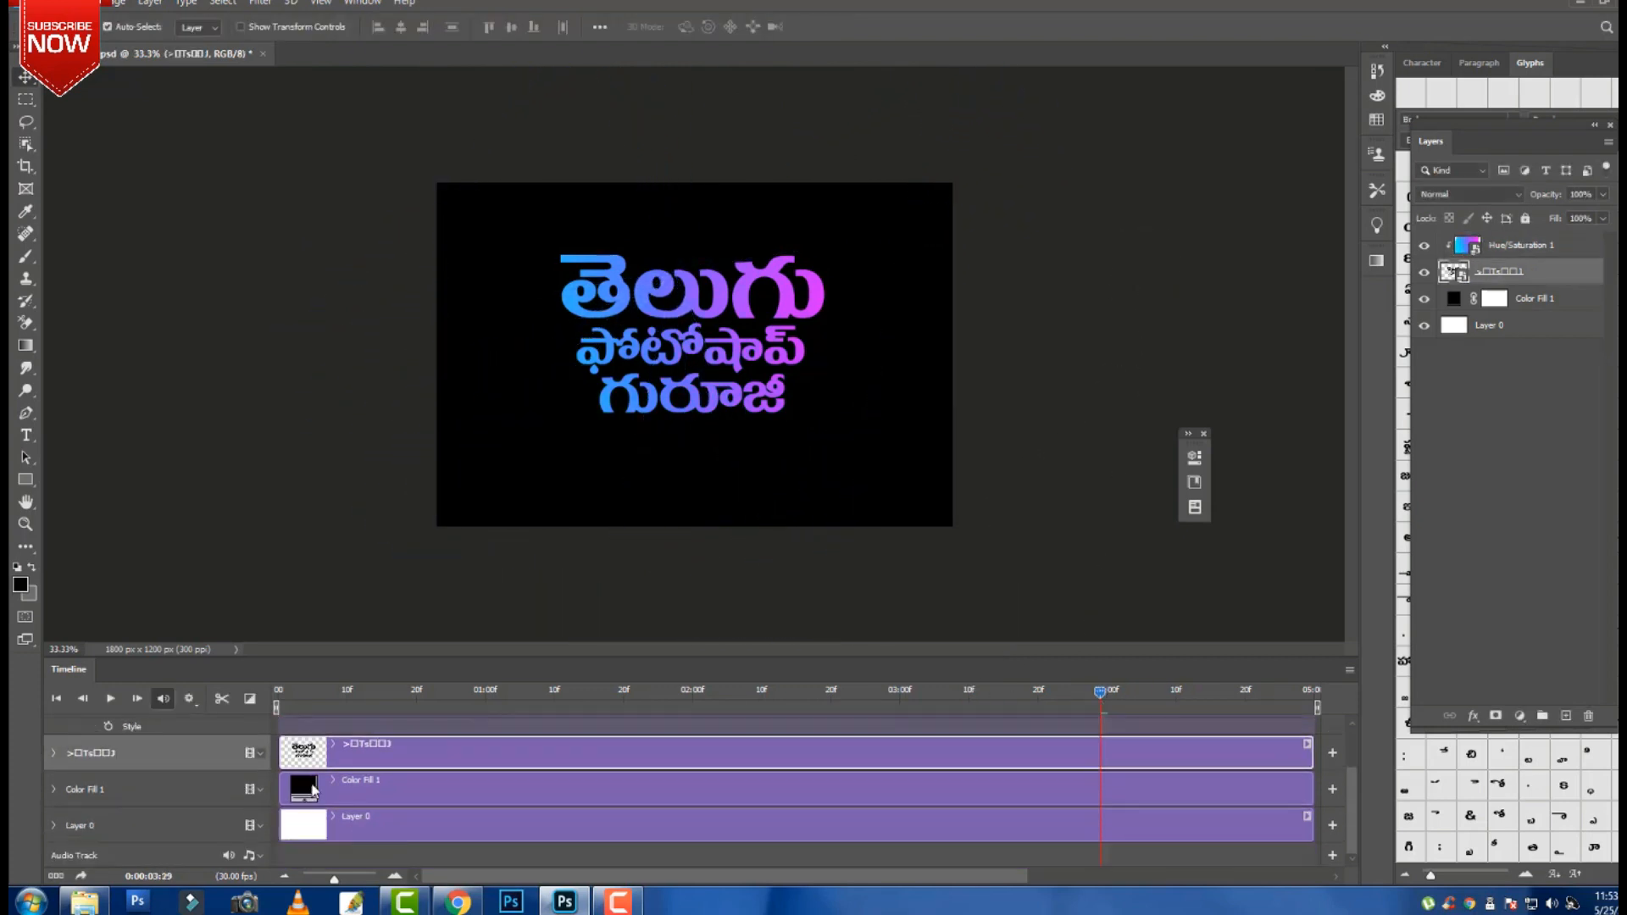
click(55, 753)
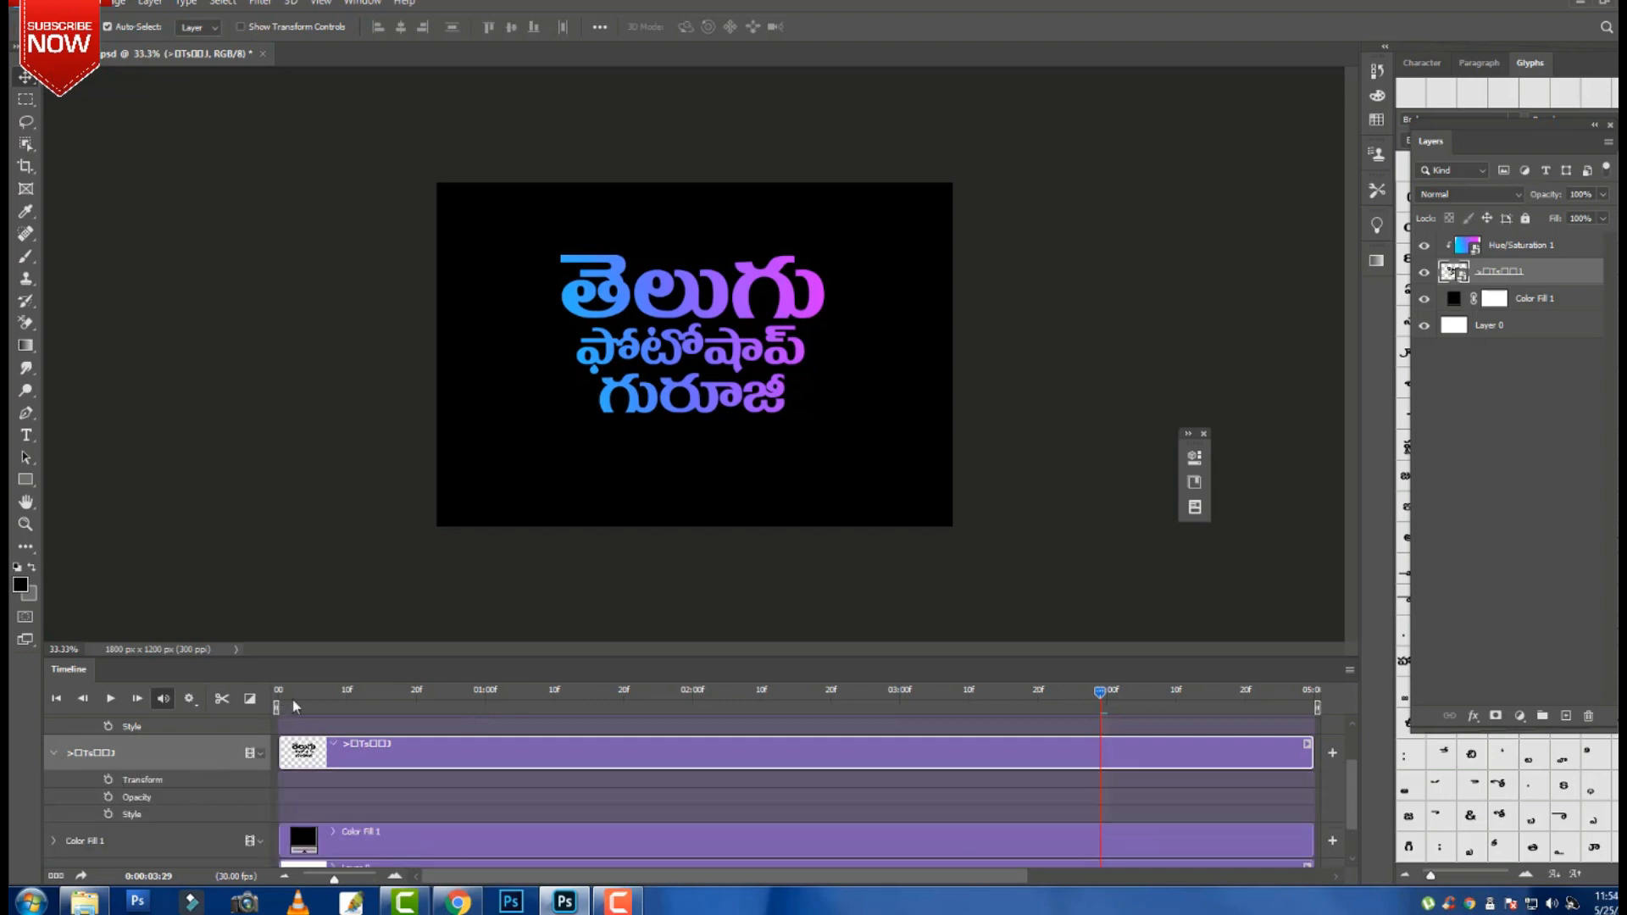
drag(292, 699, 267, 697)
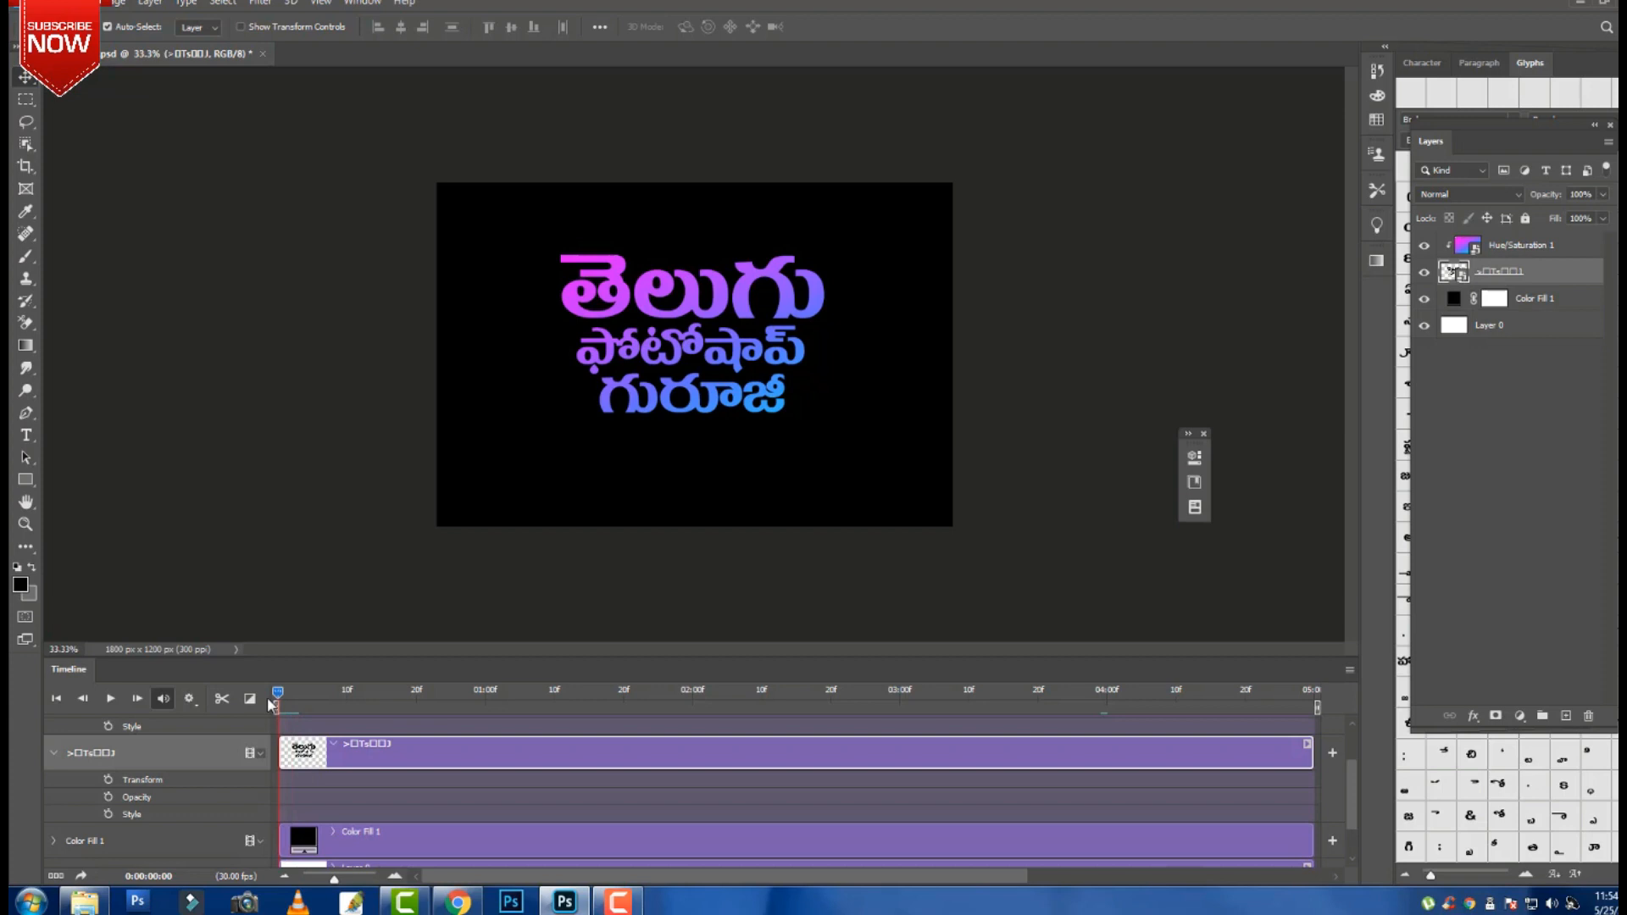
click(107, 779)
key(Right)
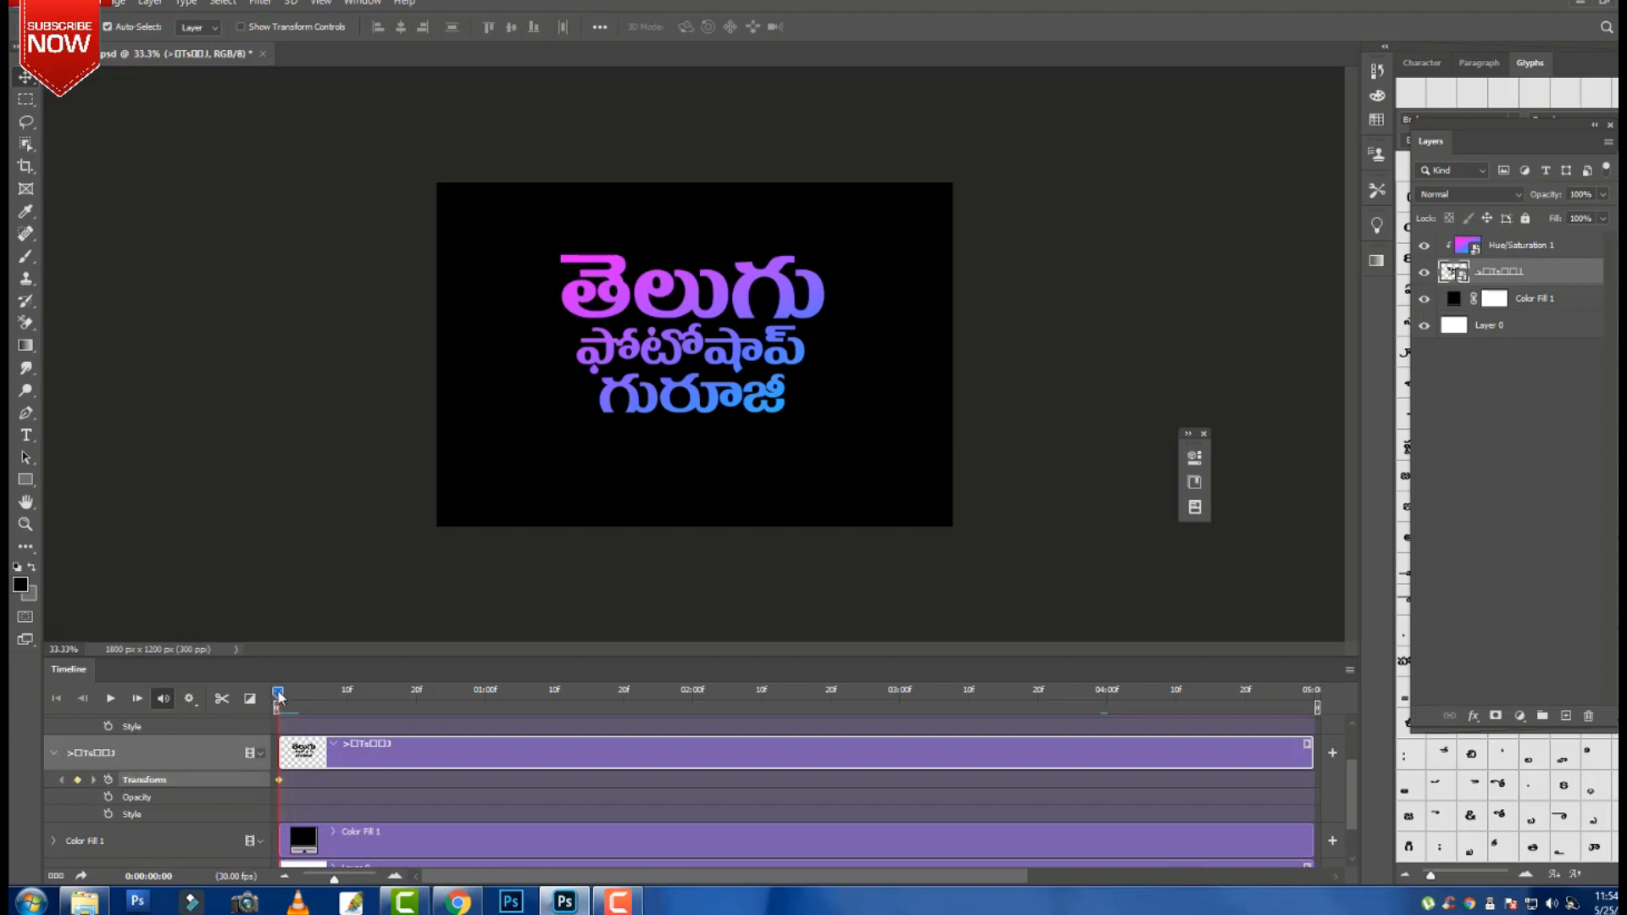
Keyframe the text scaled to about 108% at 01:12 and 118% at 03:03.
drag(349, 688, 568, 701)
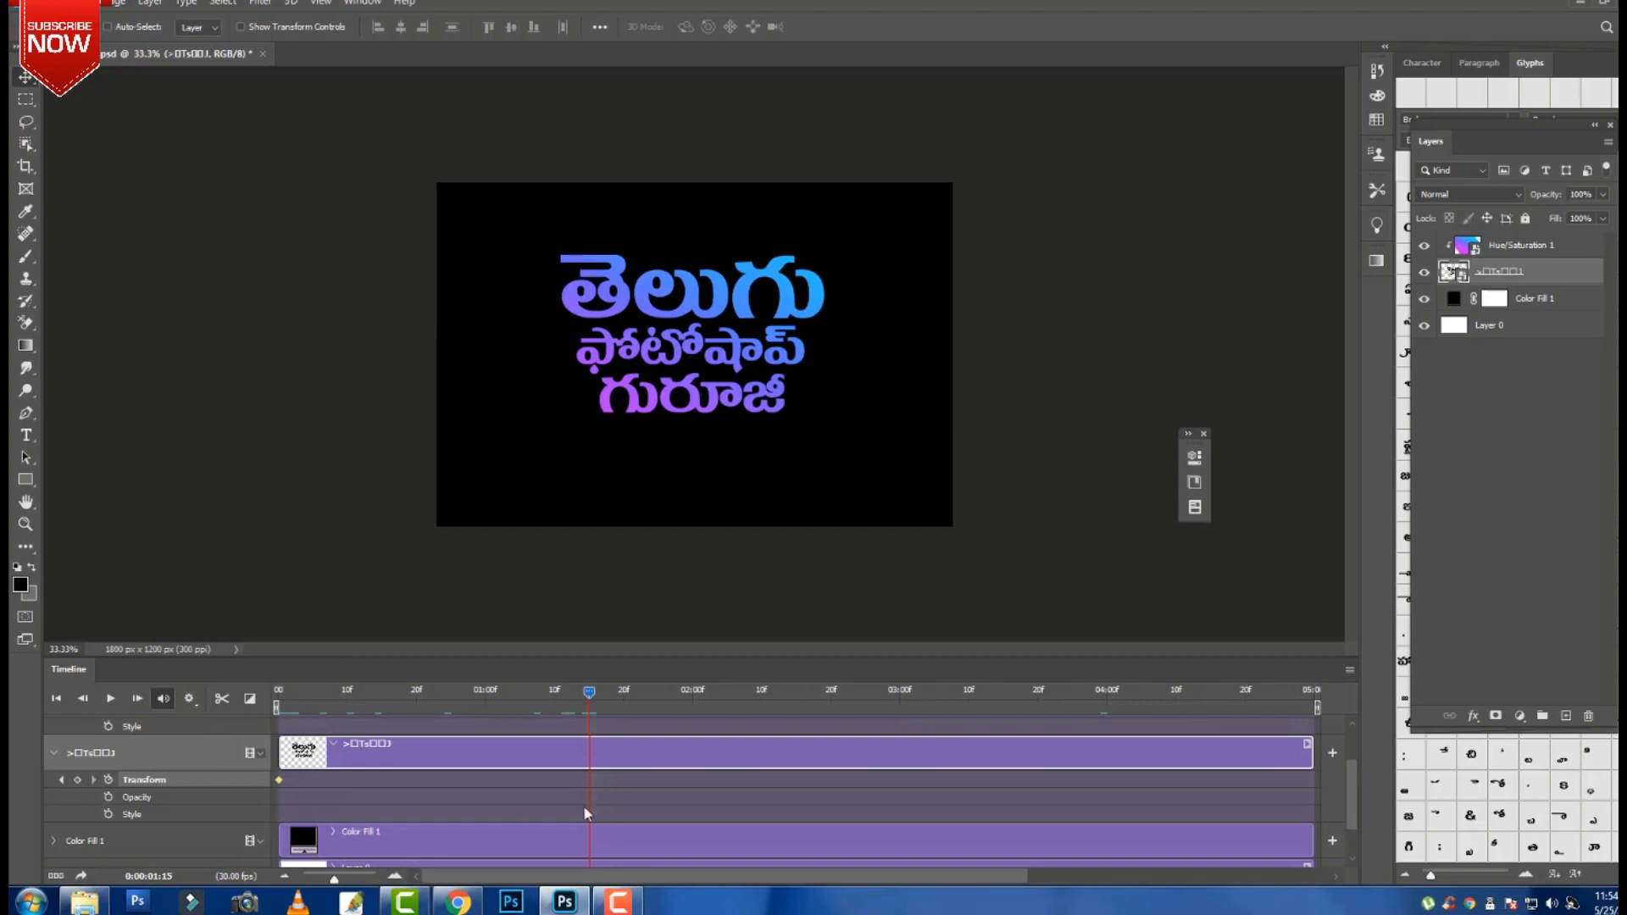
key(ctrl+t)
drag(824, 253, 841, 242)
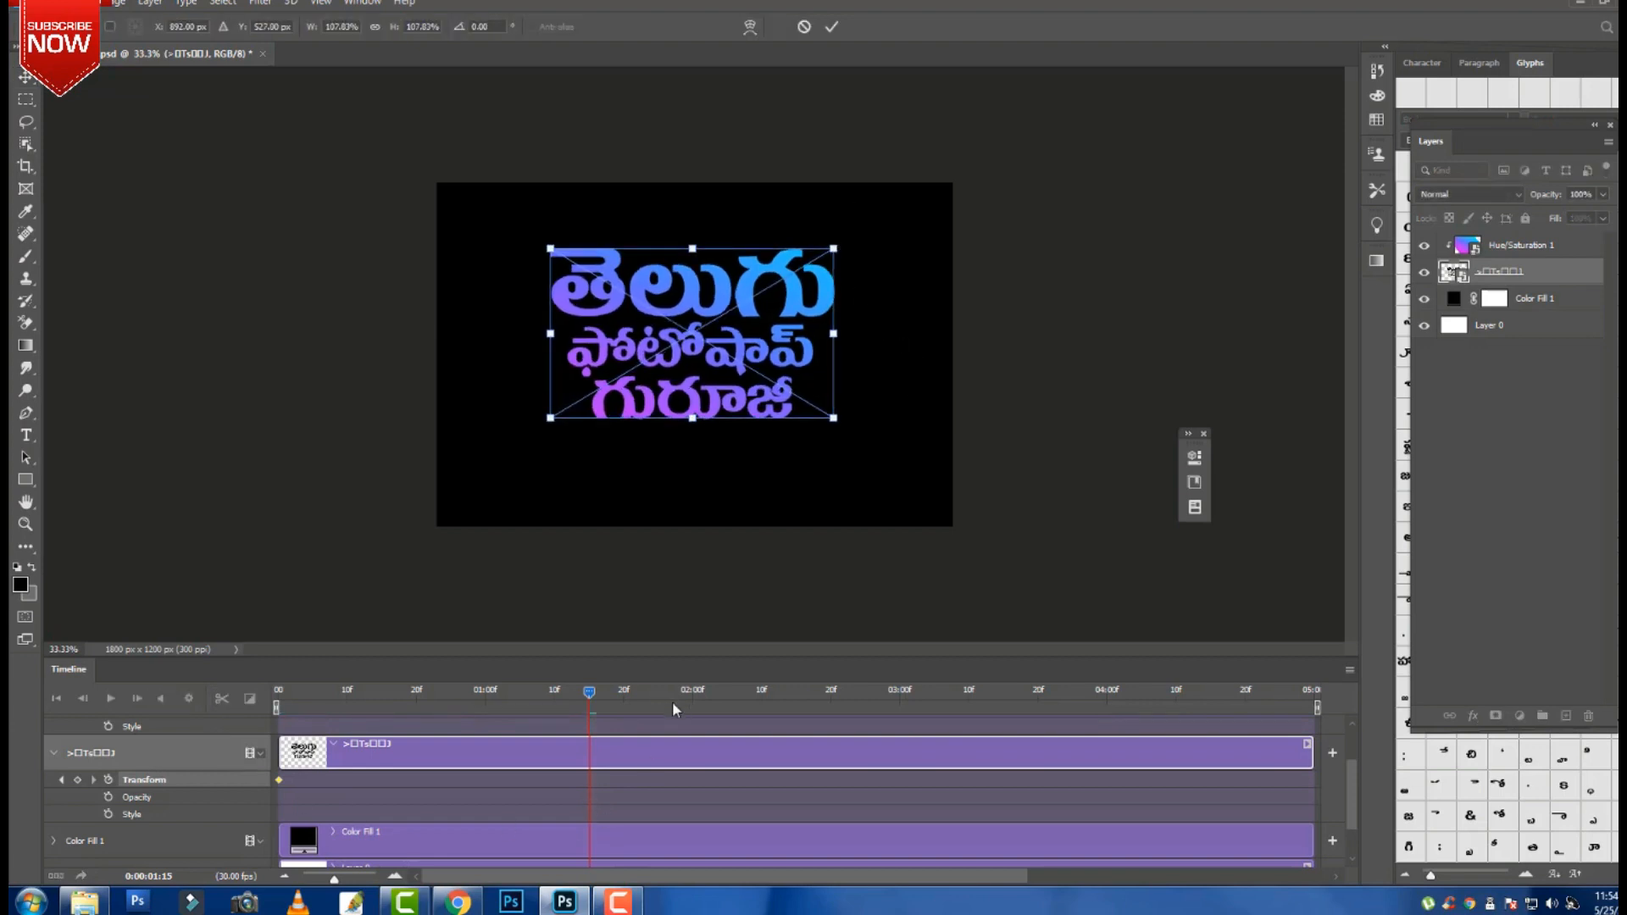
key(Return)
drag(588, 699, 923, 704)
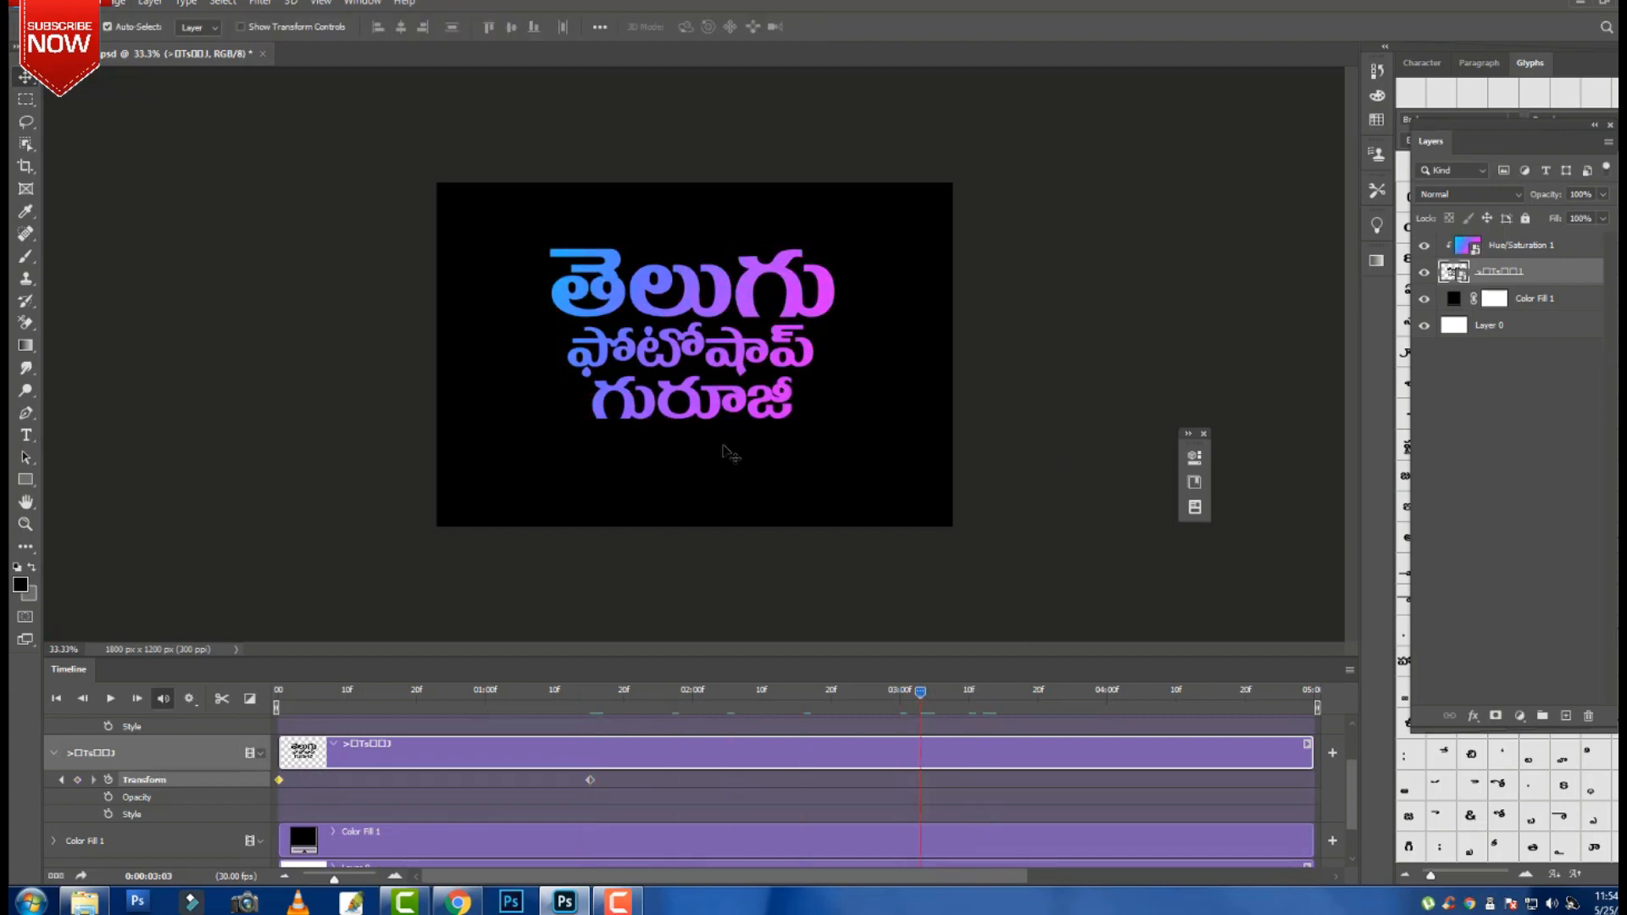
key(ctrl+t)
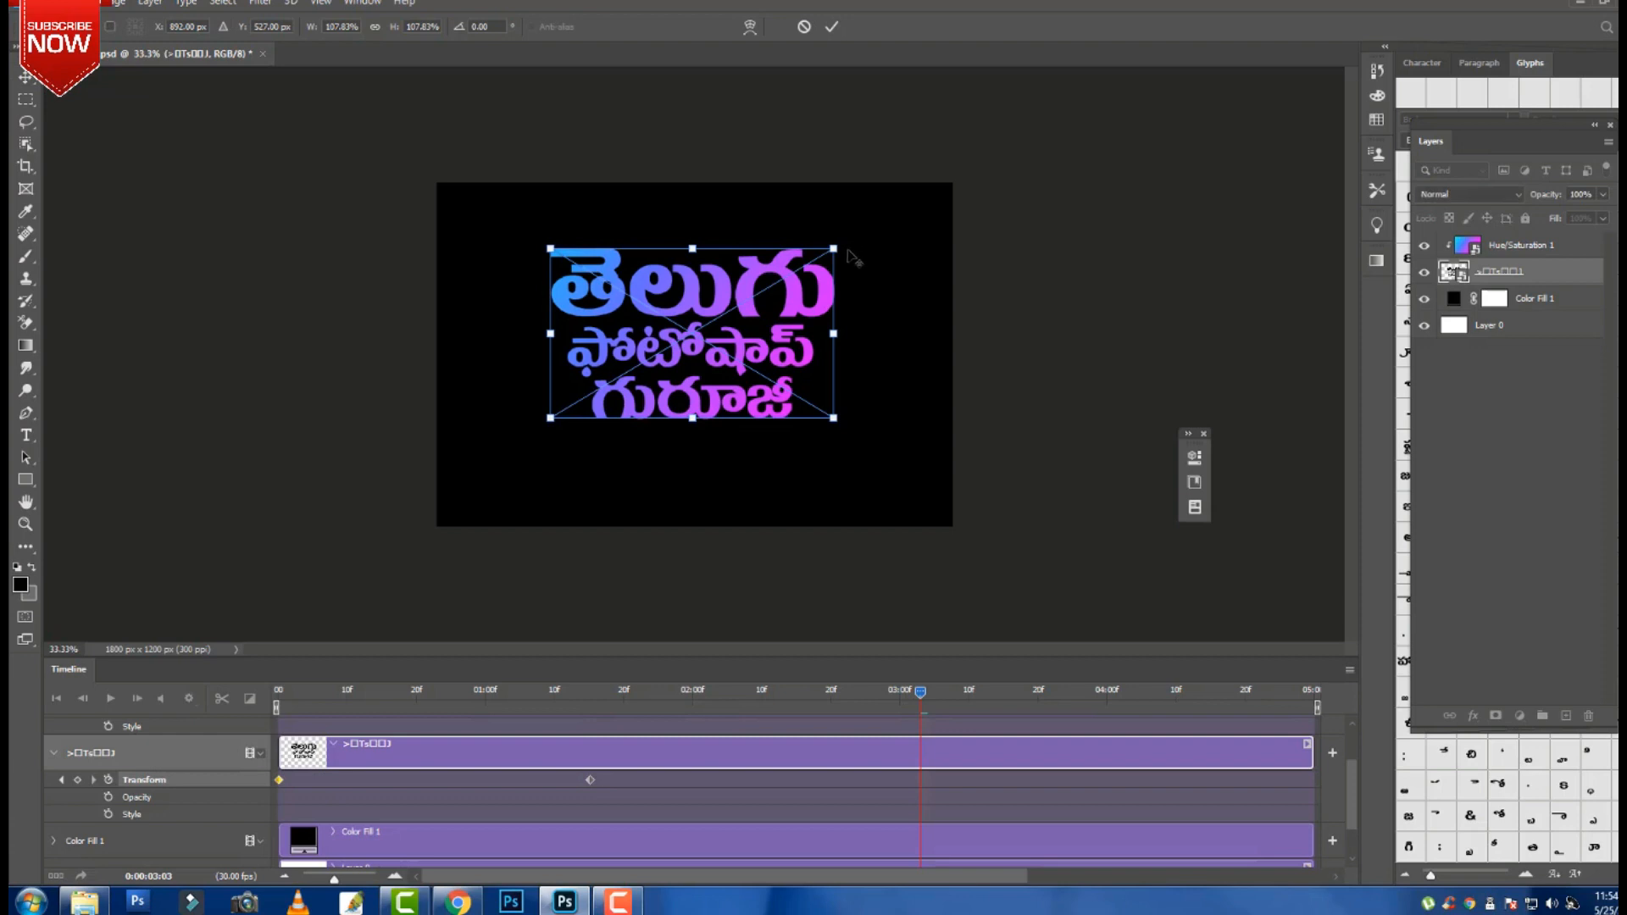
drag(837, 242, 854, 229)
key(Return)
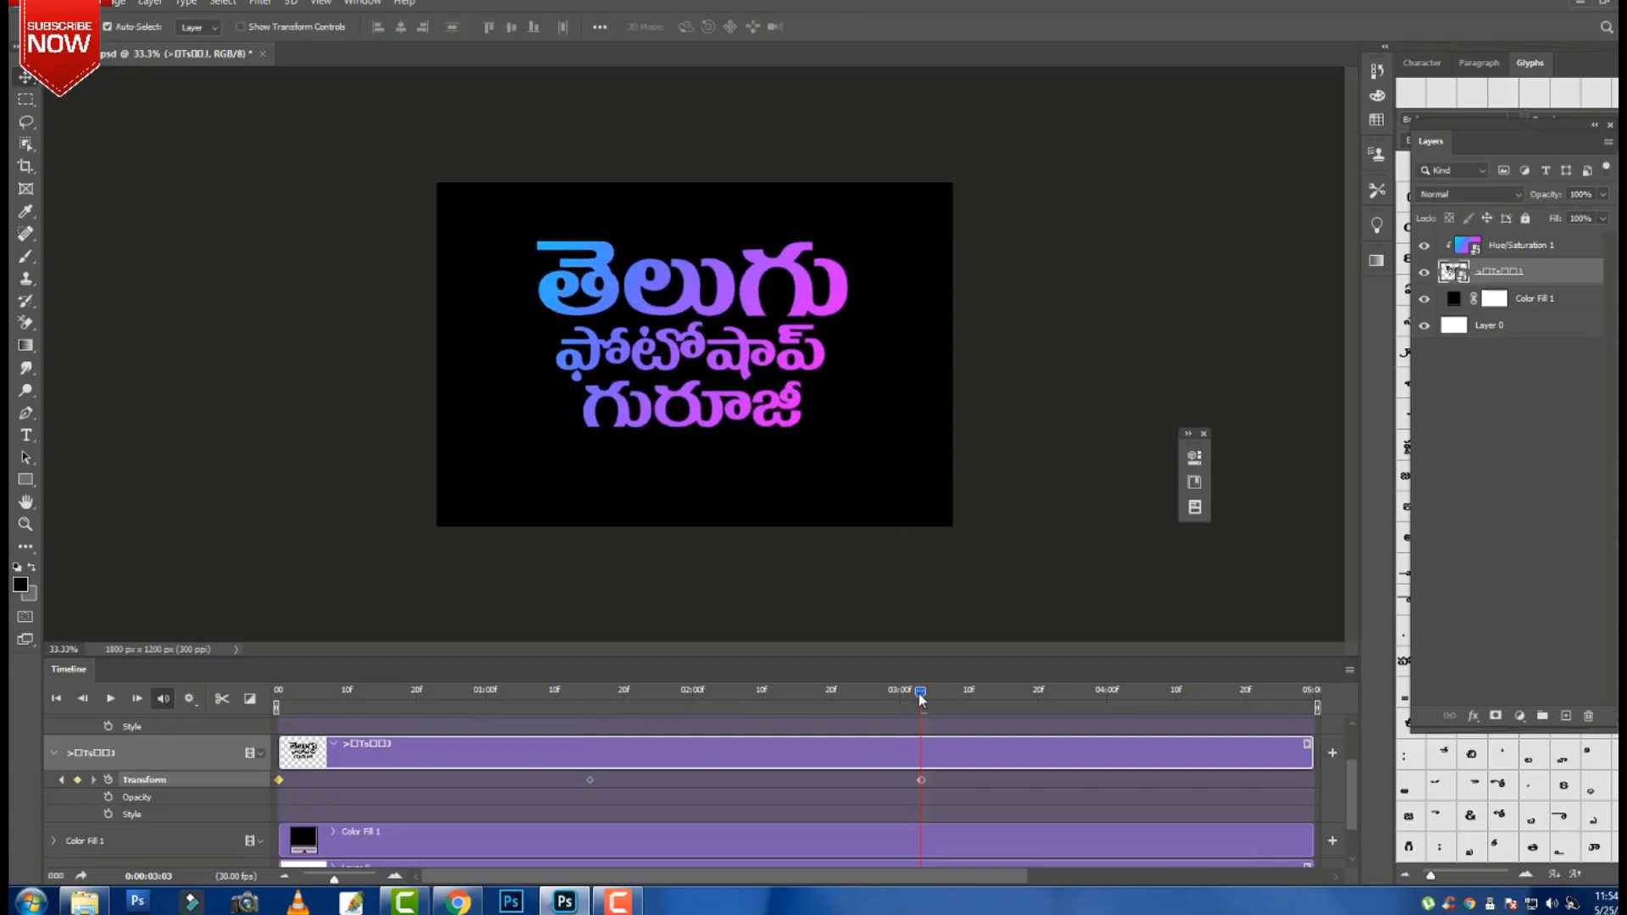
Keyframe the text scaled to about 124% at 04:21, then preview the animation playback.
drag(921, 697, 1250, 727)
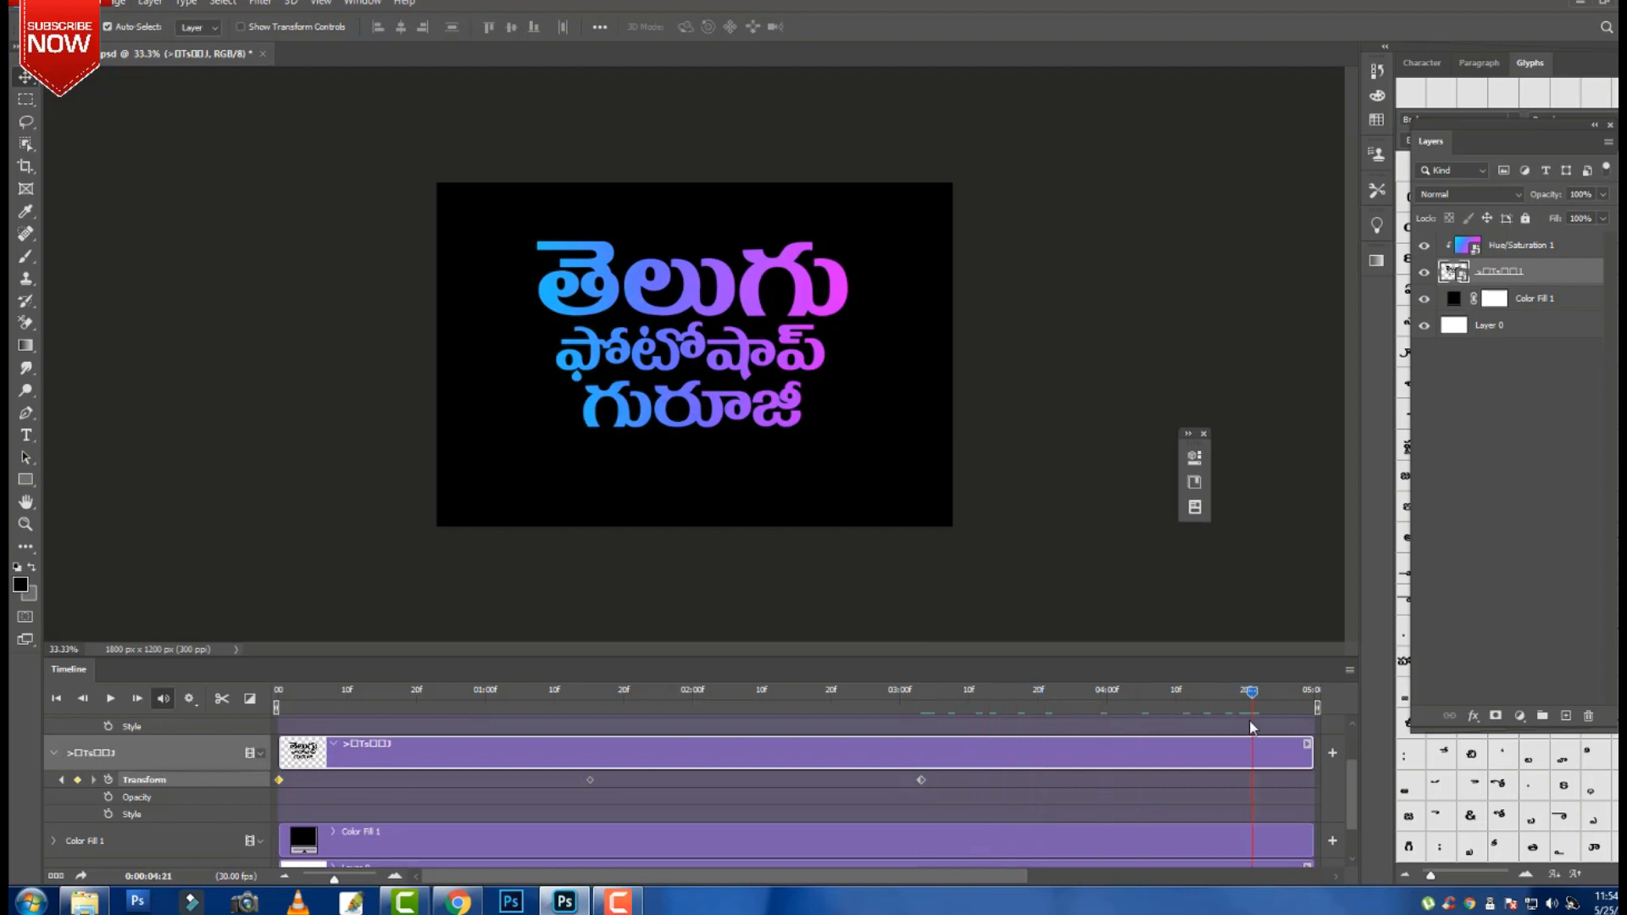
click(1271, 785)
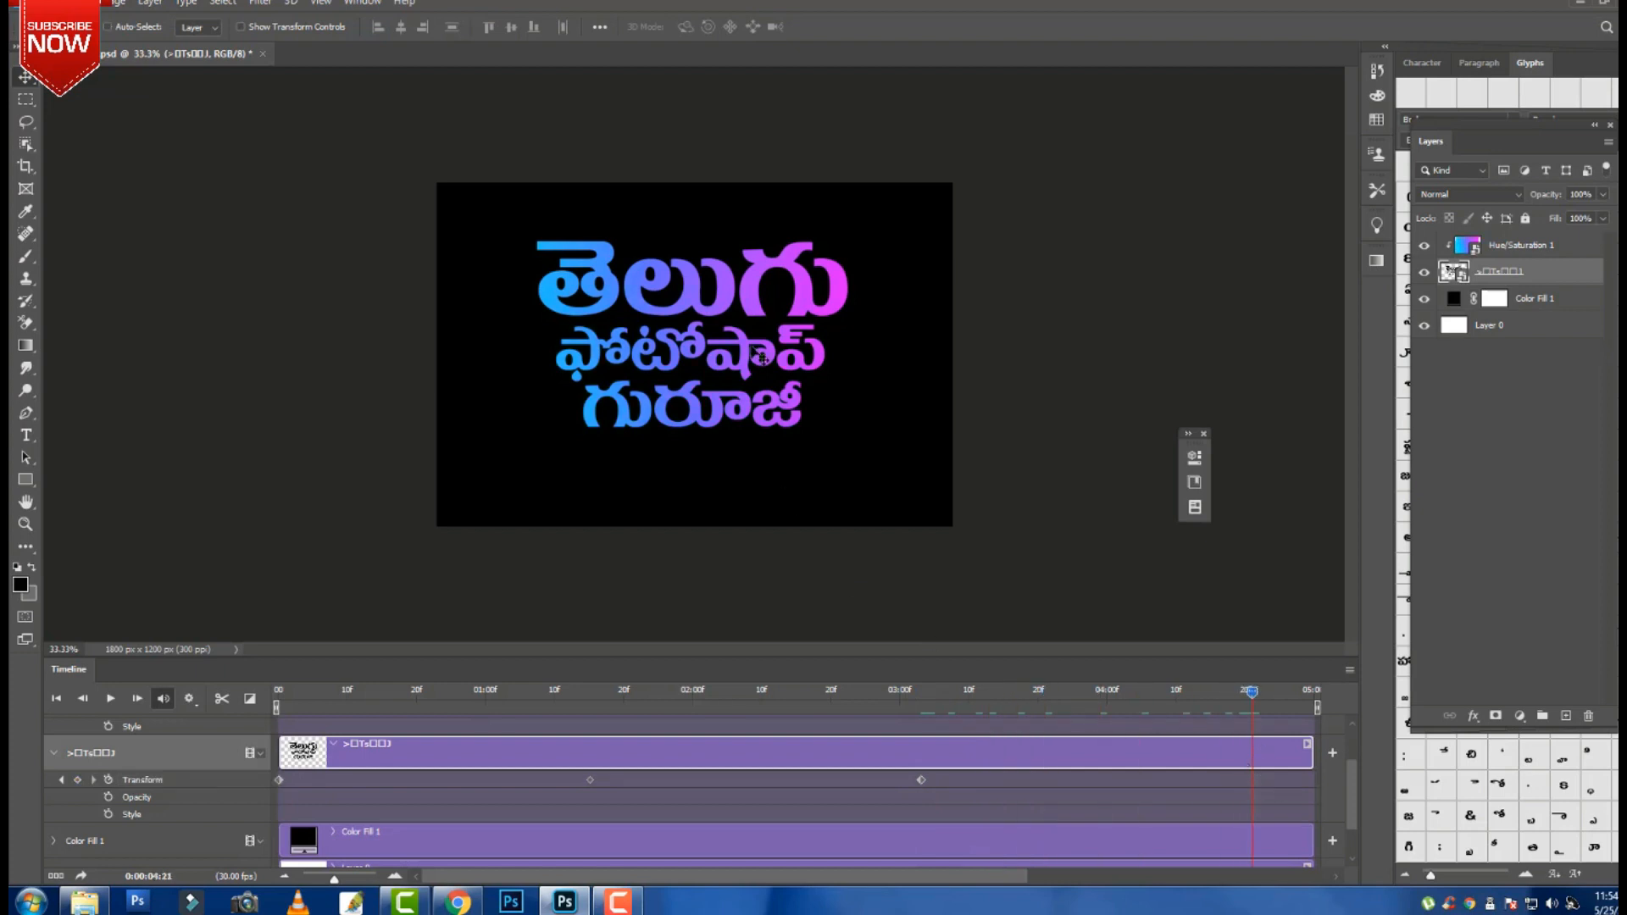
key(ctrl+t)
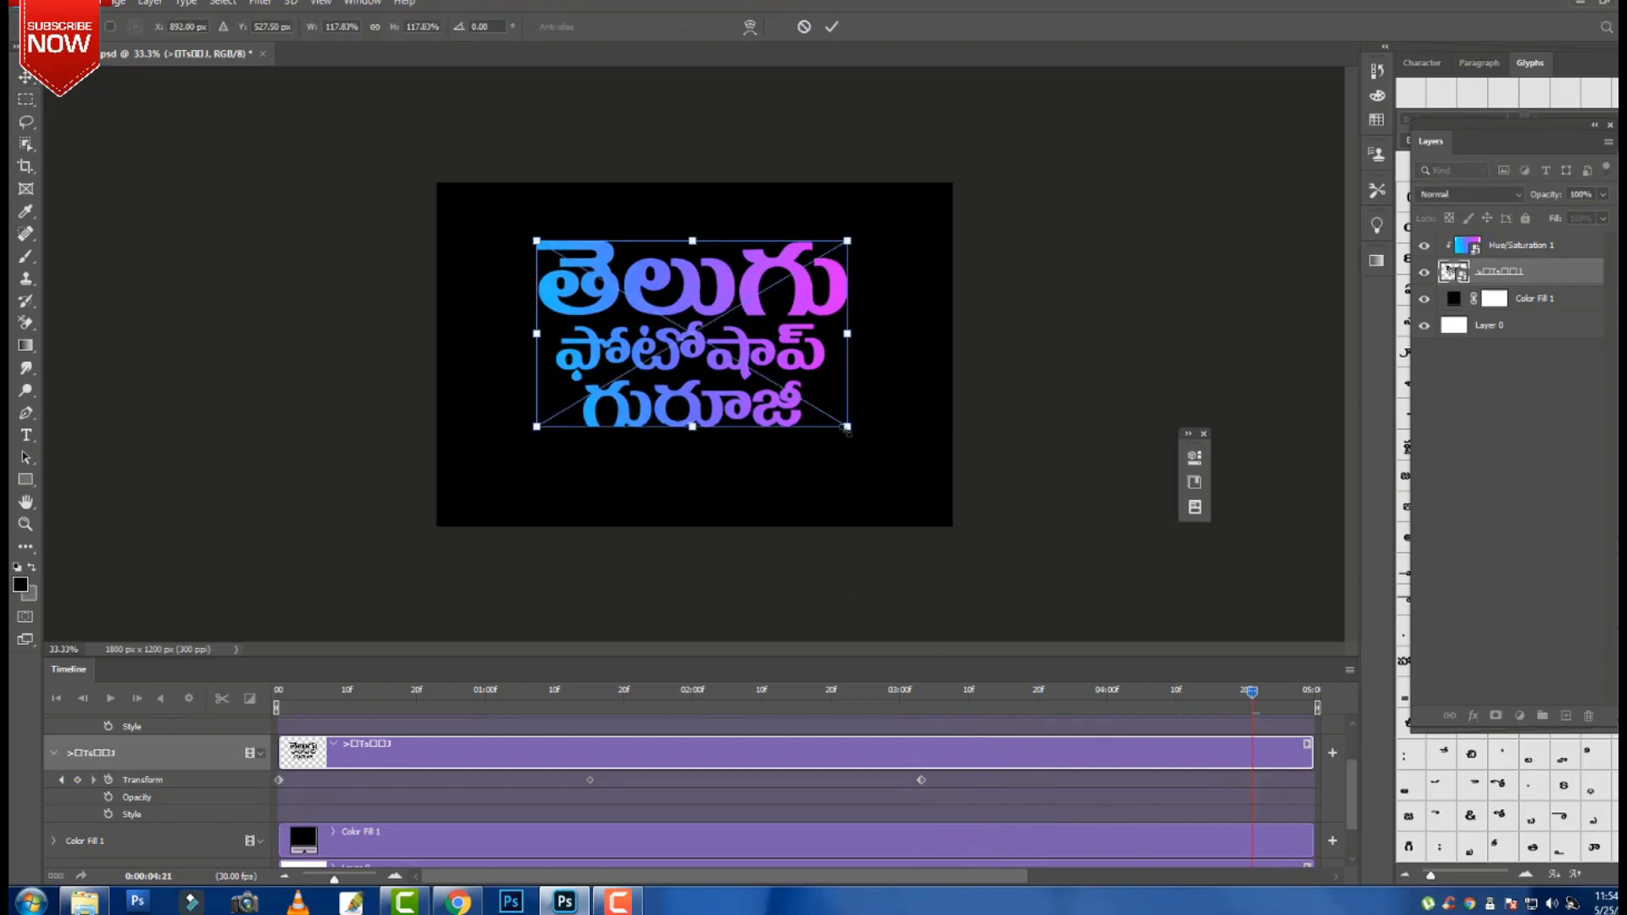
drag(846, 430, 854, 435)
drag(806, 320, 809, 325)
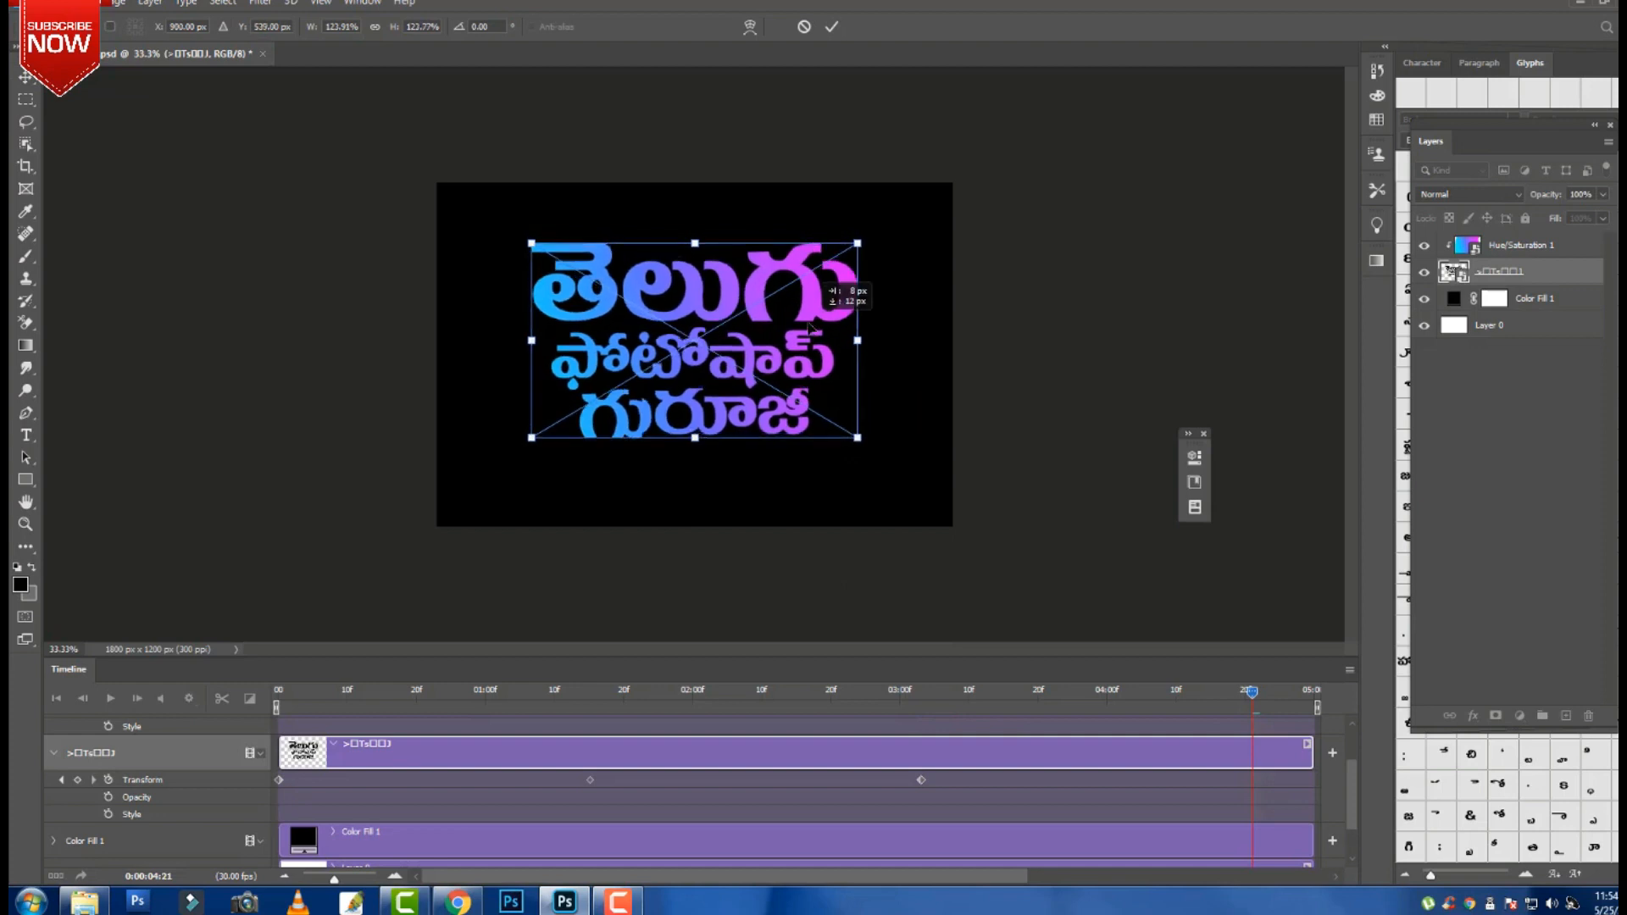
key(Return)
key(space)
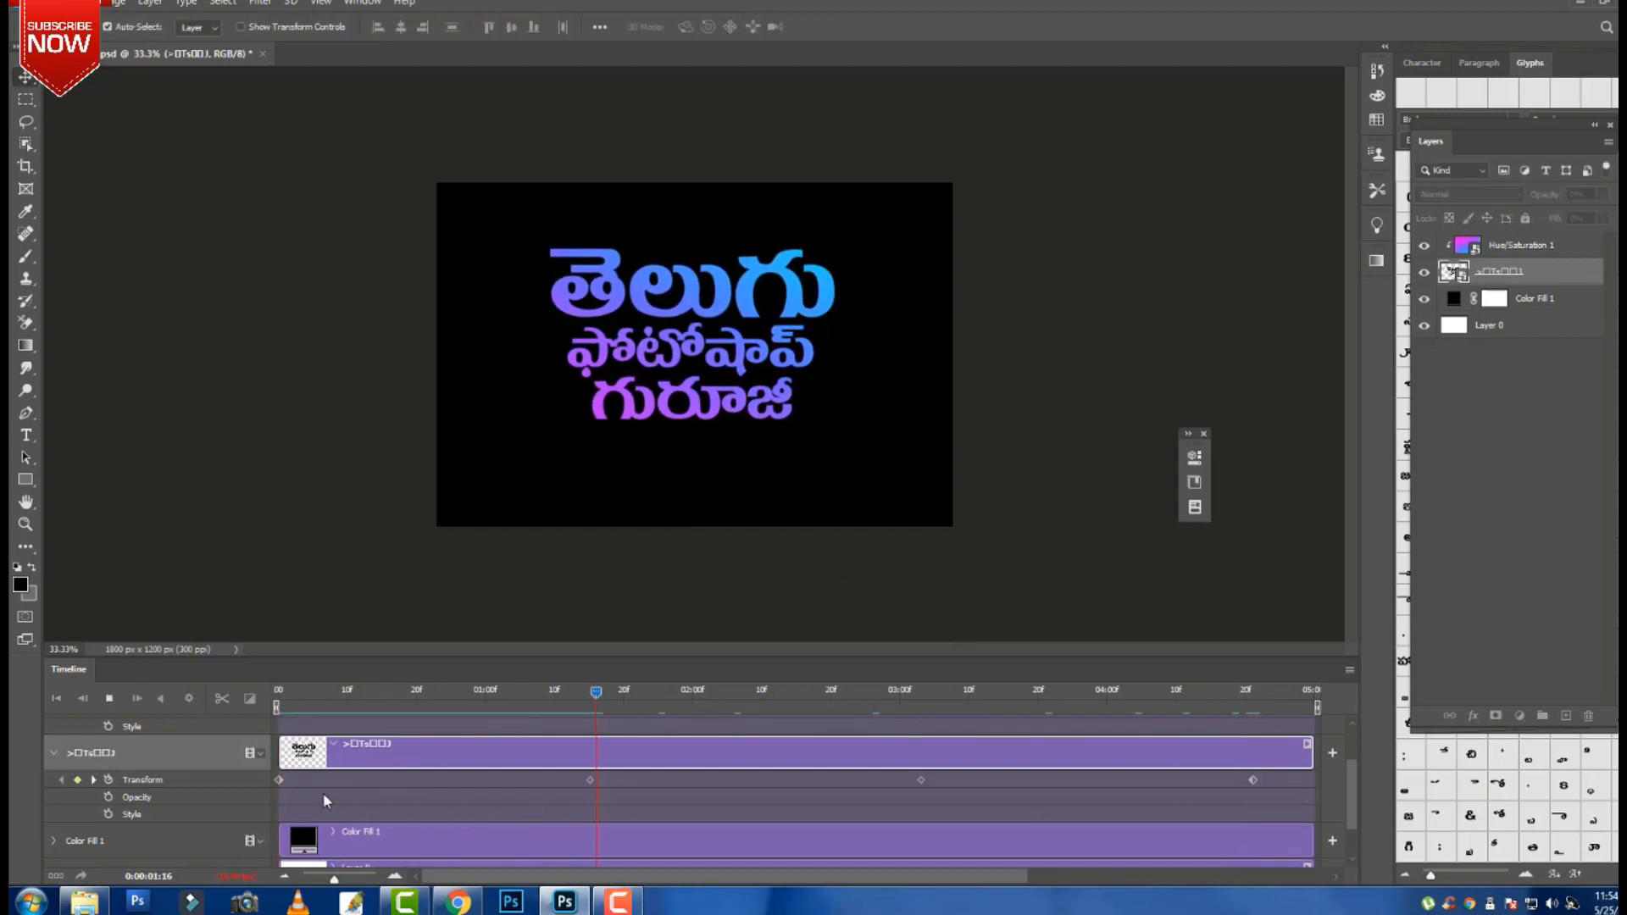
scroll(402, 800, up, 2)
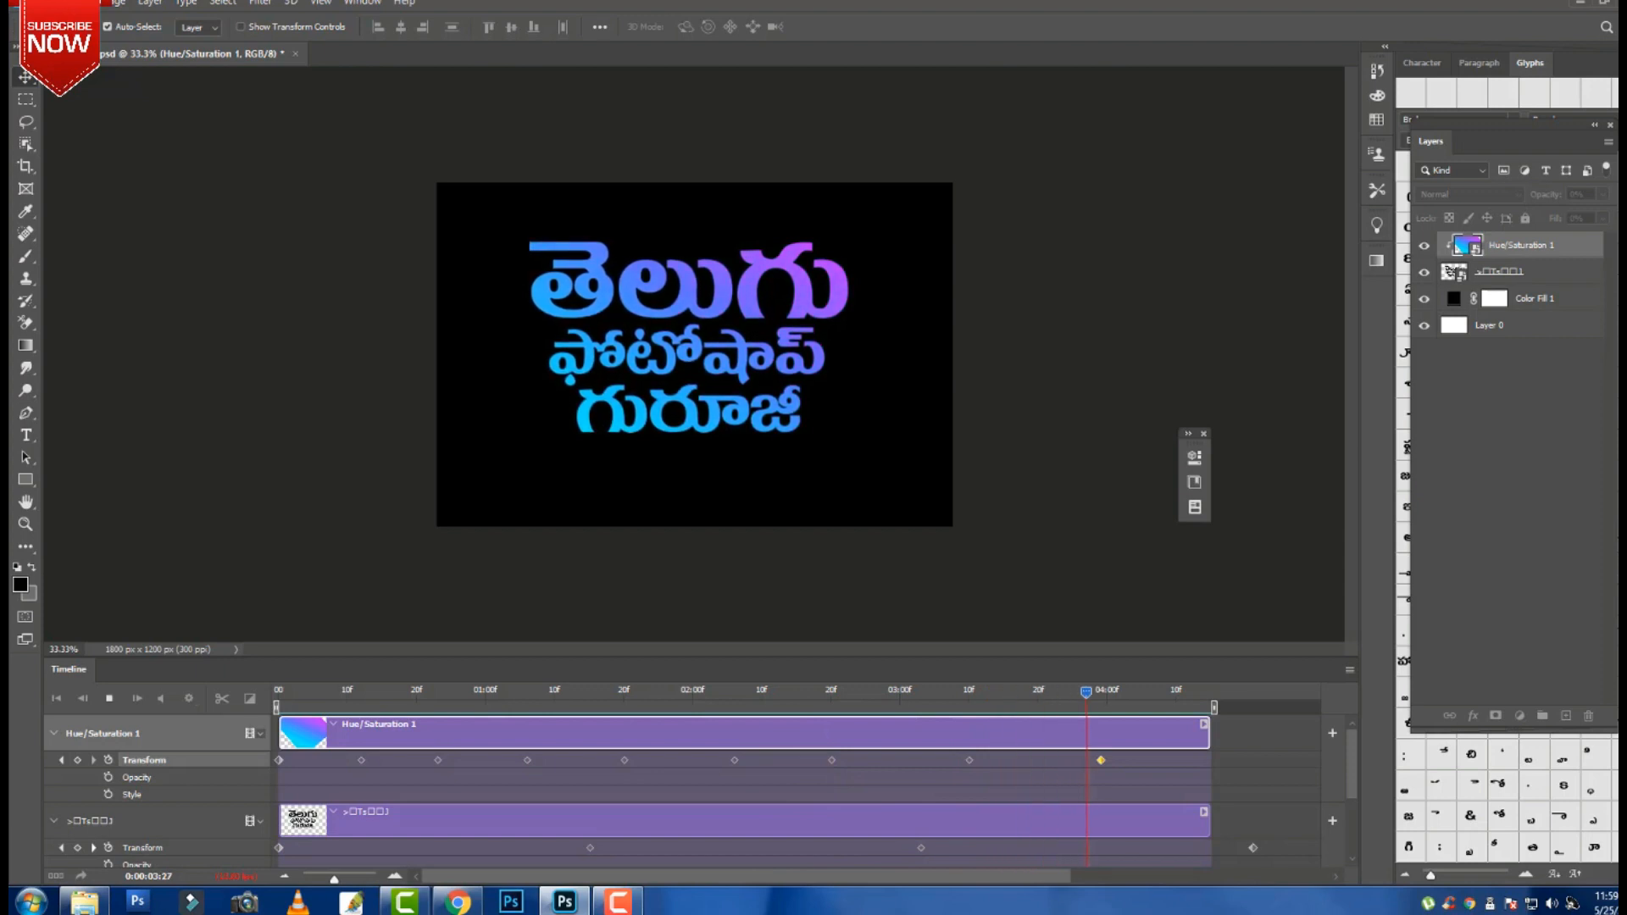
Choose File > Export > Render Video to render the animation.
click(48, 2)
mouse_move(136, 251)
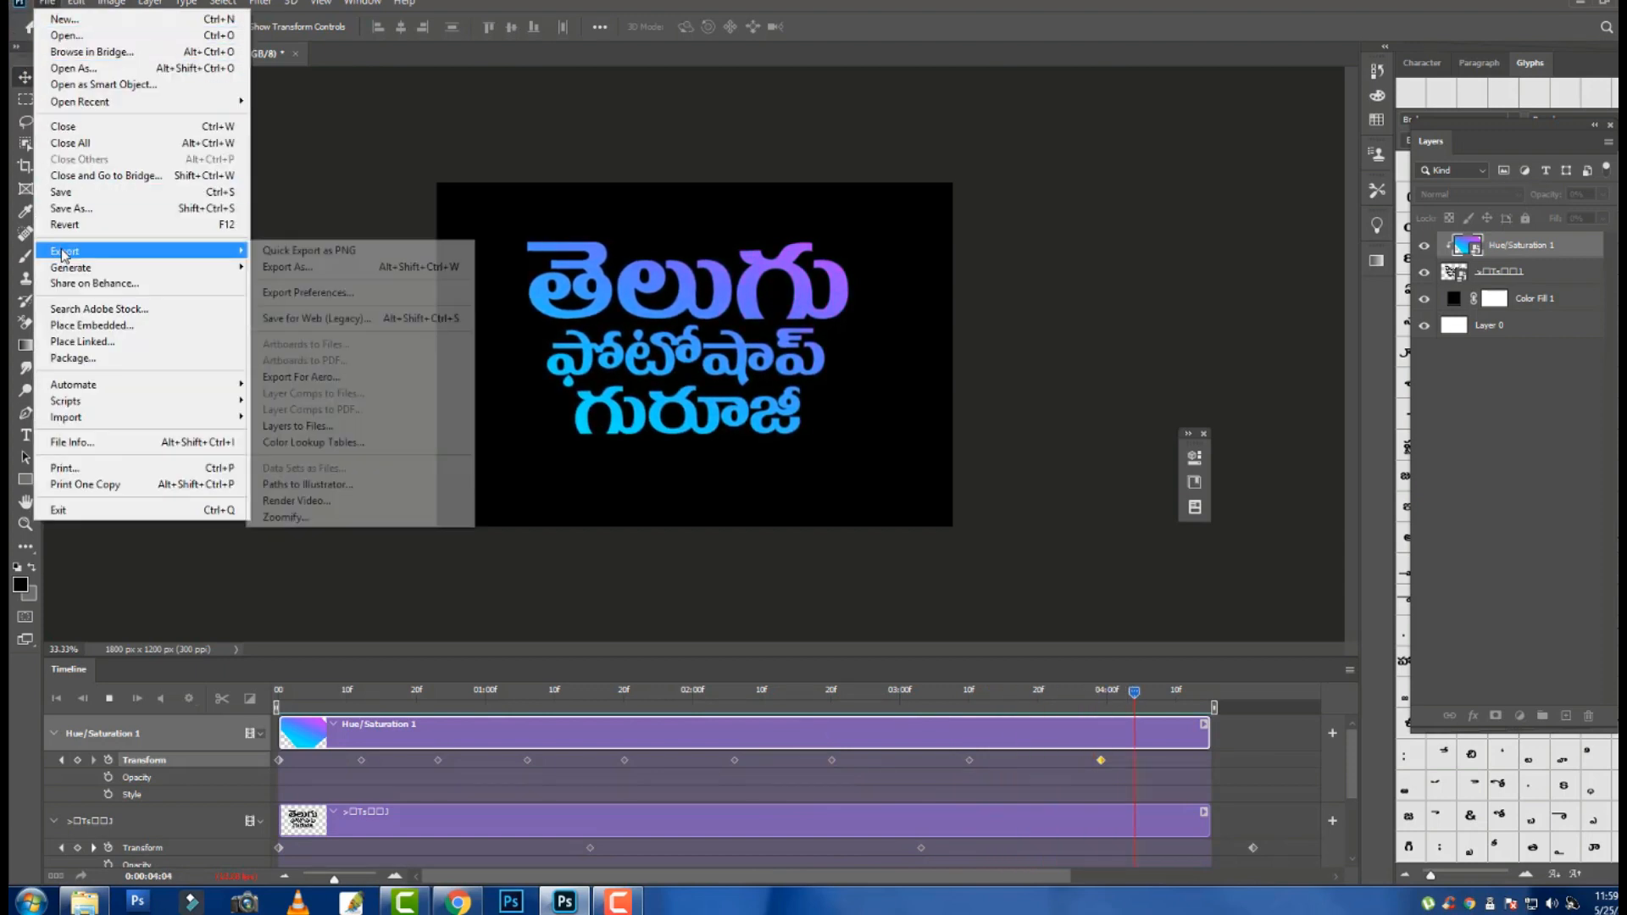
click(394, 502)
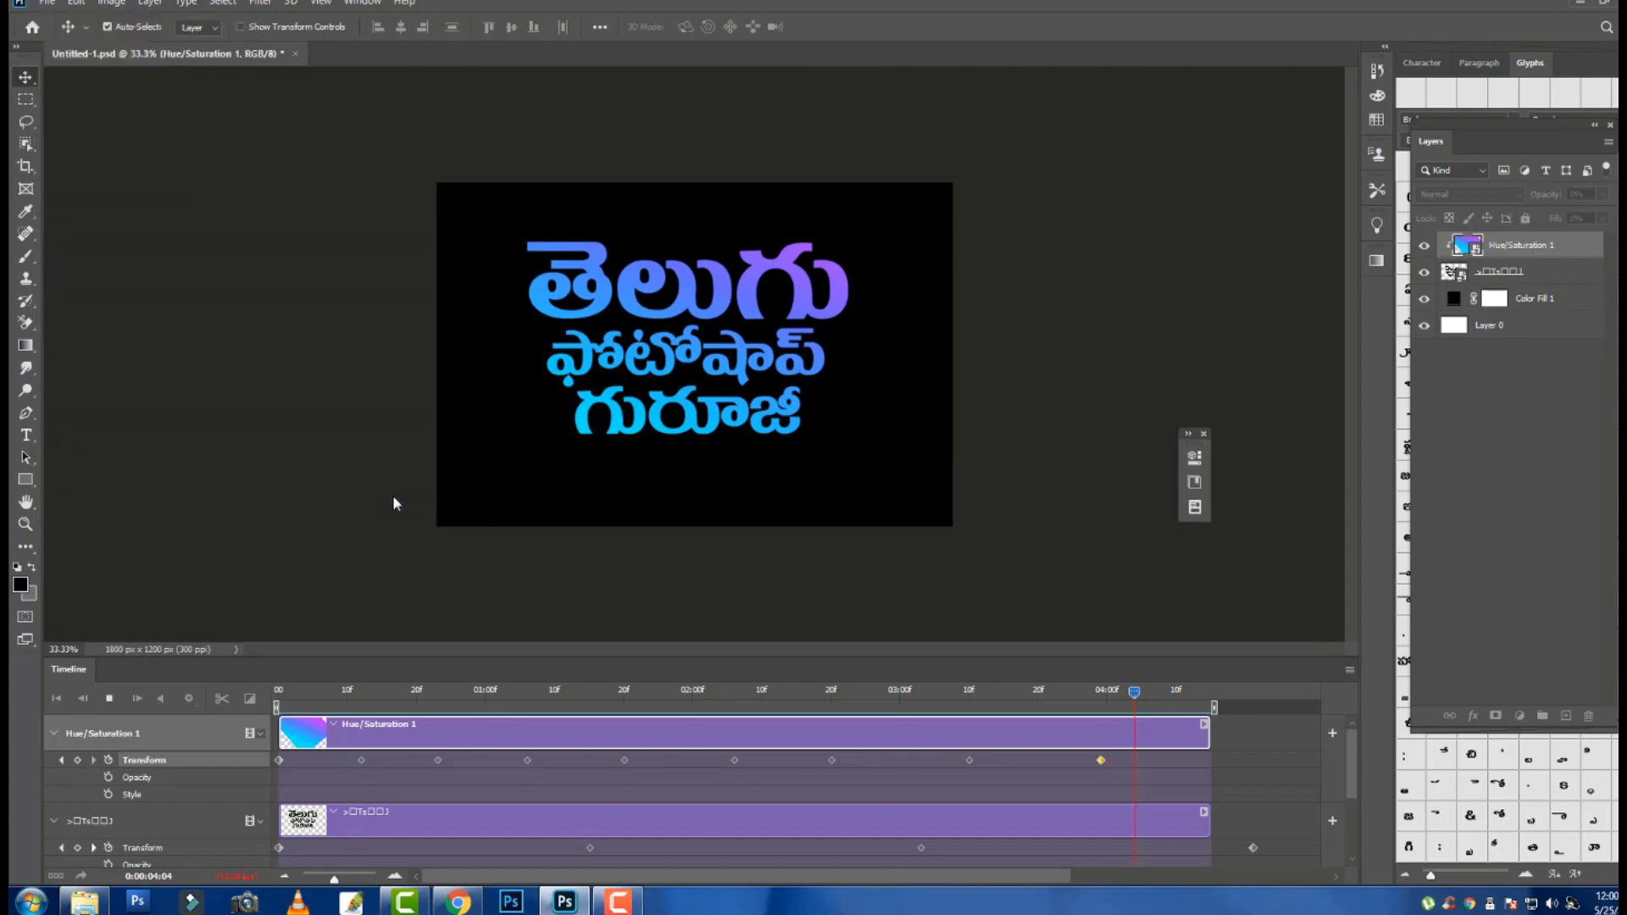